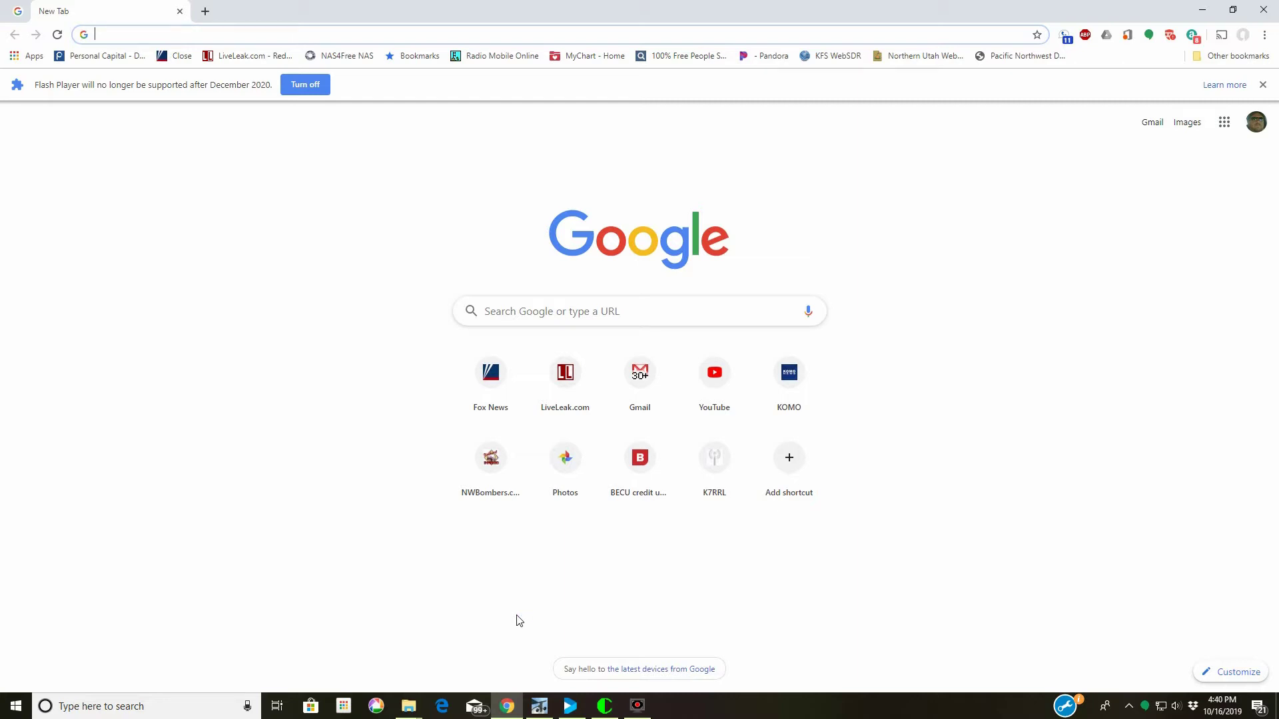
Open the amateurradio.digital site and go to its home page.
text(am)
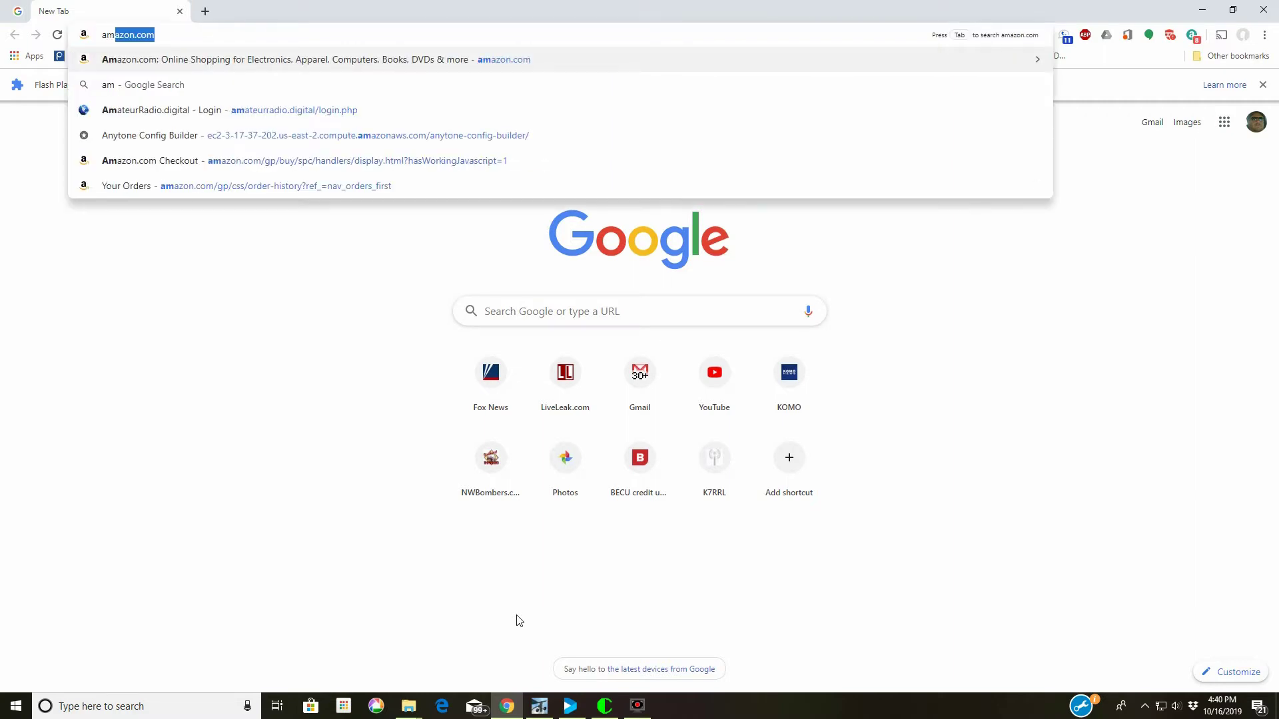
text(aa)
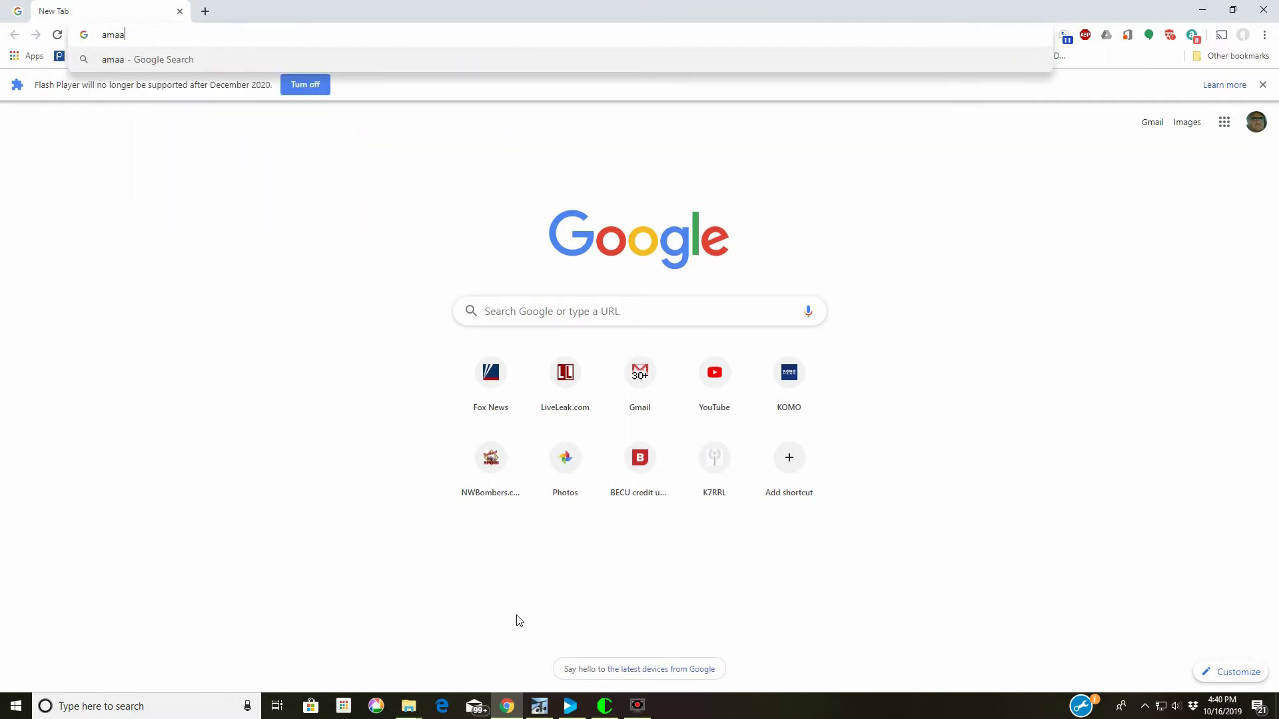
key(BackSpace)
text(t)
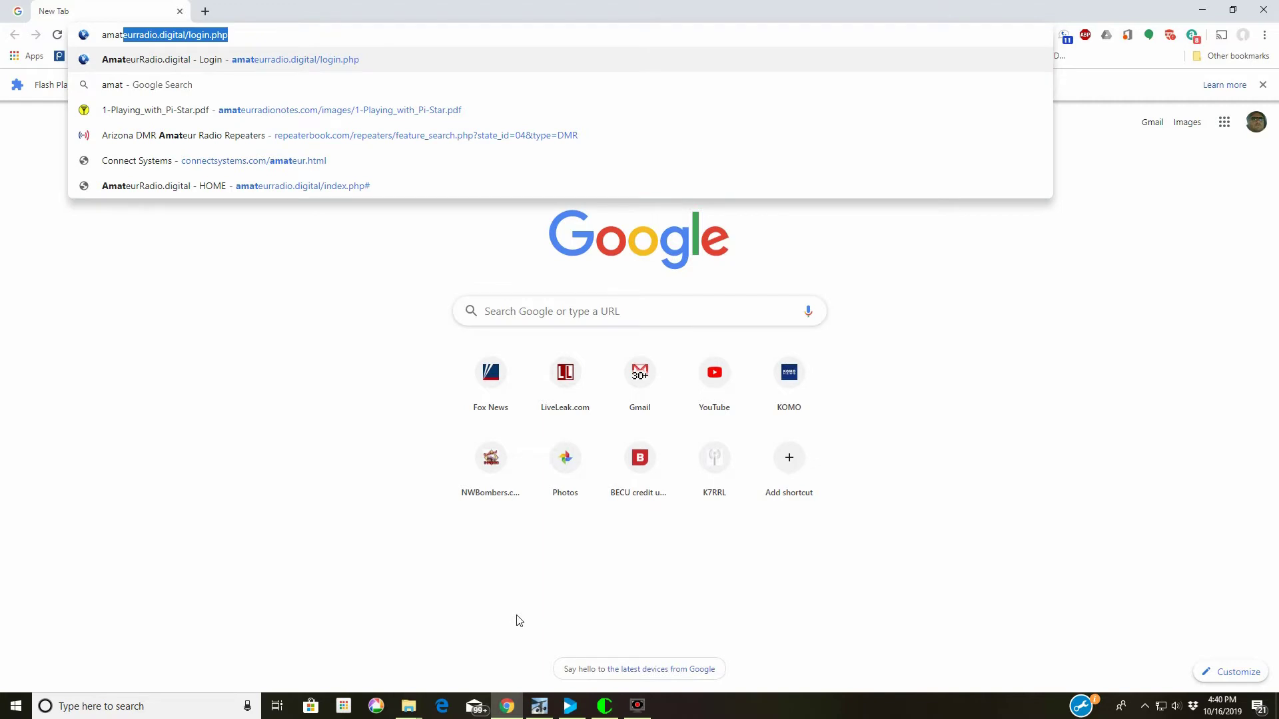
key(Return)
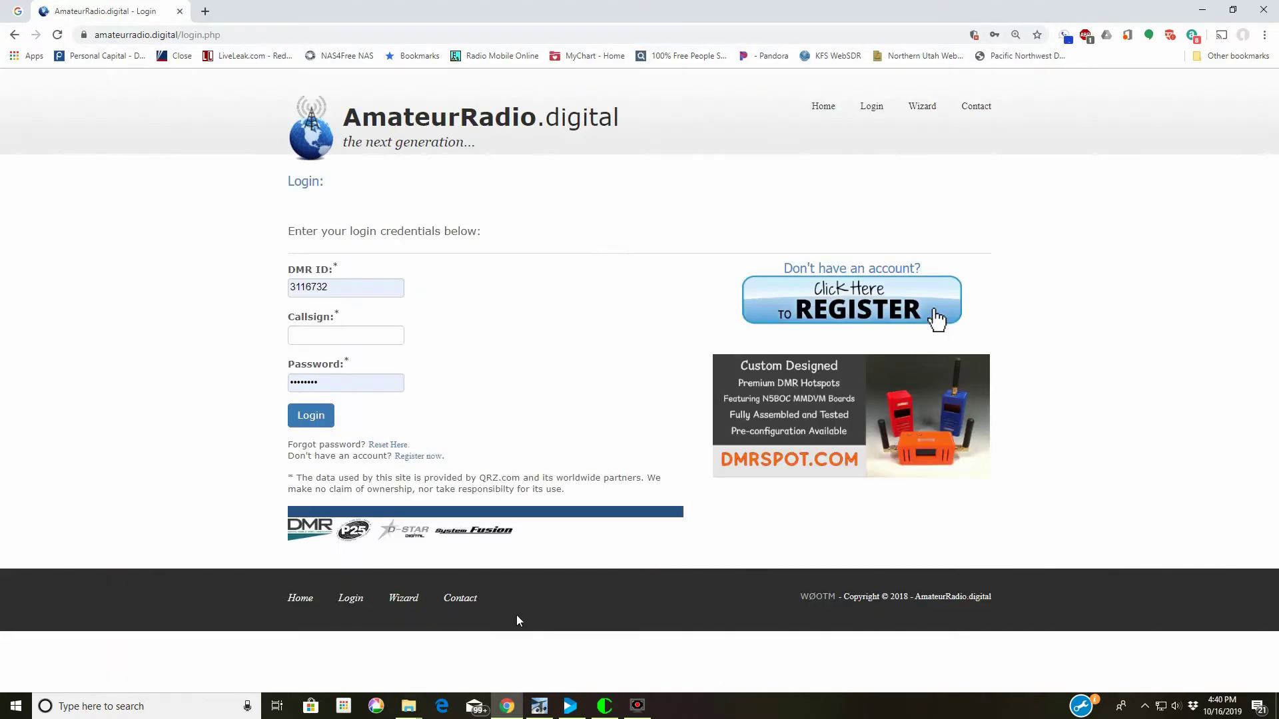
click(823, 110)
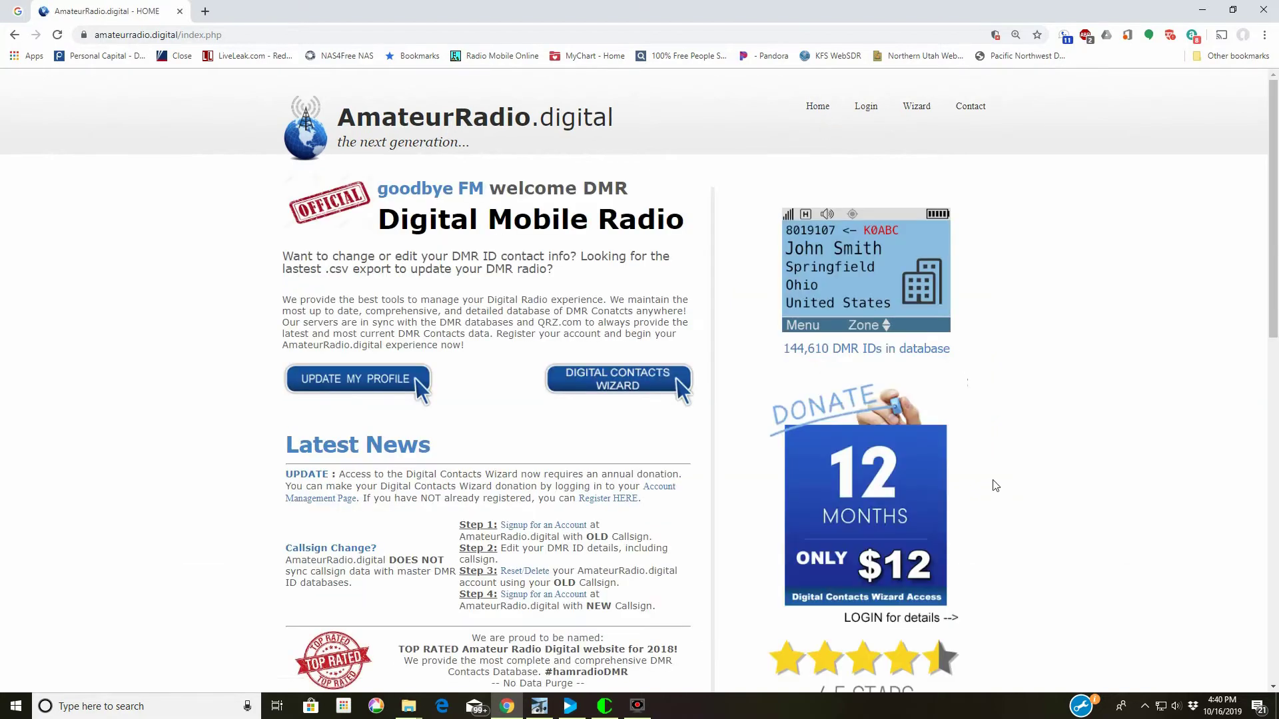
Download the free Generic CSV contact list in RAW format.
scroll(995, 485, down, 5)
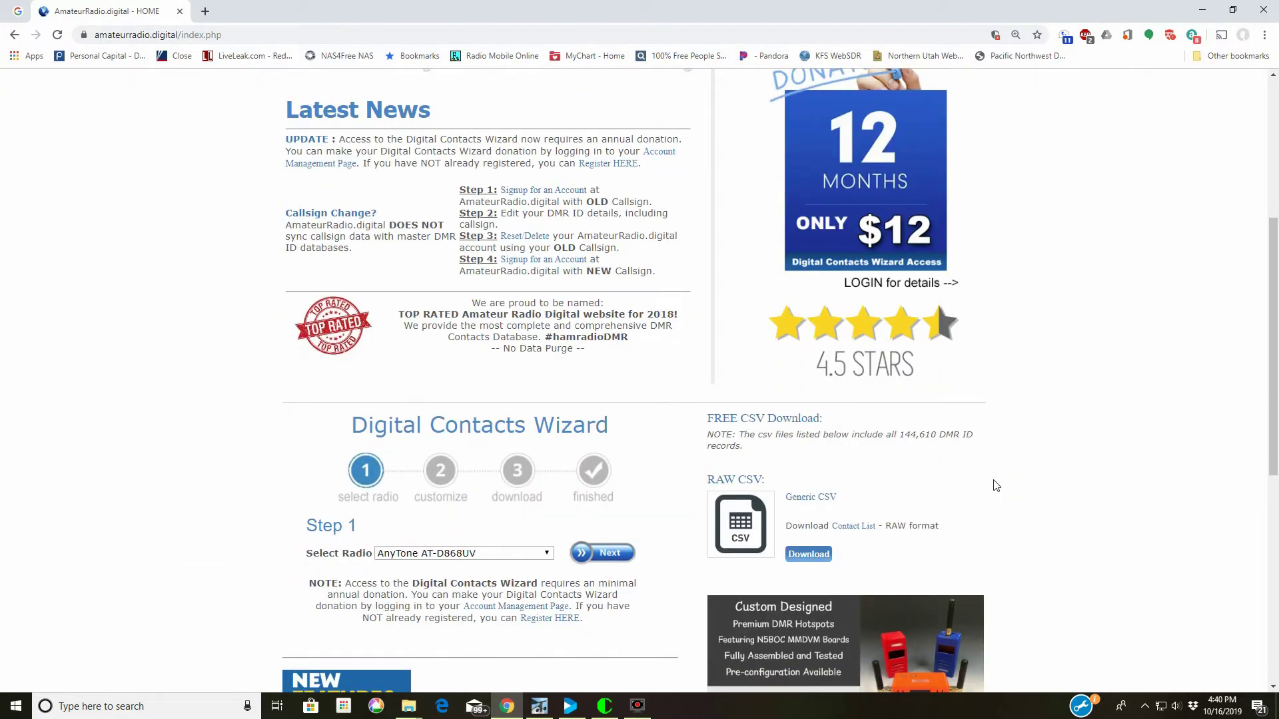
click(815, 499)
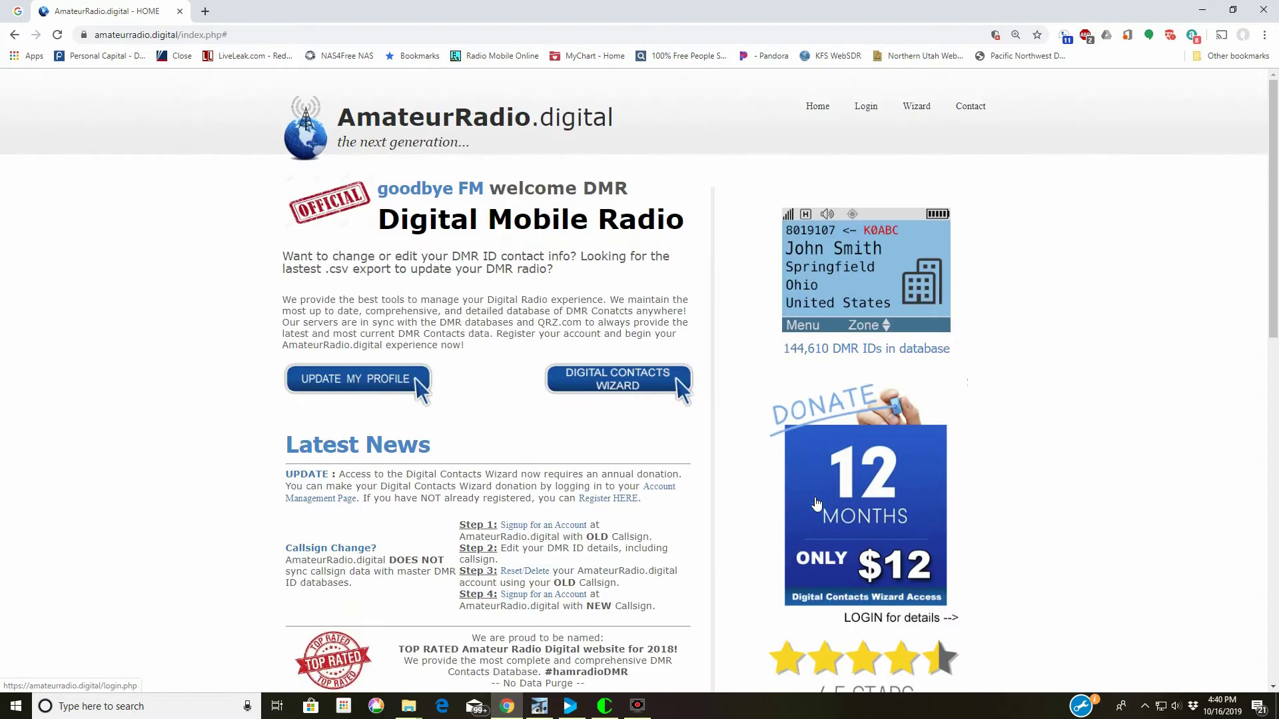
scroll(804, 539, down, 5)
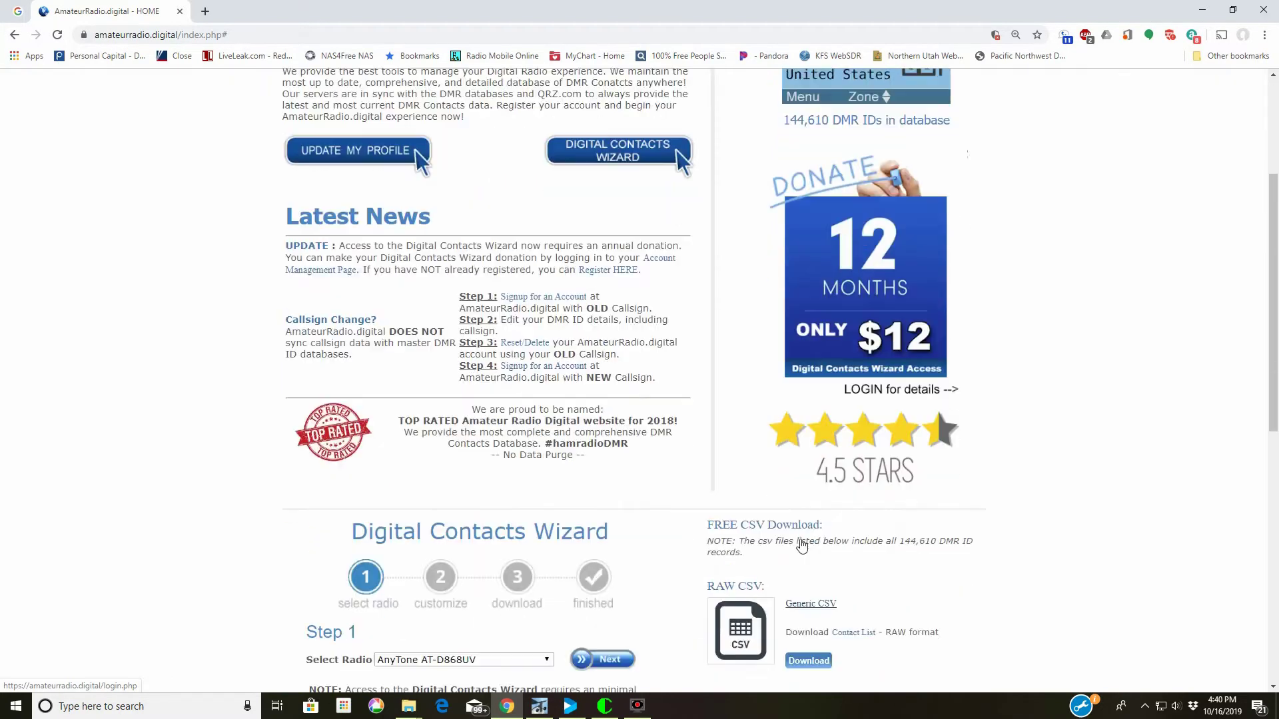
click(808, 588)
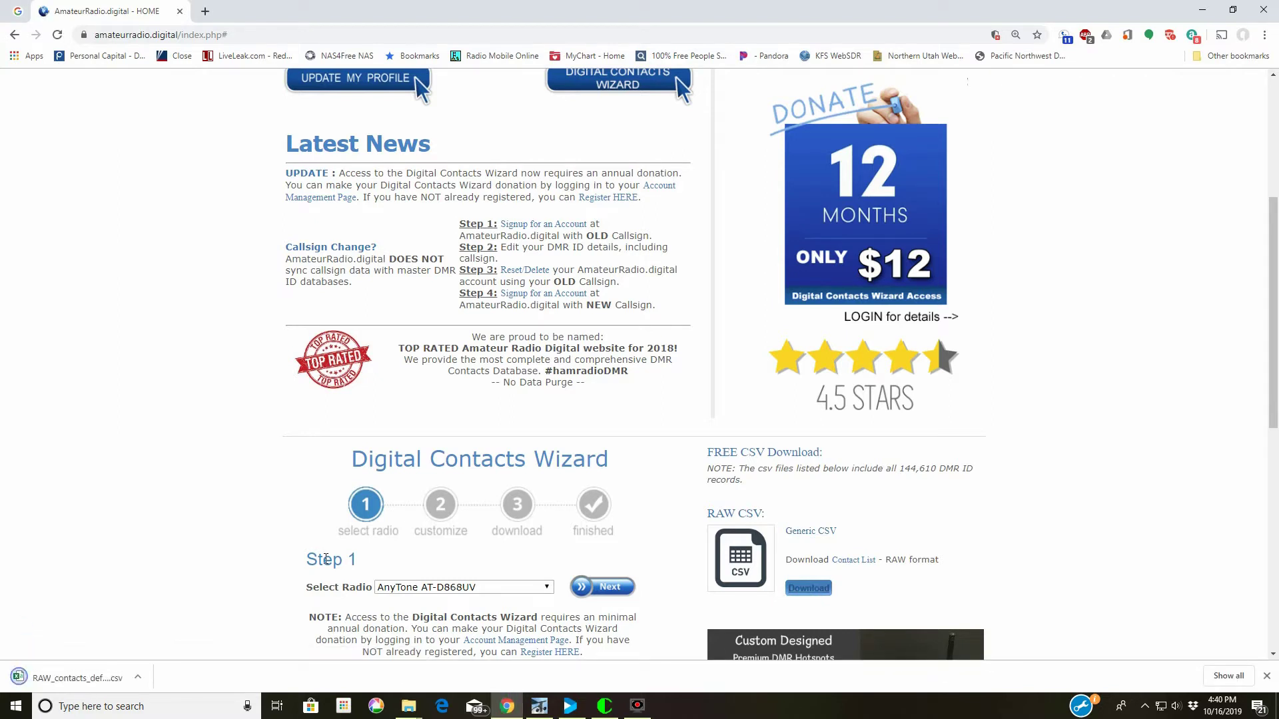
Open the downloaded RAW contacts CSV in Excel, check the extent of the radio_id column and return to cell A1.
click(87, 677)
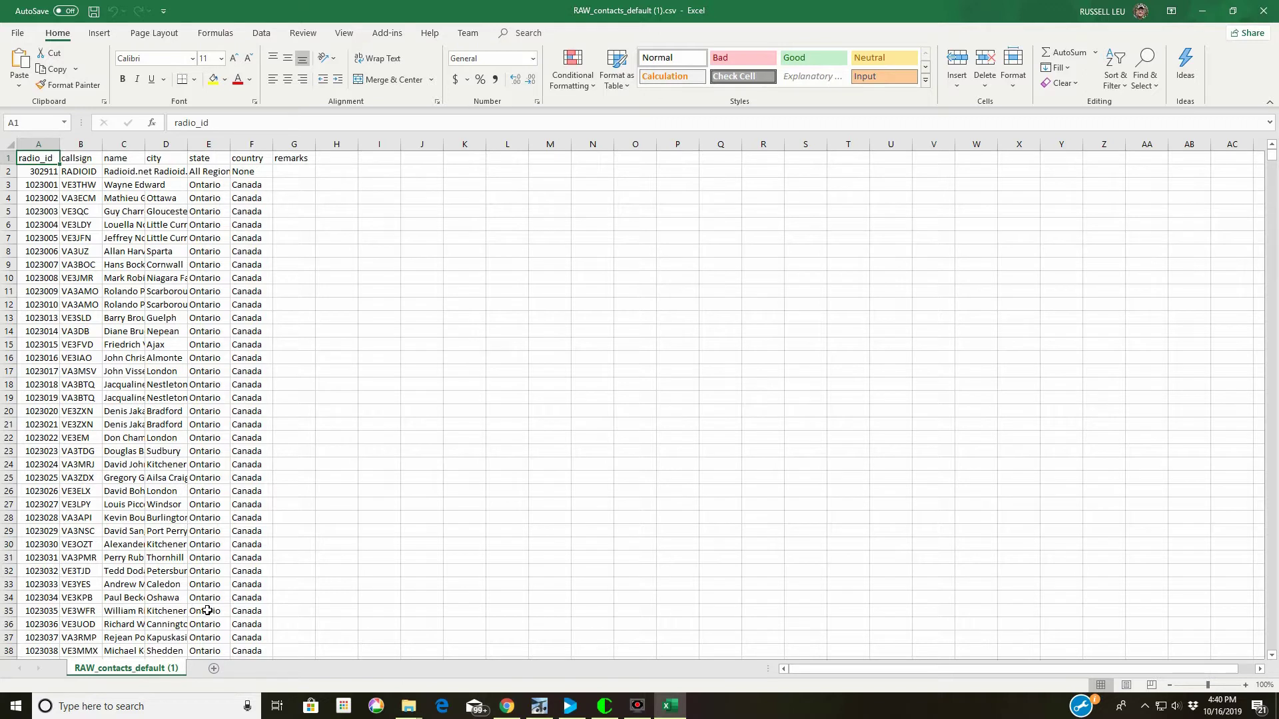
key(ctrl+shift+Down)
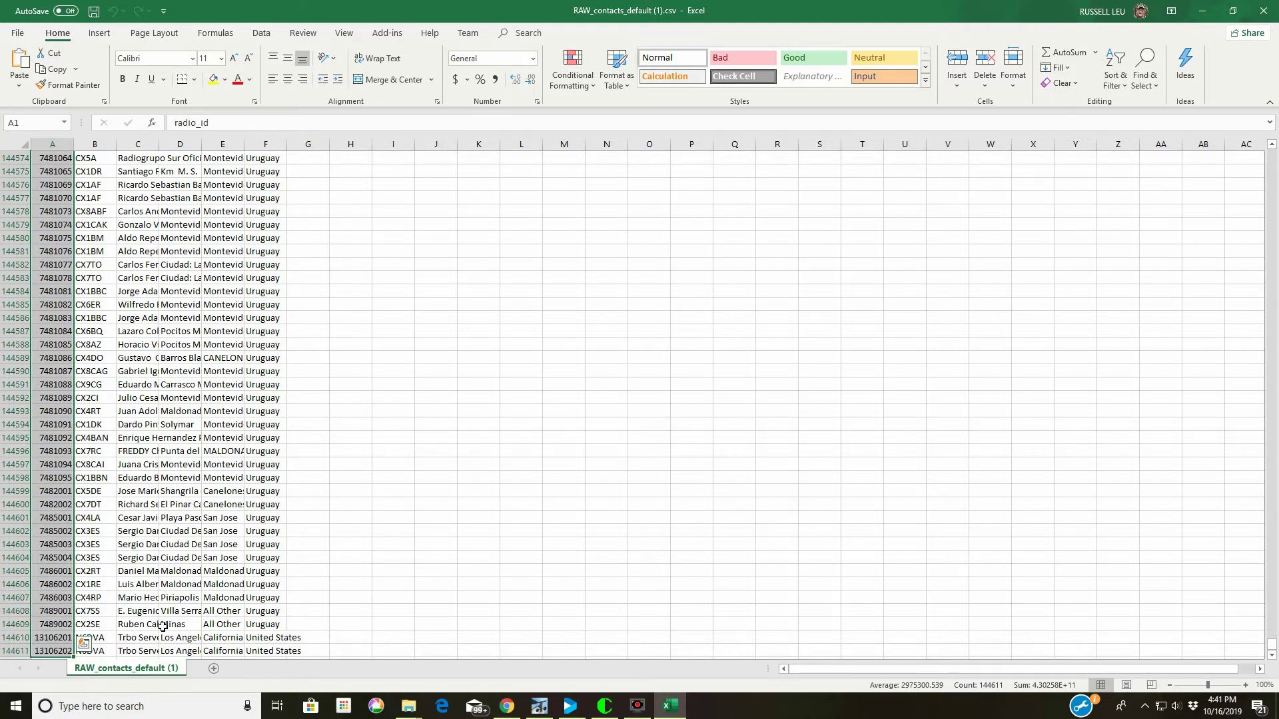
key(ctrl+Home)
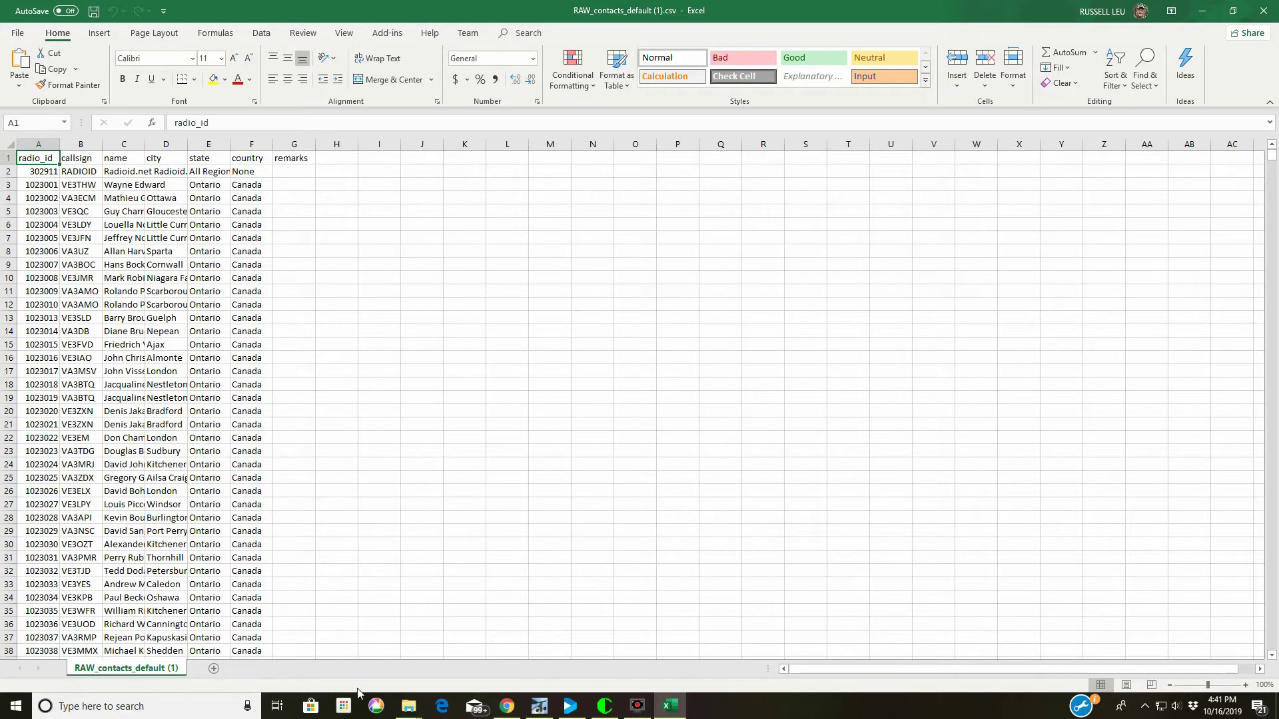
Switch to the Customer Programming Software and point its file-open dialog at the NAS4FREE network storage share.
click(604, 709)
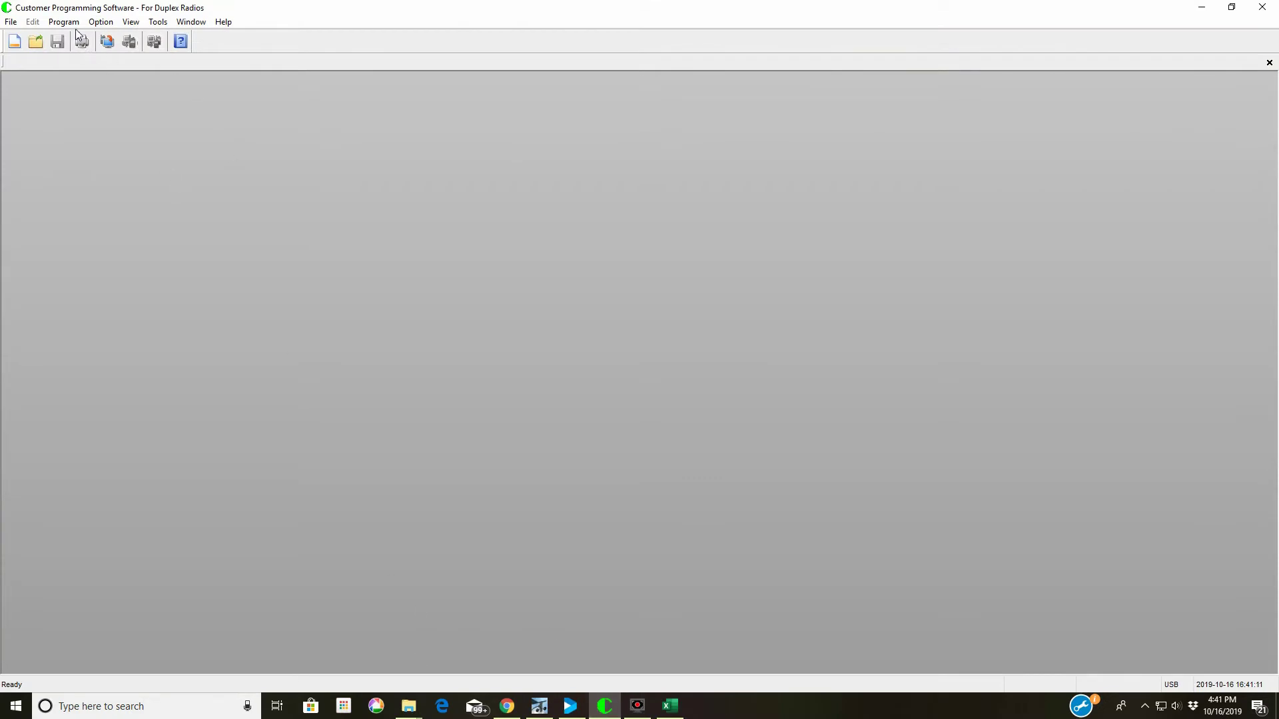
click(12, 24)
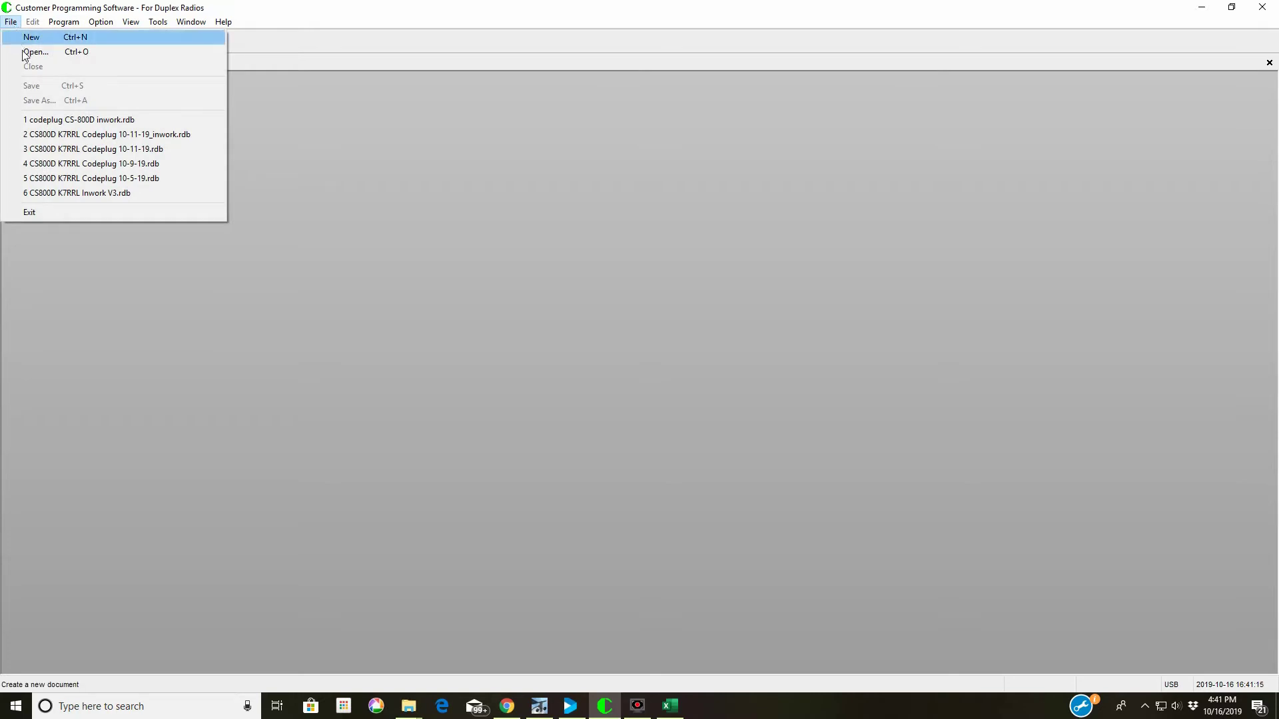
click(37, 51)
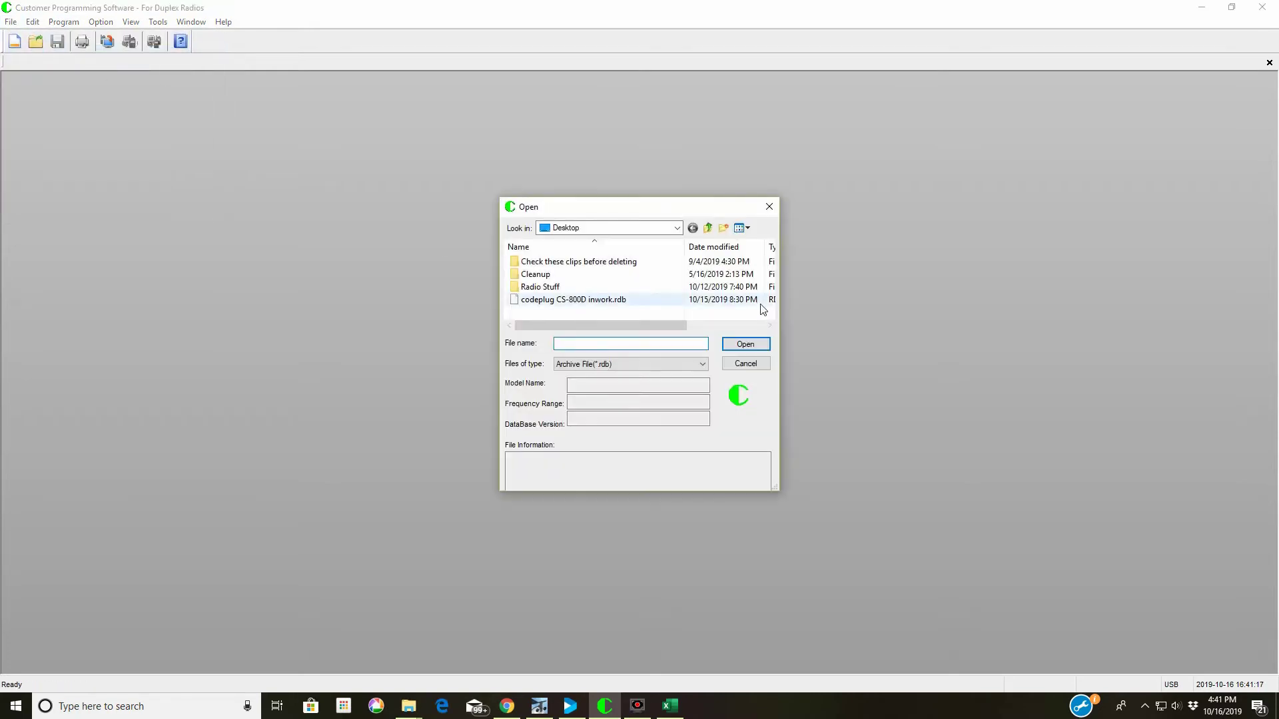
click(676, 228)
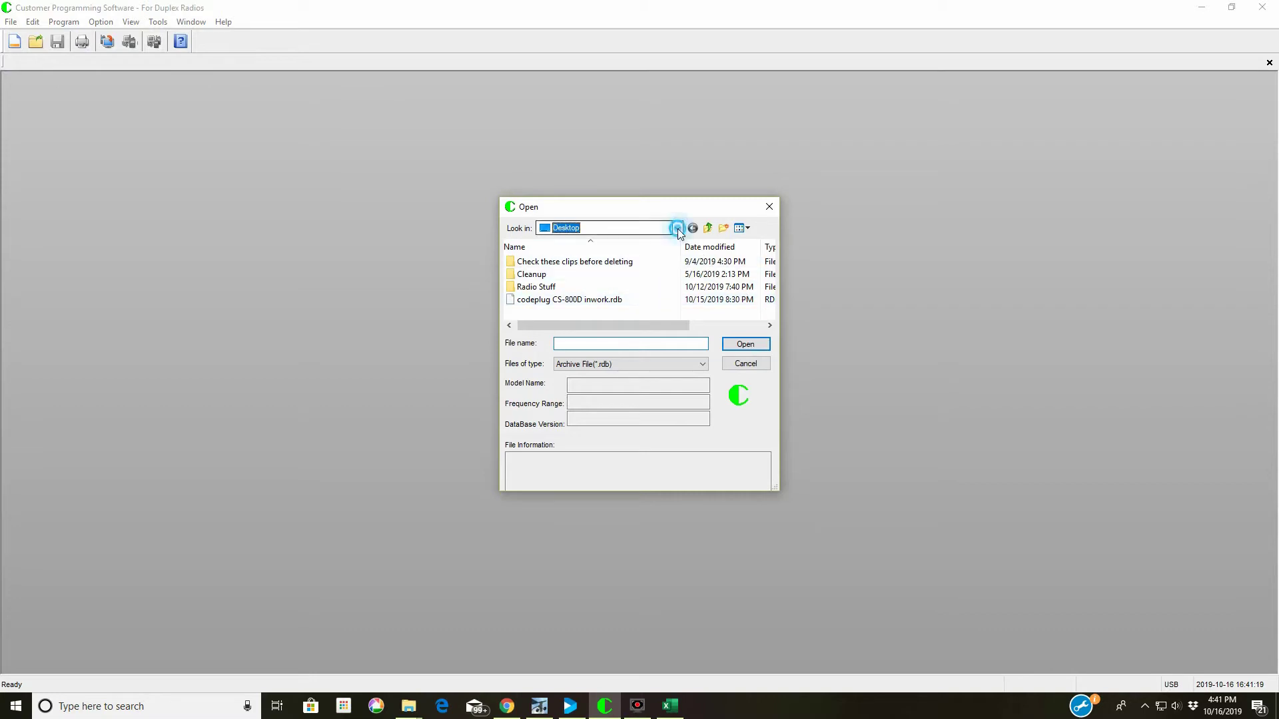
click(677, 230)
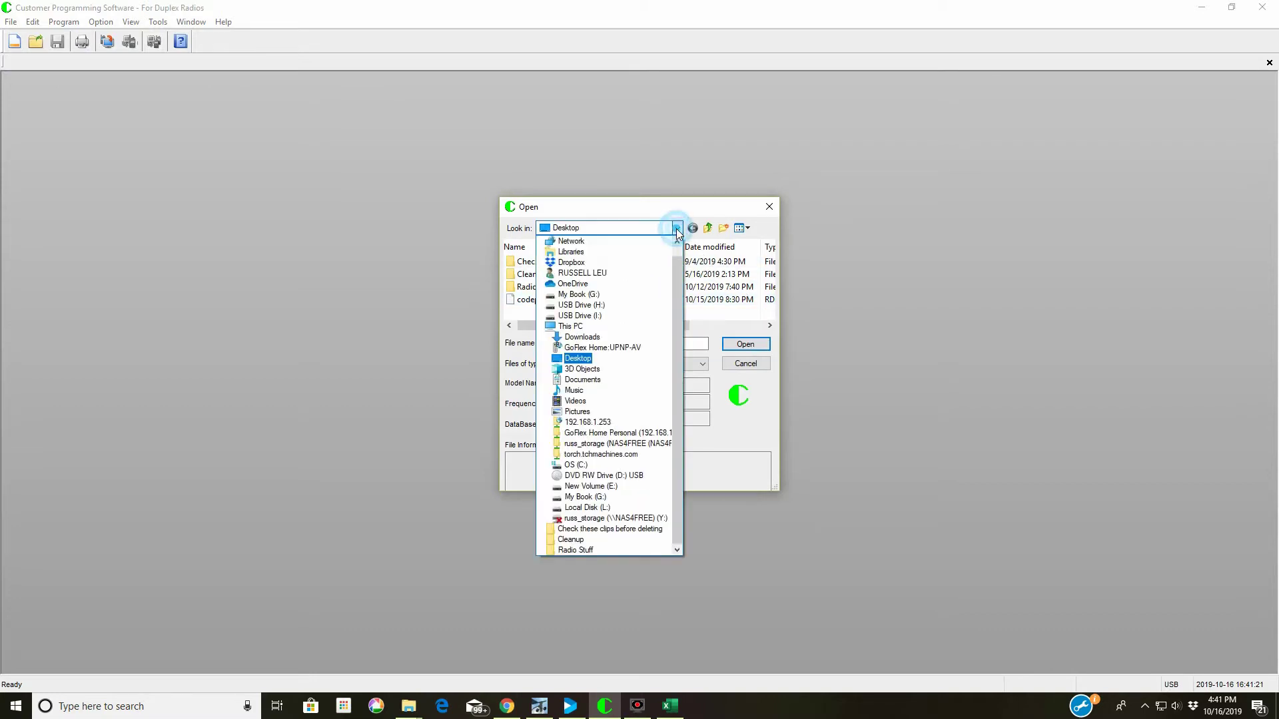
click(613, 445)
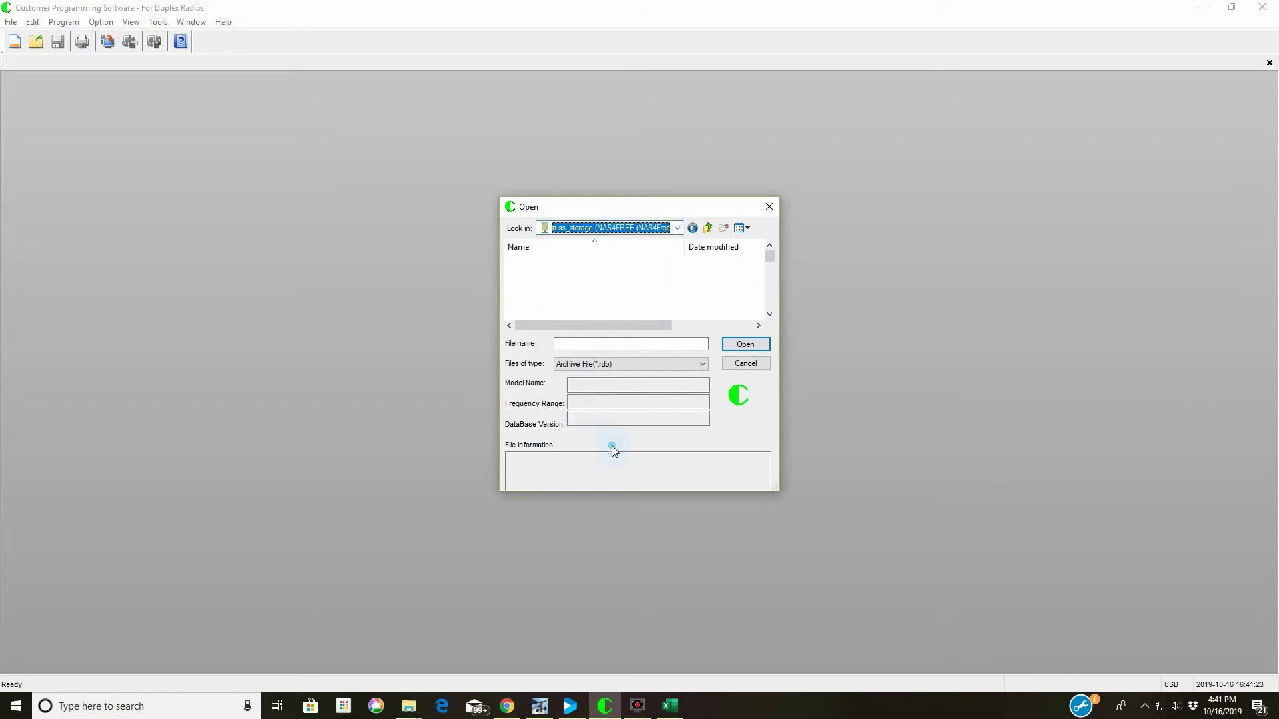
Open CS800D K7RRL Codeplug 10-4-19.rdb from the CS800D folder inside My Radio Files.
scroll(603, 300, down, 5)
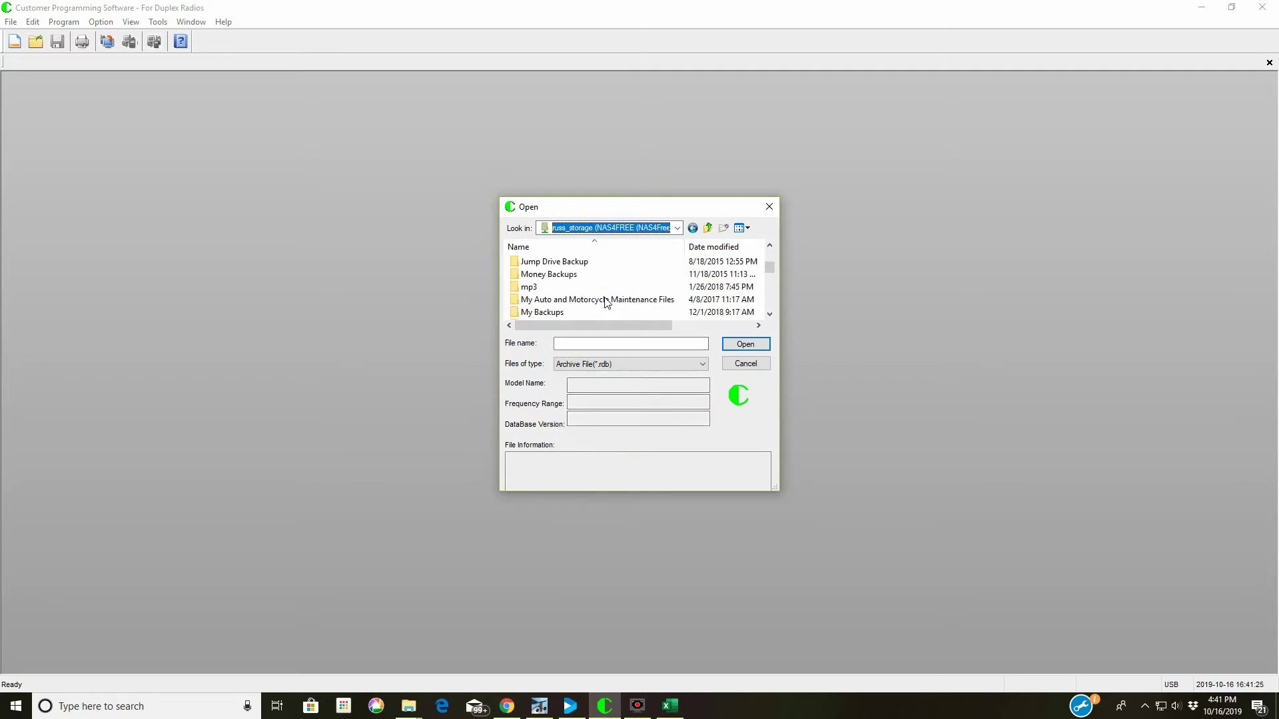
scroll(605, 302, down, 5)
scroll(607, 302, down, 10)
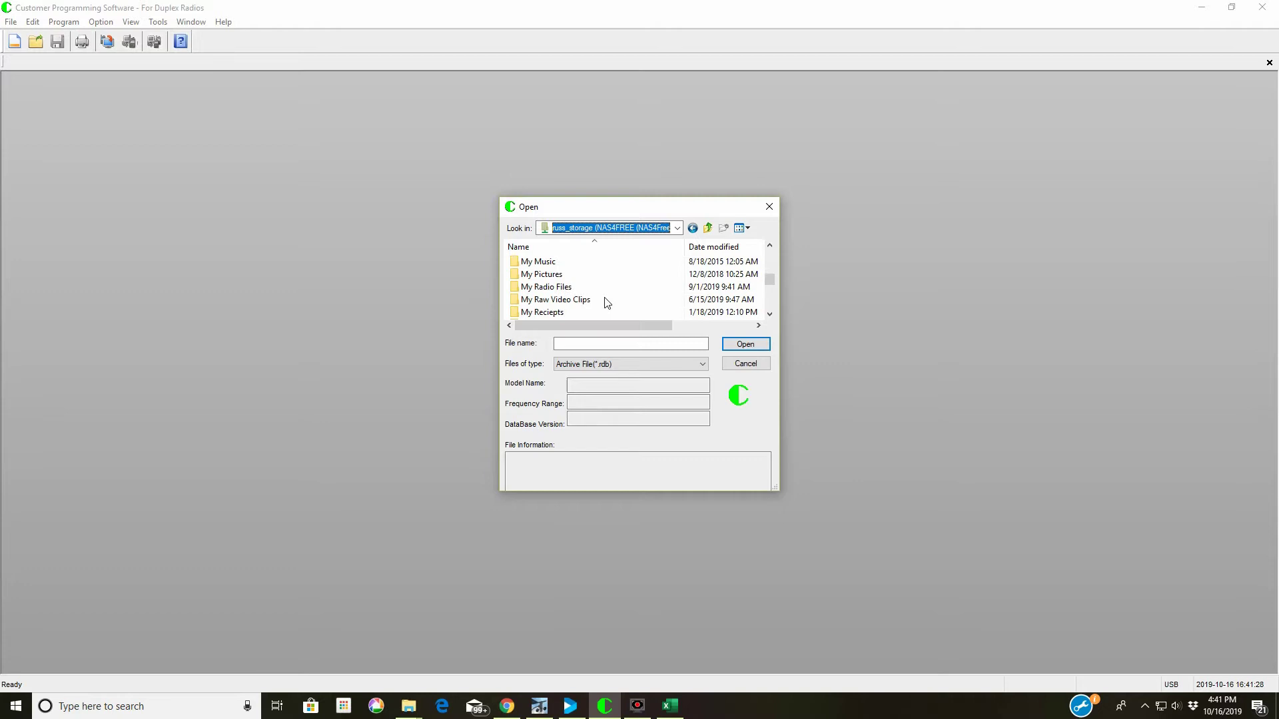
double_click(540, 288)
scroll(538, 303, down, 1)
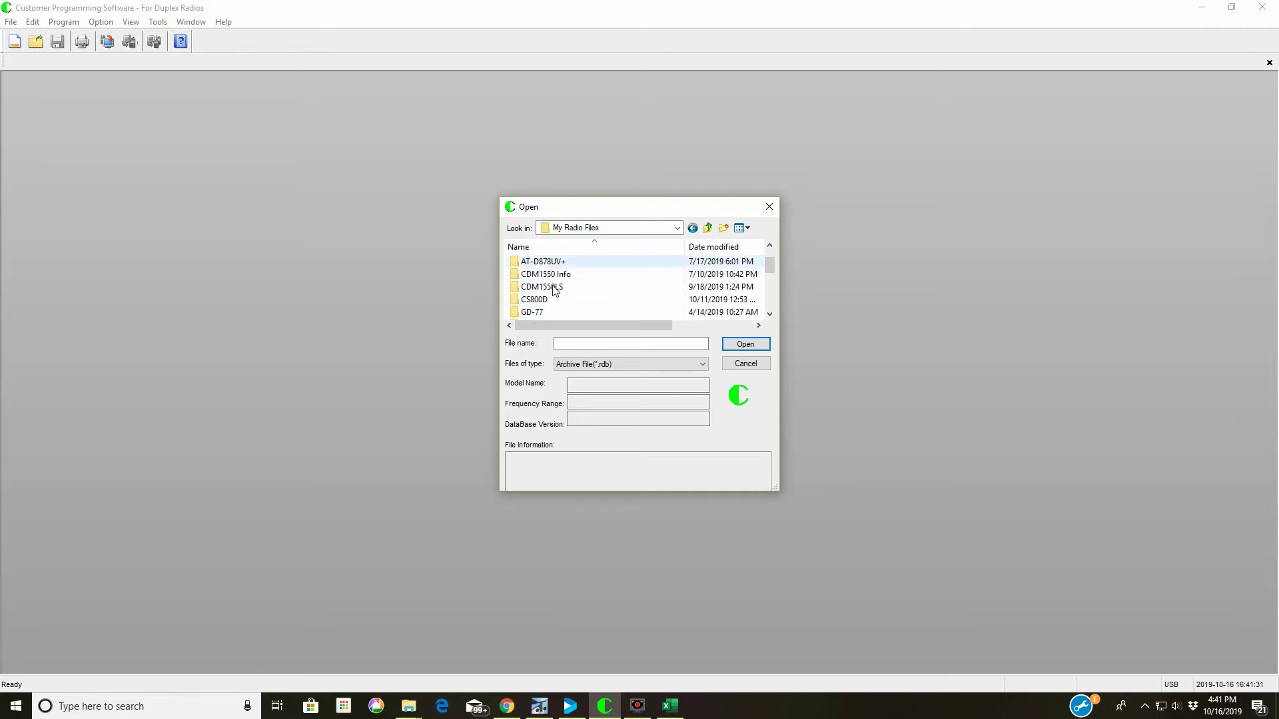
double_click(538, 301)
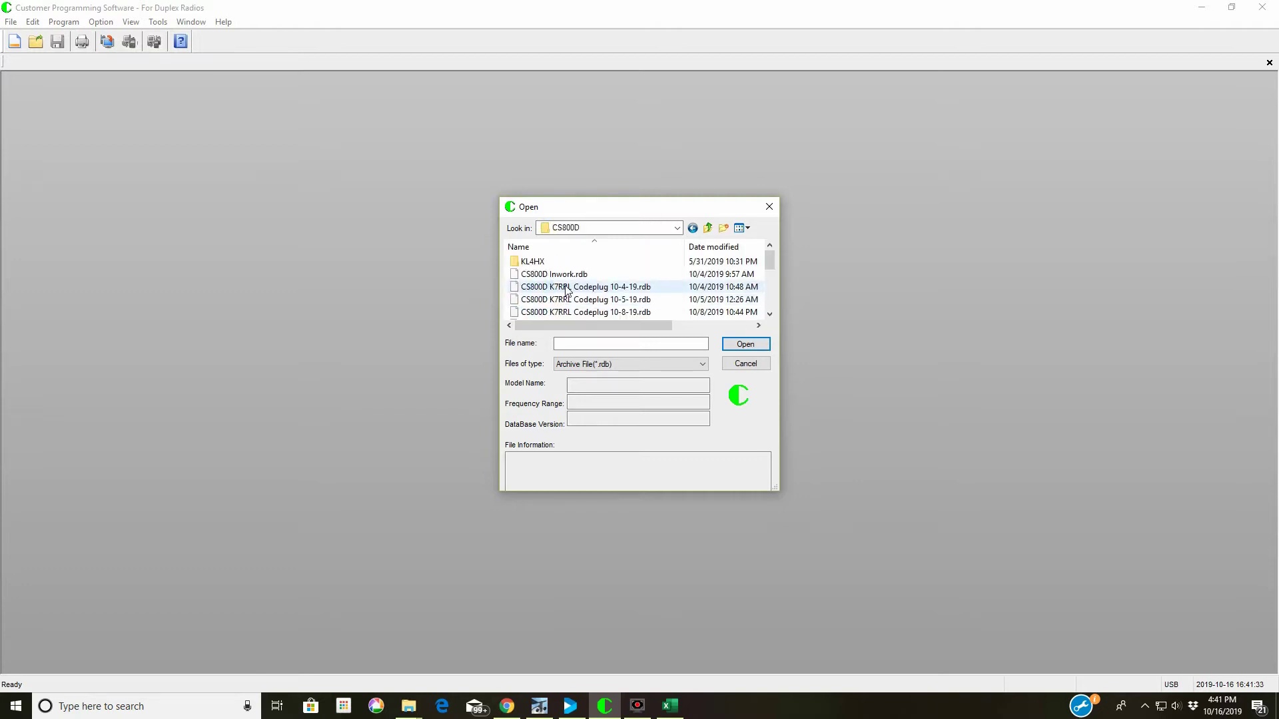
scroll(566, 293, down, 1)
click(585, 279)
double_click(585, 279)
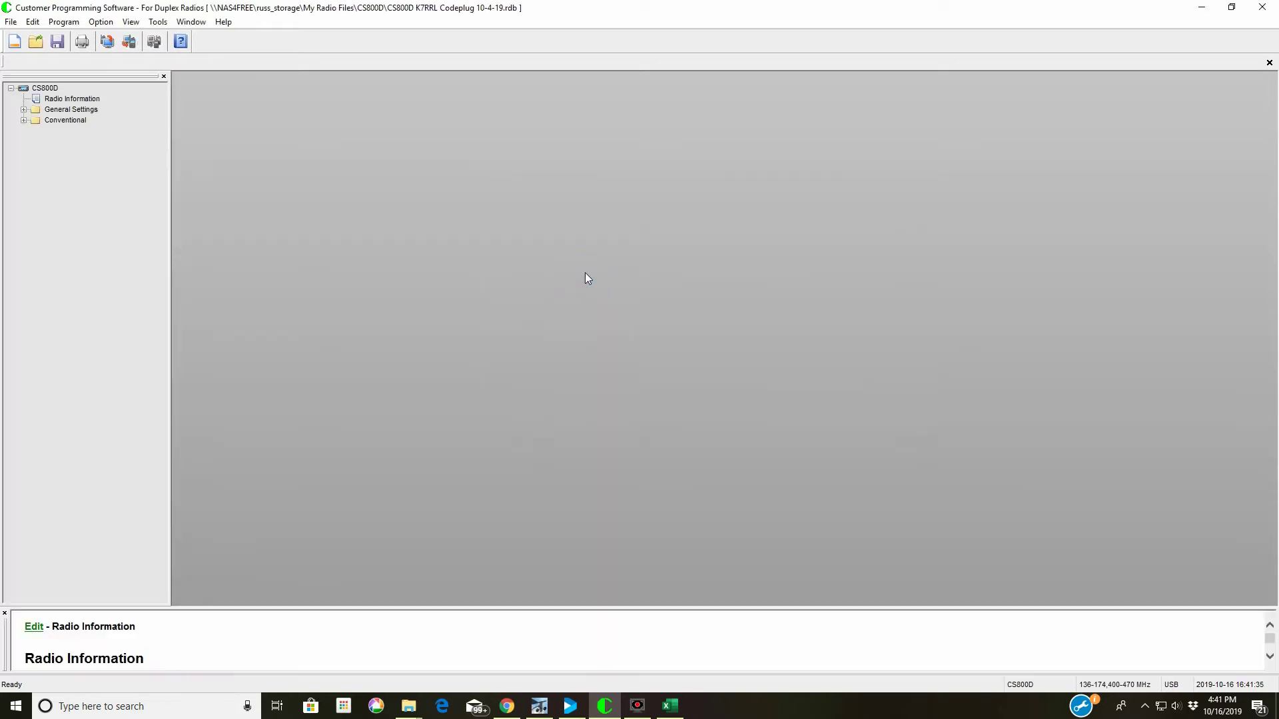
Expand the General Settings and Conventional groups and open the Contact list under DMR Services.
click(23, 110)
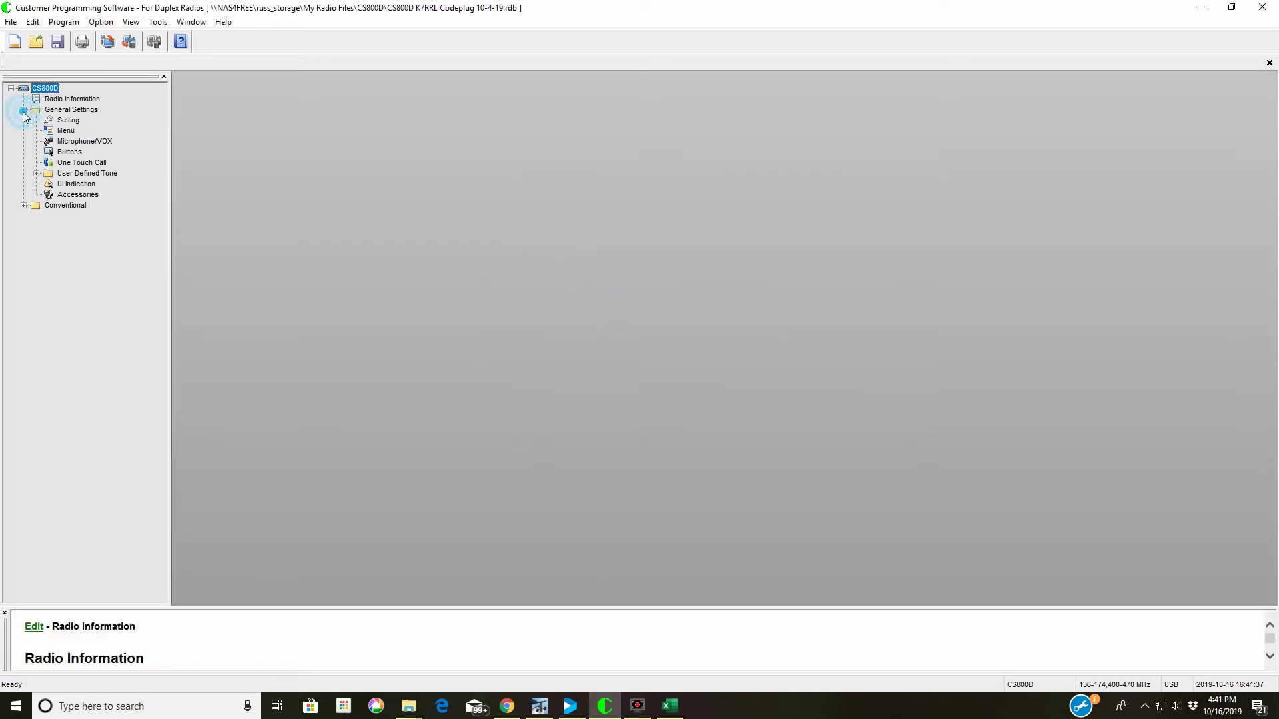
click(24, 206)
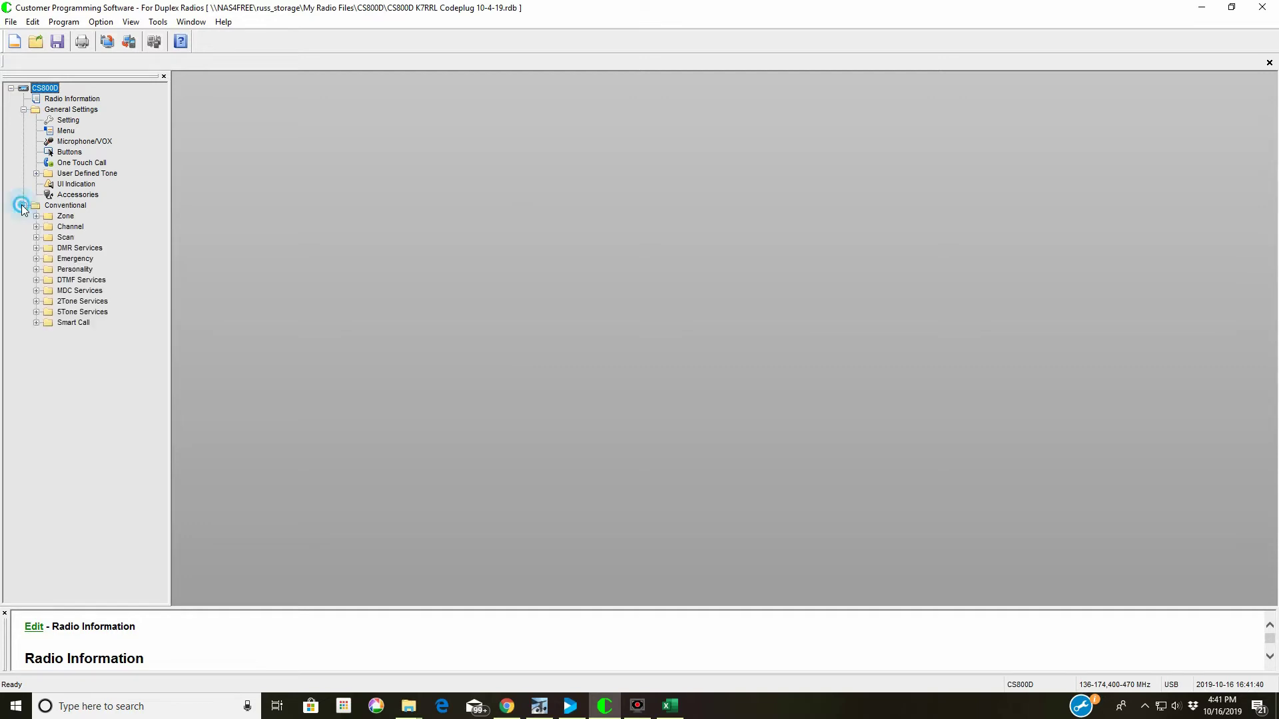
click(37, 248)
click(82, 269)
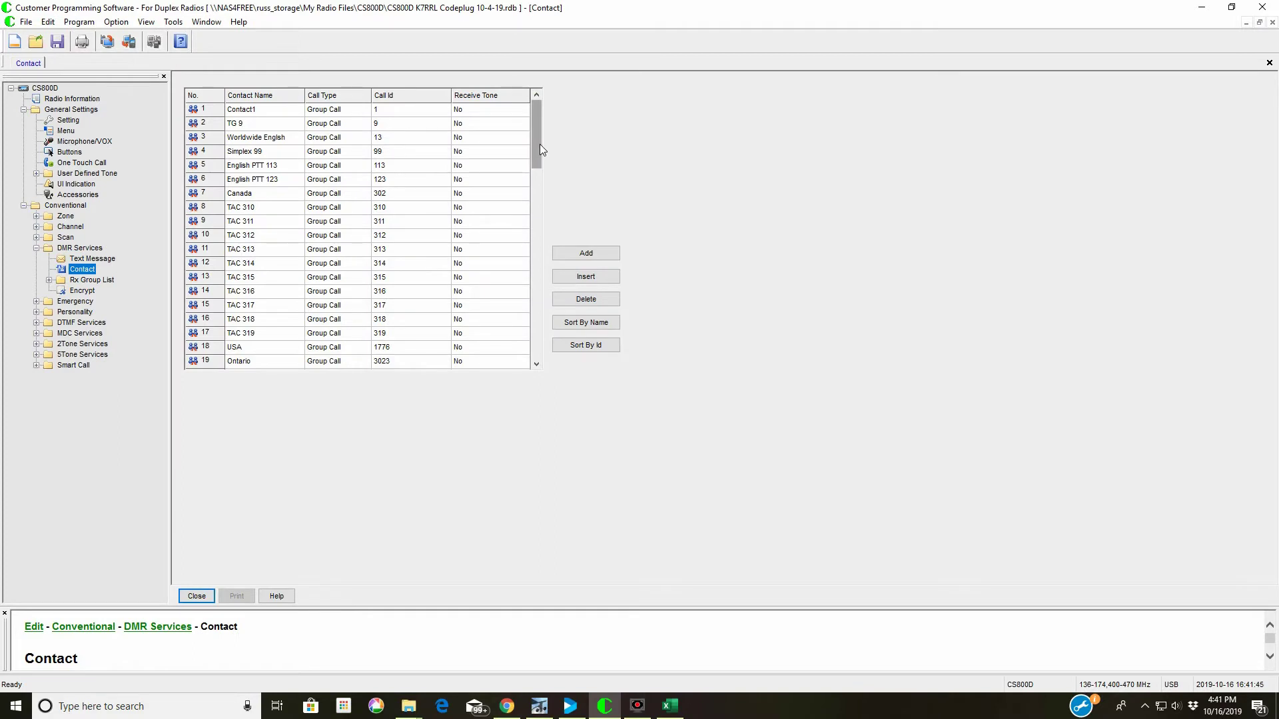
mouse_move(540, 144)
mouse_down()
mouse_move(541, 361)
mouse_move(549, 122)
mouse_up()
Save a copy of the codeplug to the Desktop as codeplug CS-800D inwork.rdb, replacing the existing file.
click(26, 22)
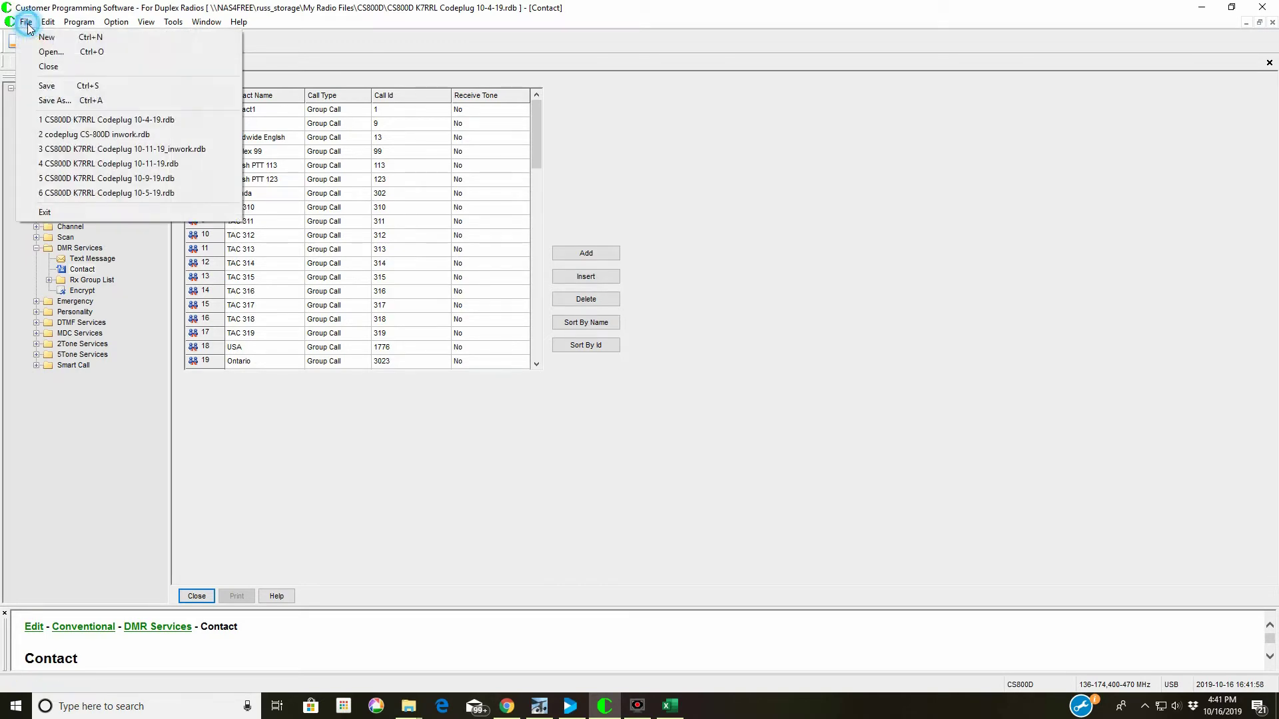
click(52, 101)
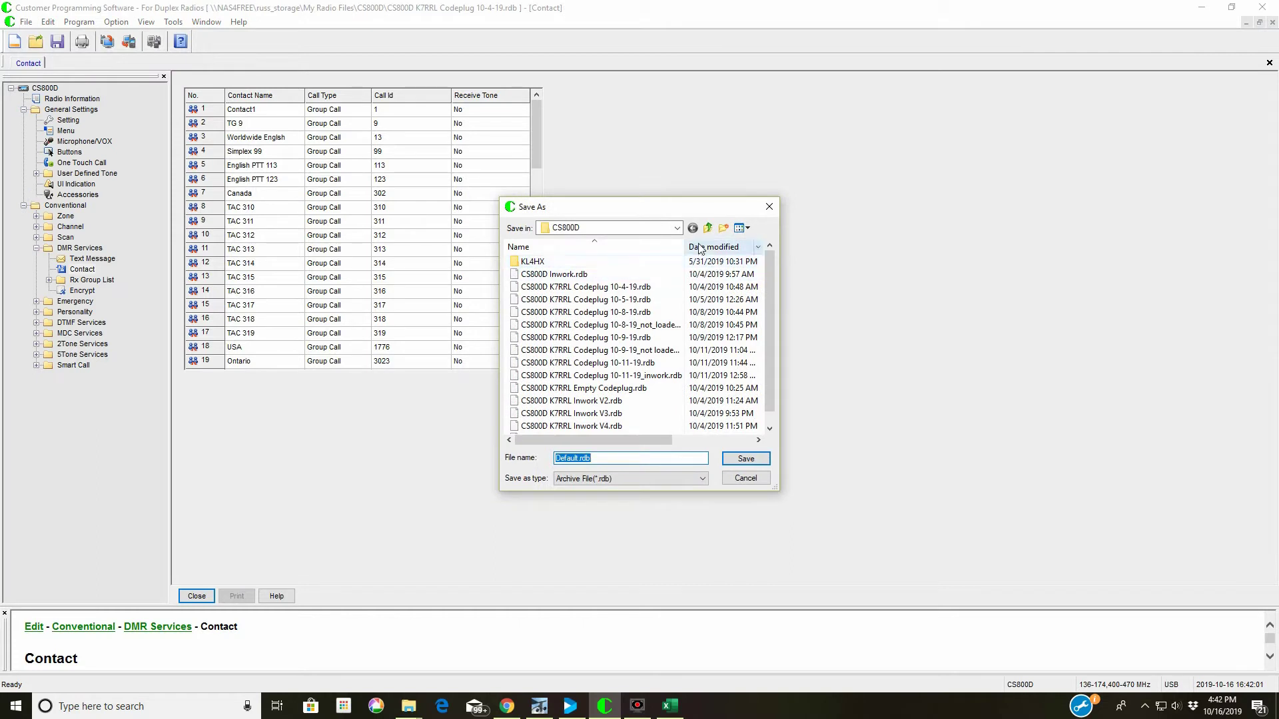
click(678, 229)
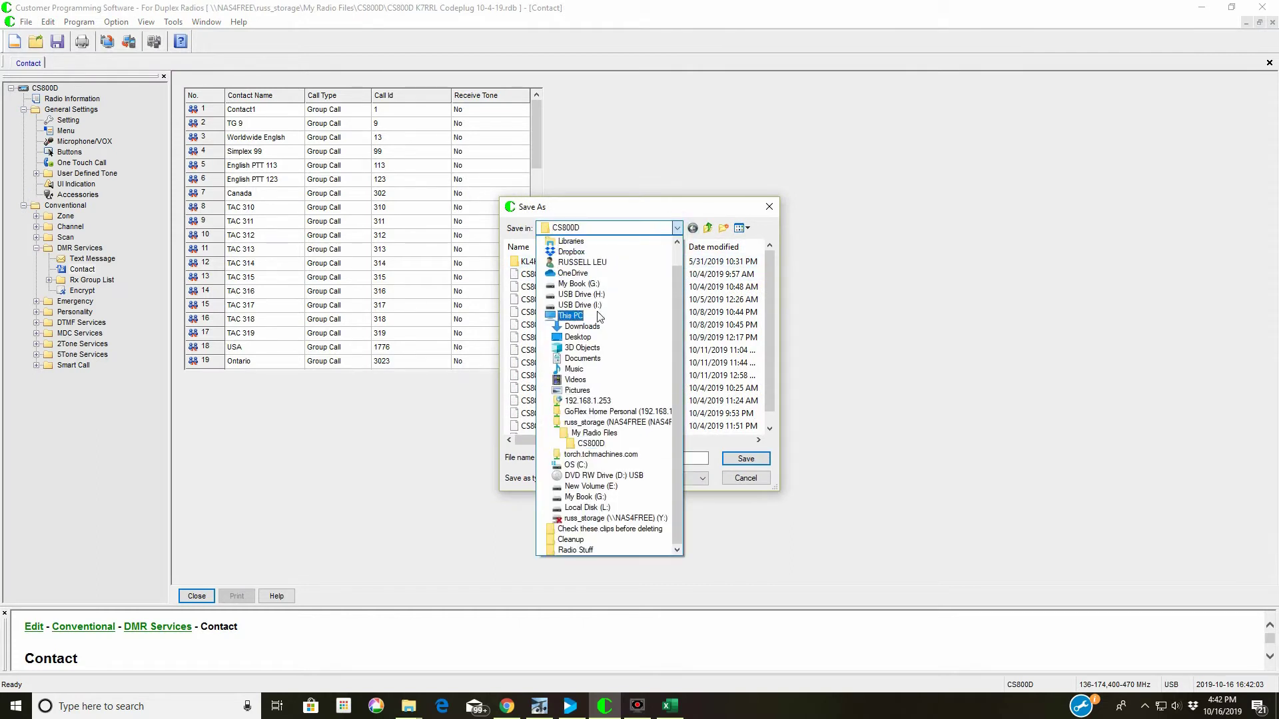
scroll(595, 301, up, 1)
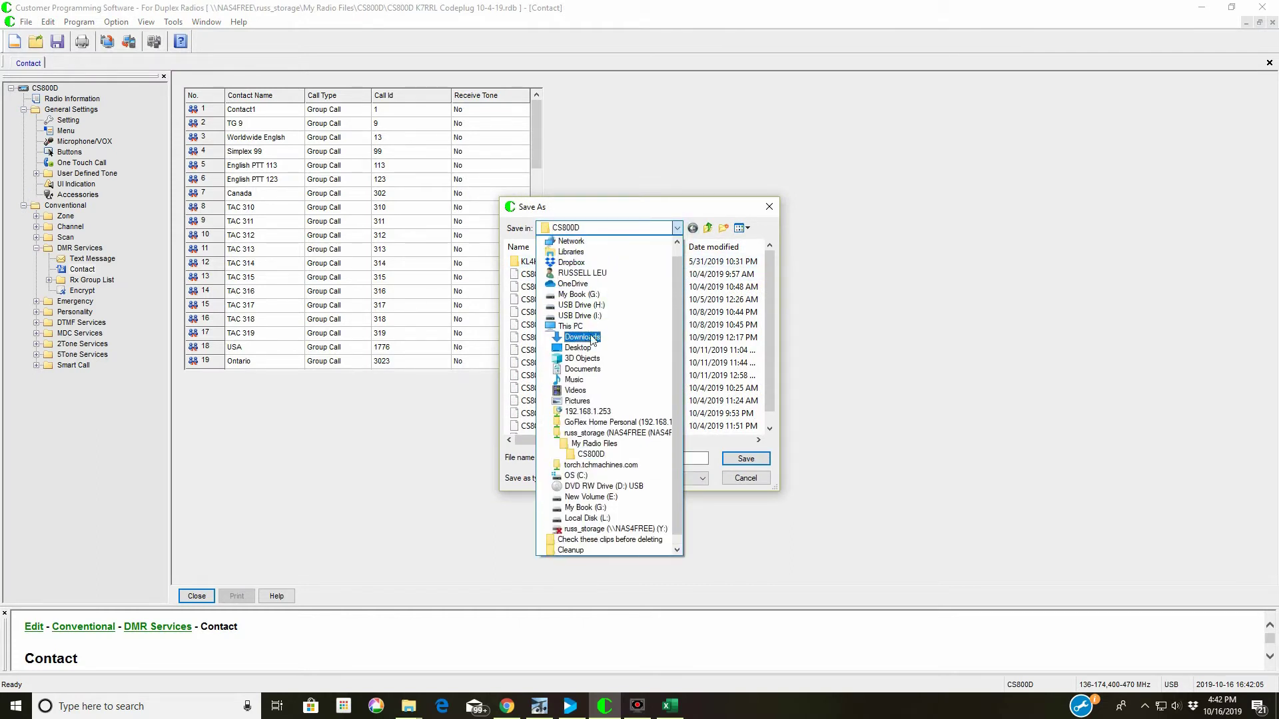
click(576, 347)
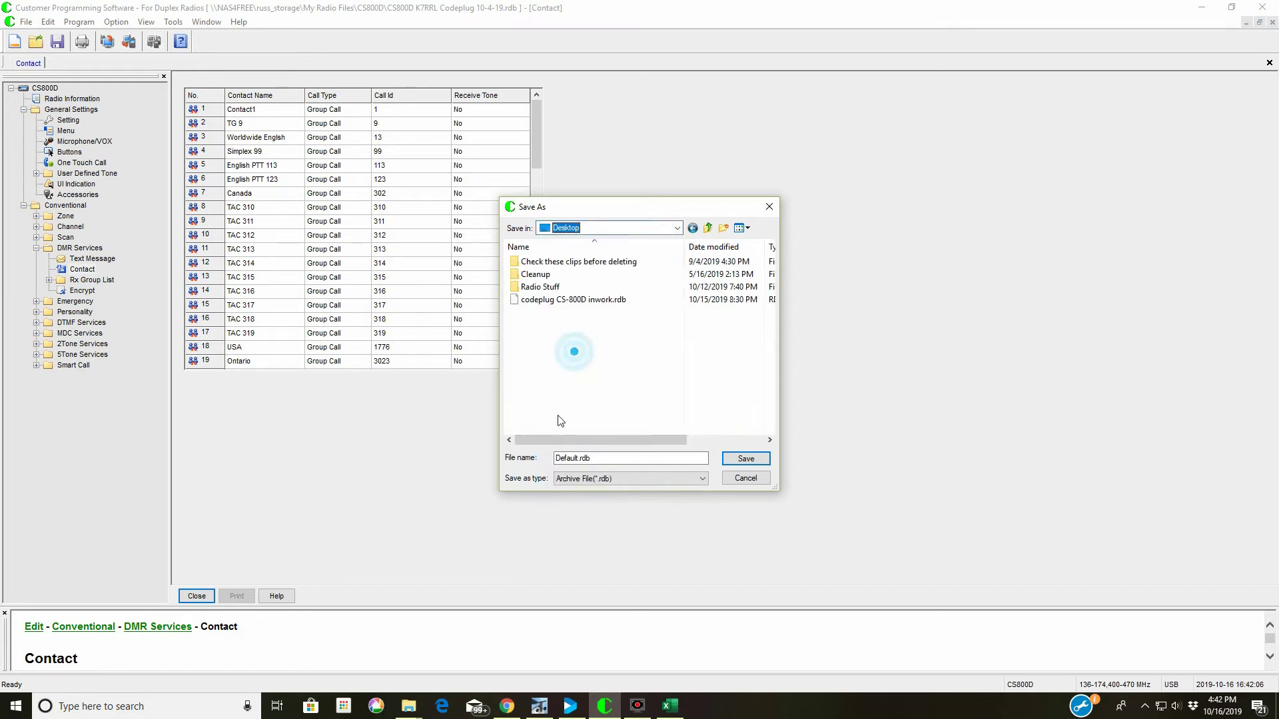
double_click(613, 458)
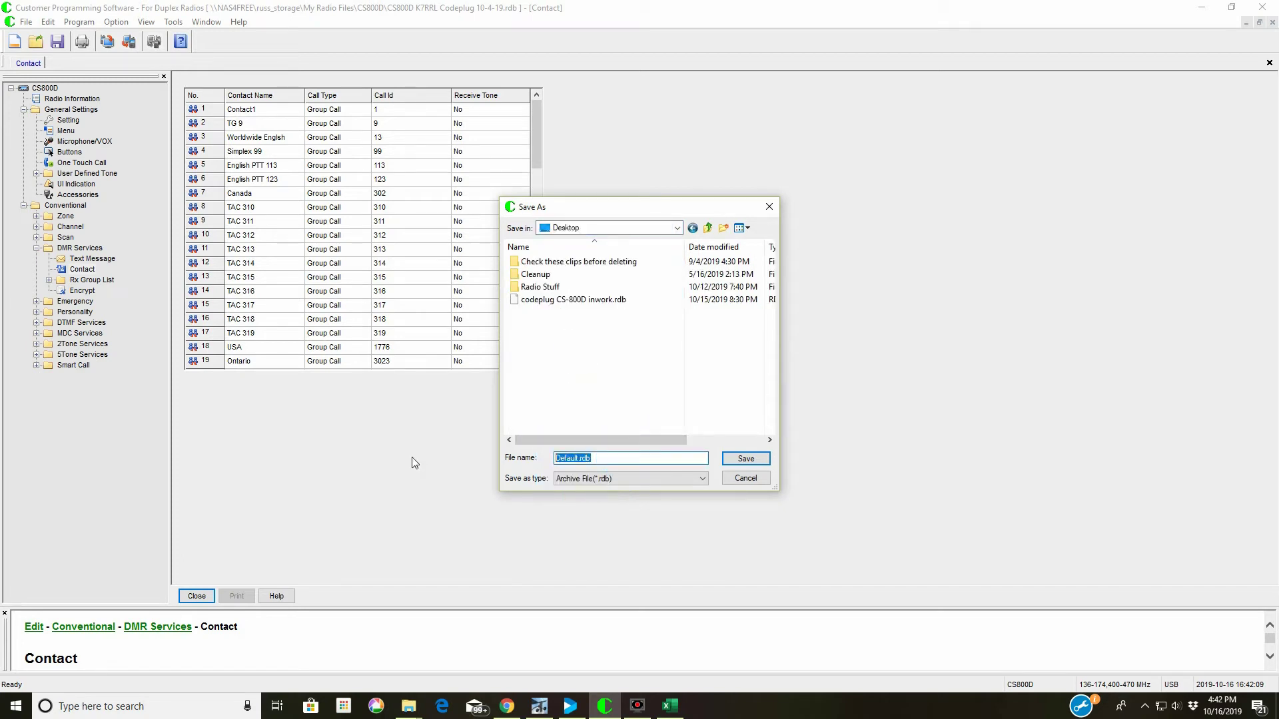
text(Code)
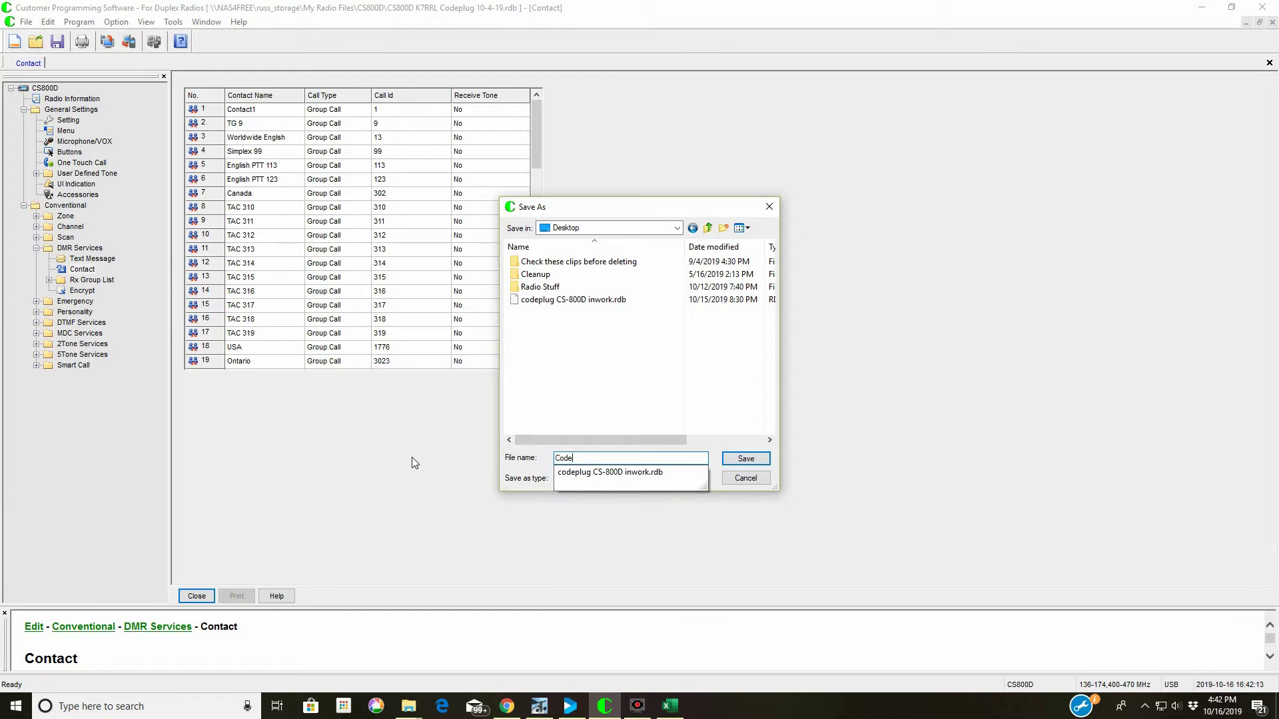
click(616, 472)
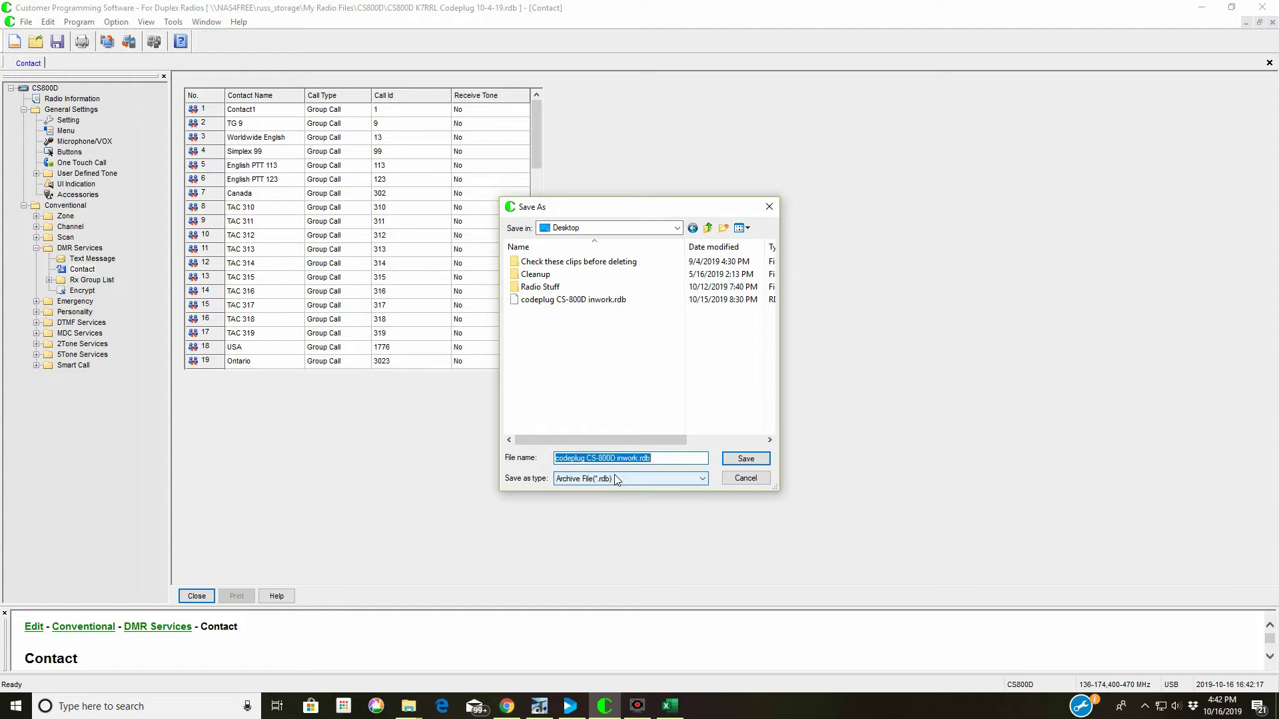
click(745, 461)
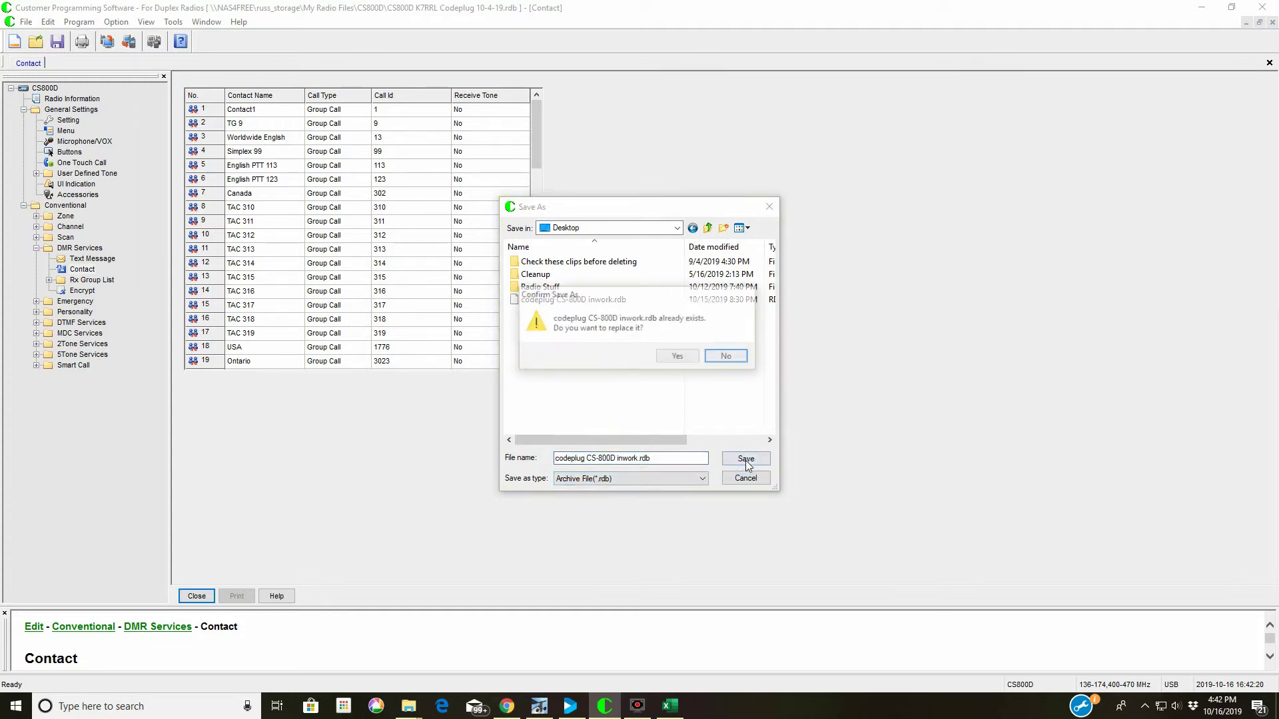
click(677, 357)
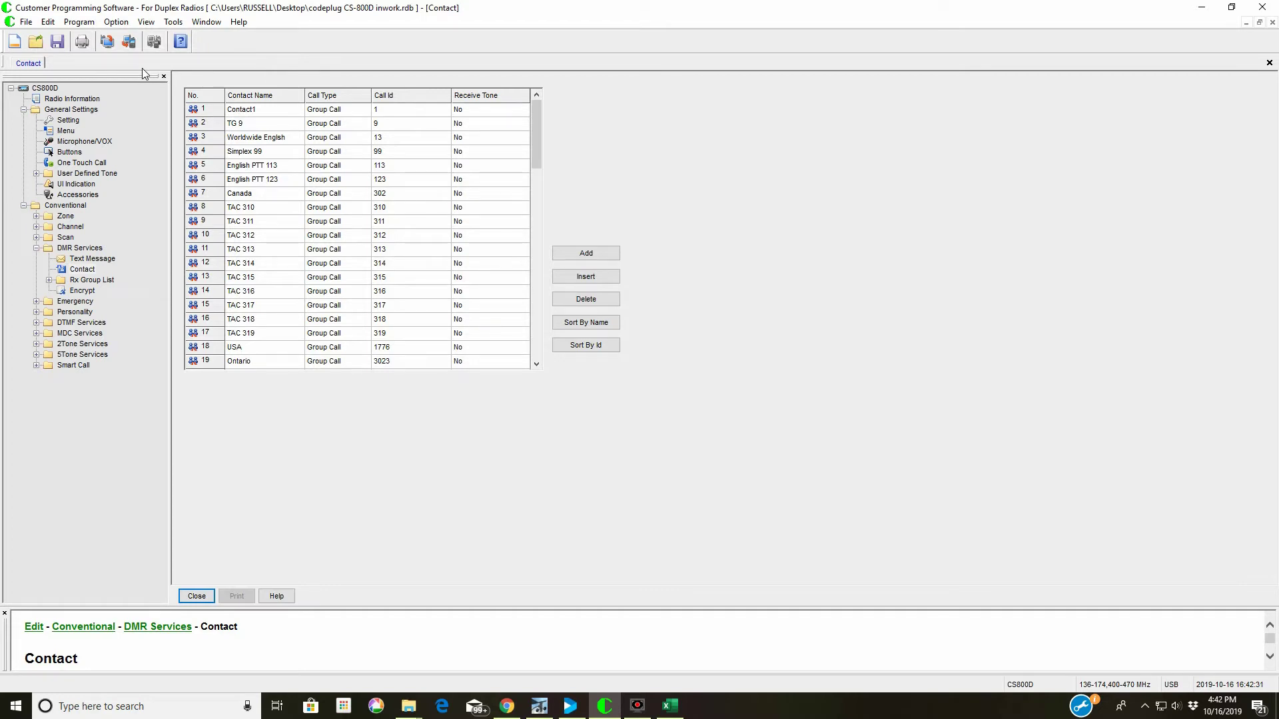
Export the digital contacts to current.xlsx on the Desktop, overwriting the existing file.
click(173, 22)
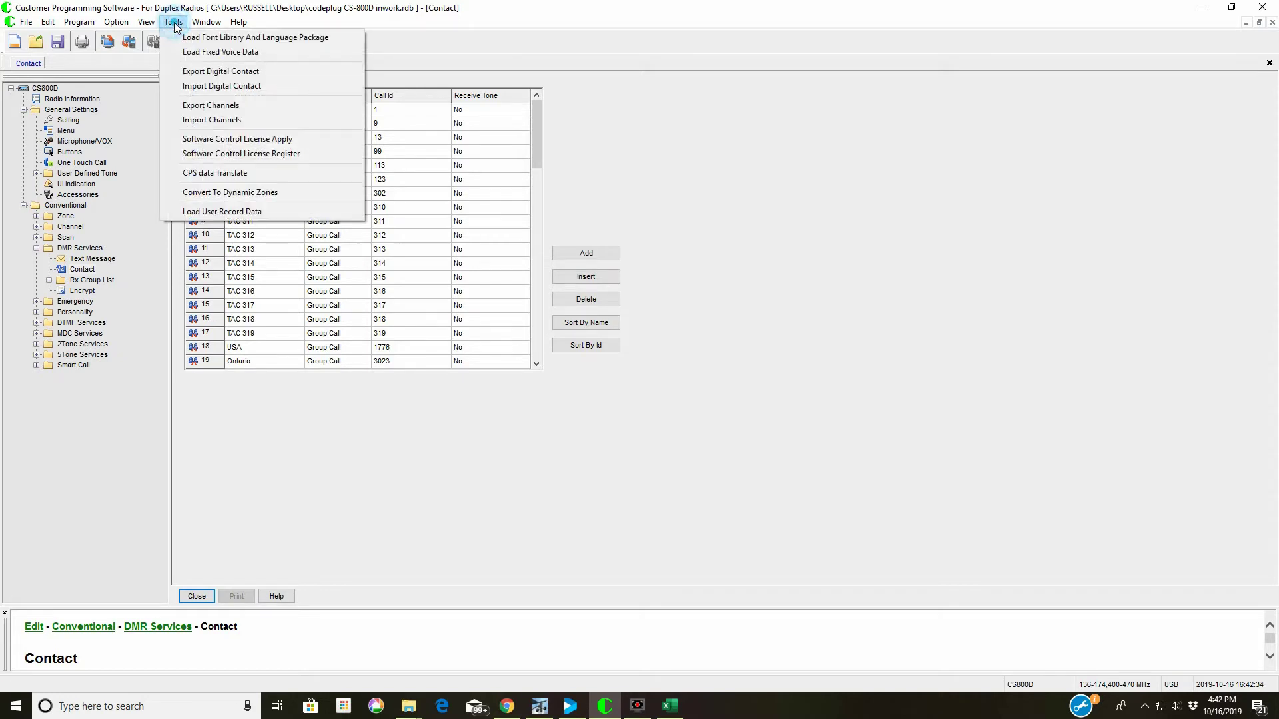
click(192, 74)
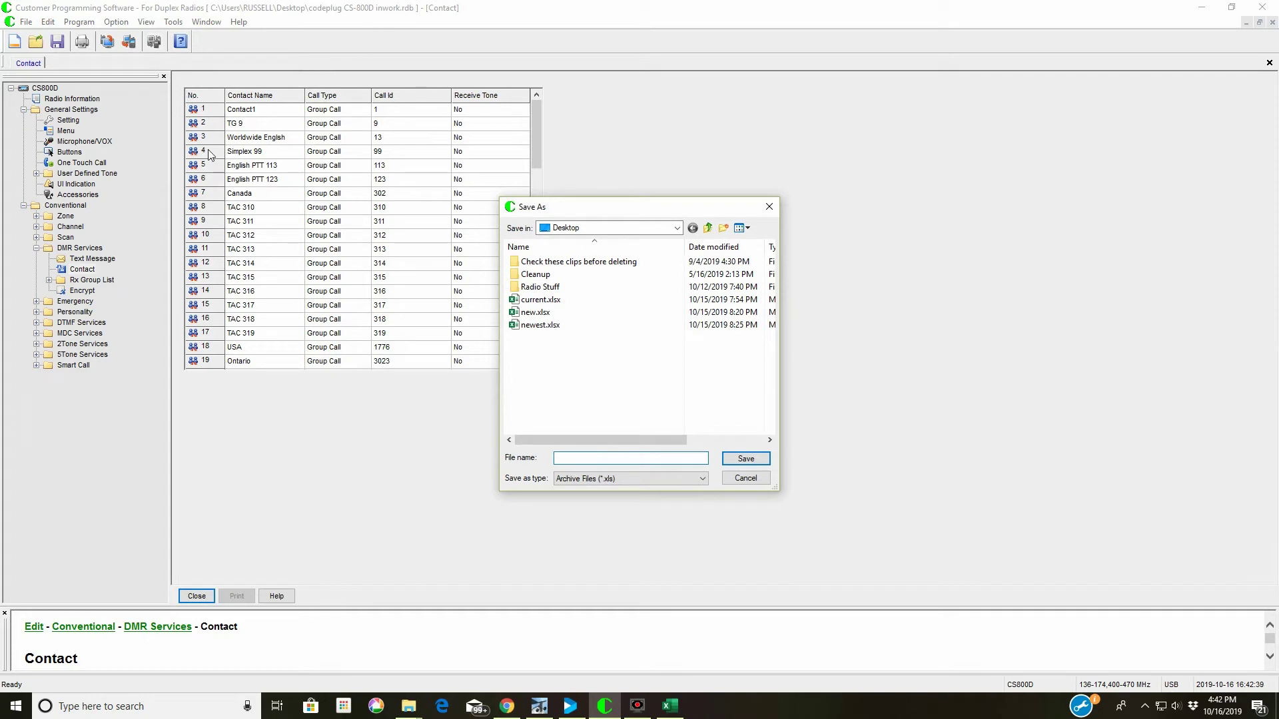
click(529, 301)
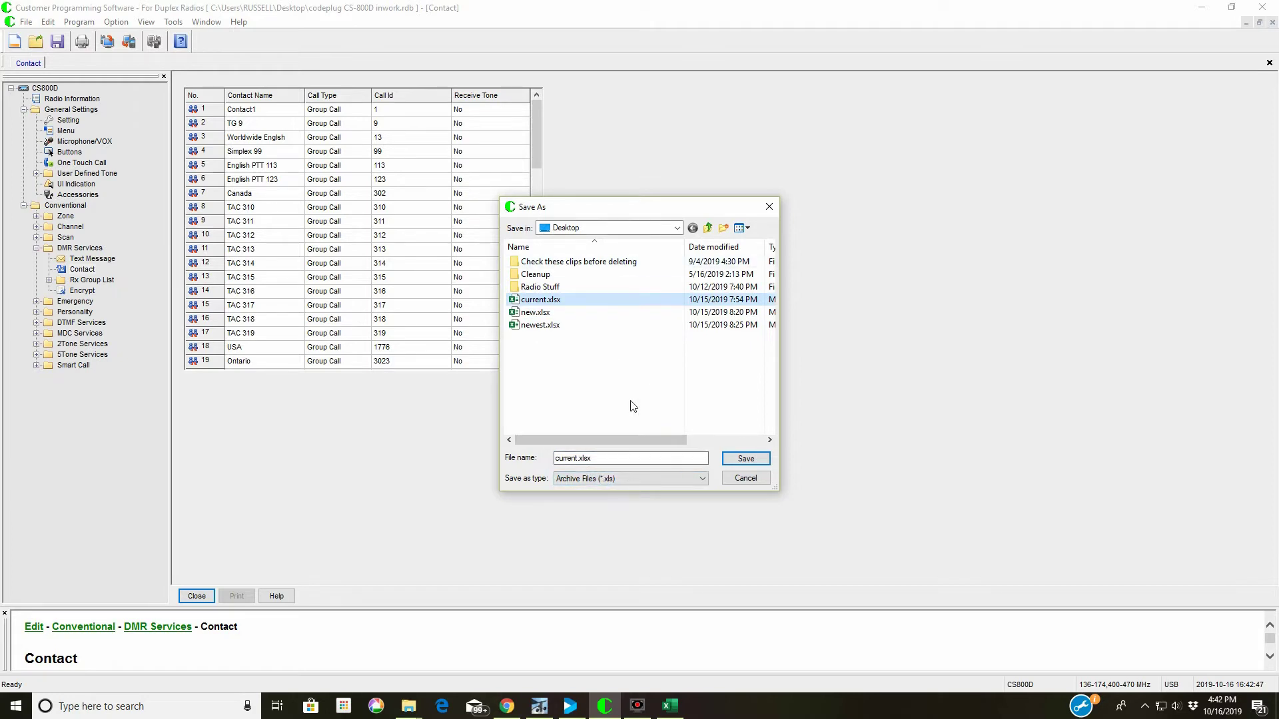
click(746, 465)
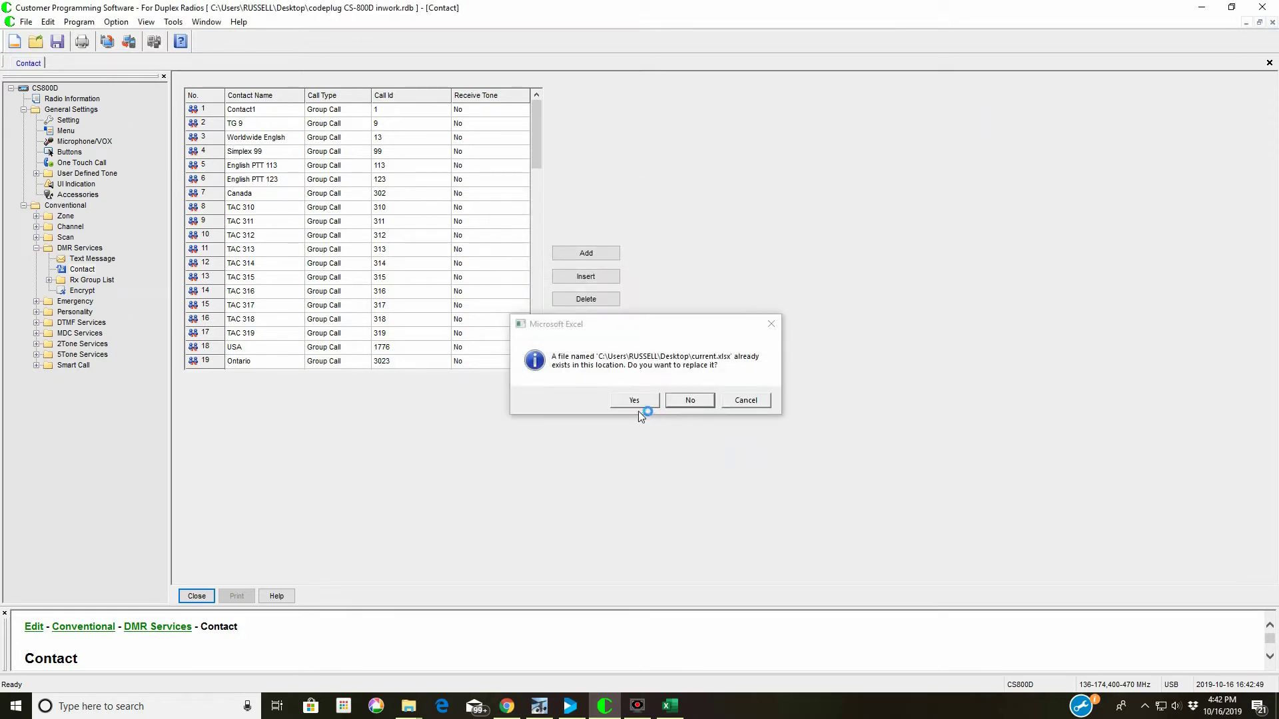
click(634, 401)
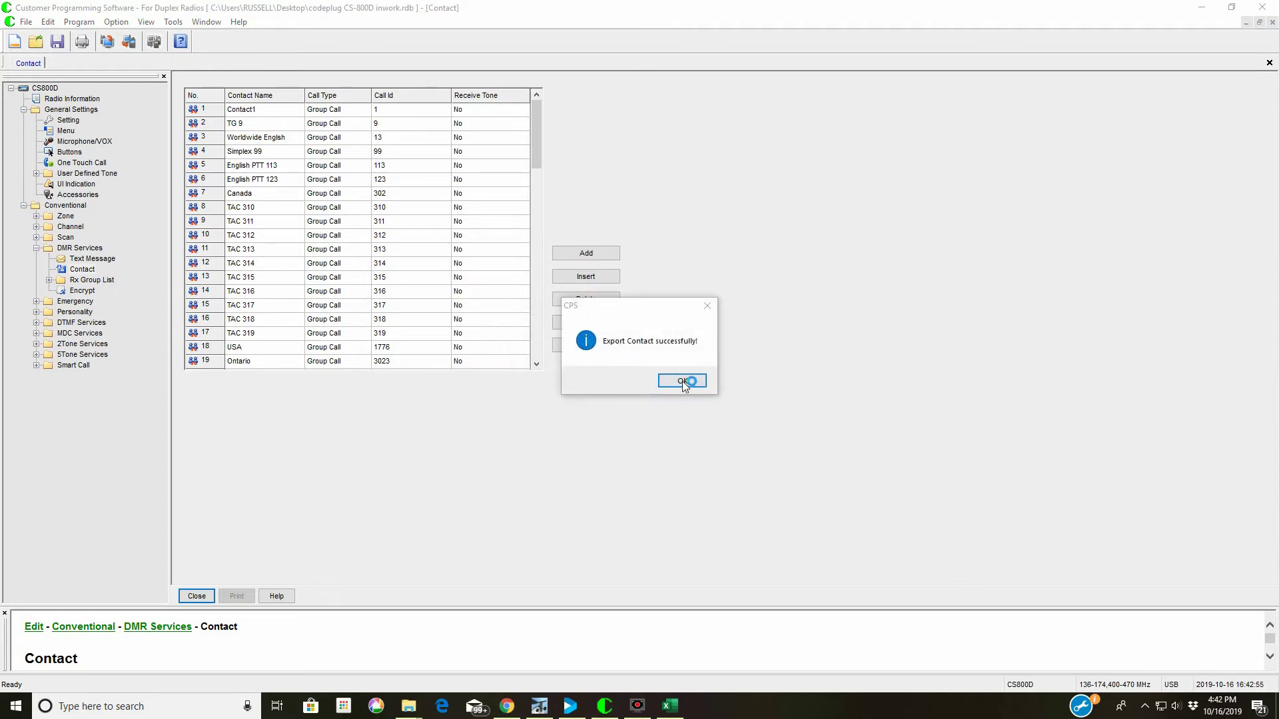
click(683, 383)
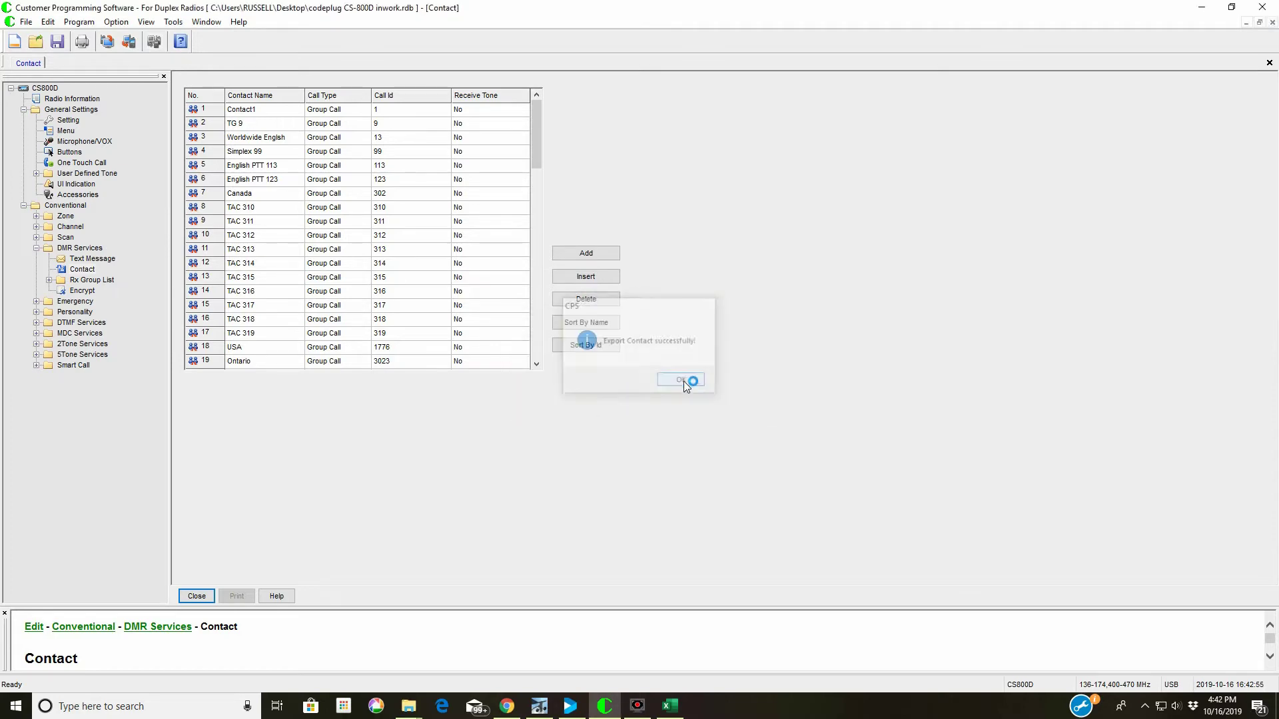
Open the exported current.xlsx from the desktop in Excel and compare its column layout with the RAW contacts CSV.
click(1205, 8)
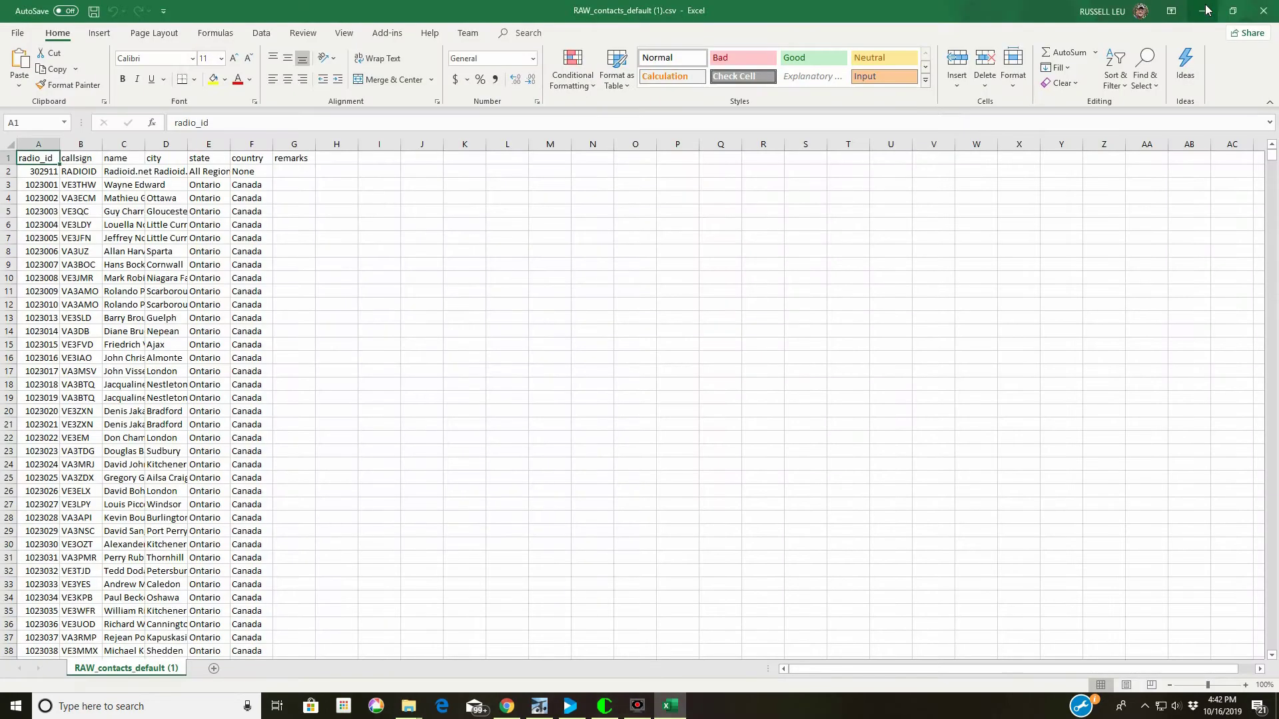
click(1206, 9)
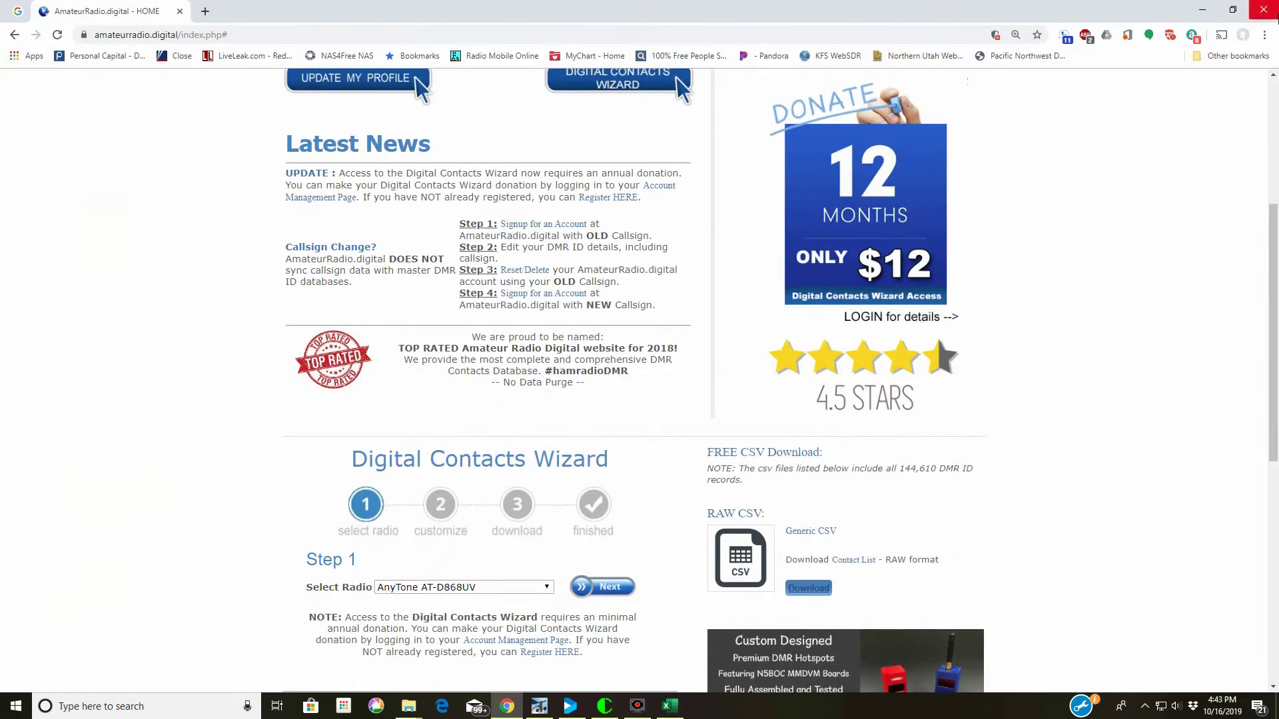
click(1202, 10)
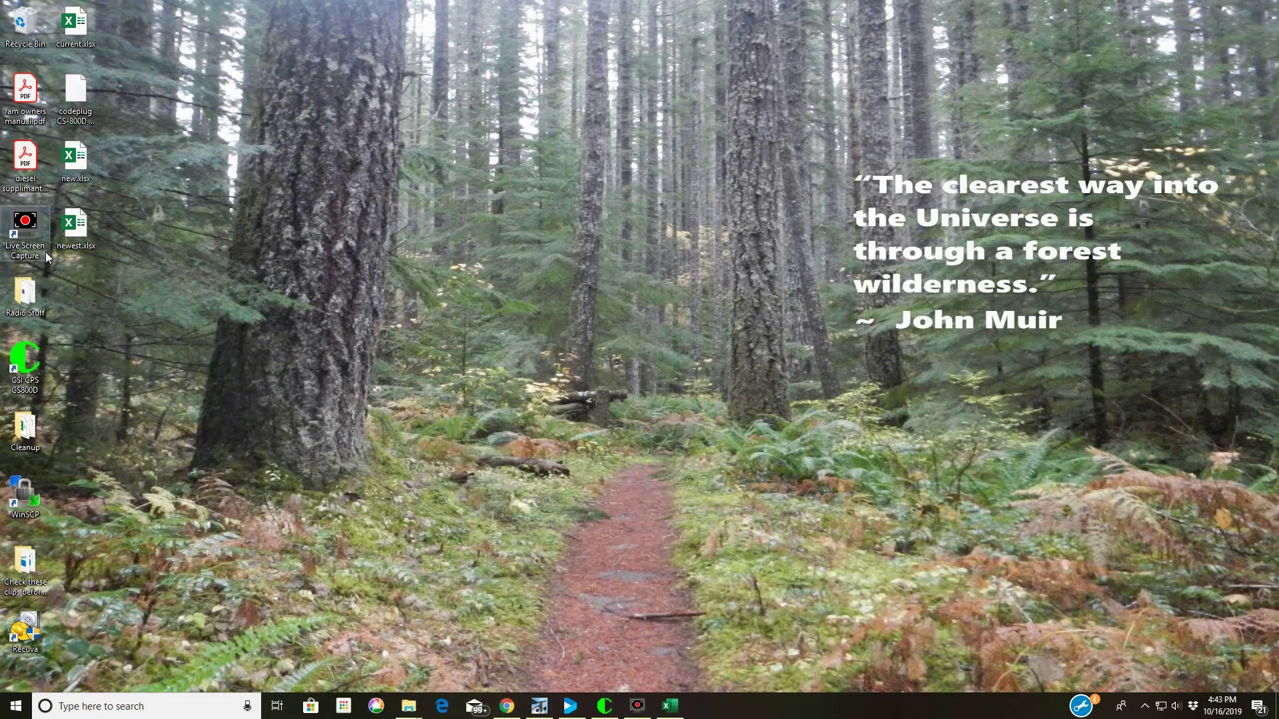
double_click(85, 25)
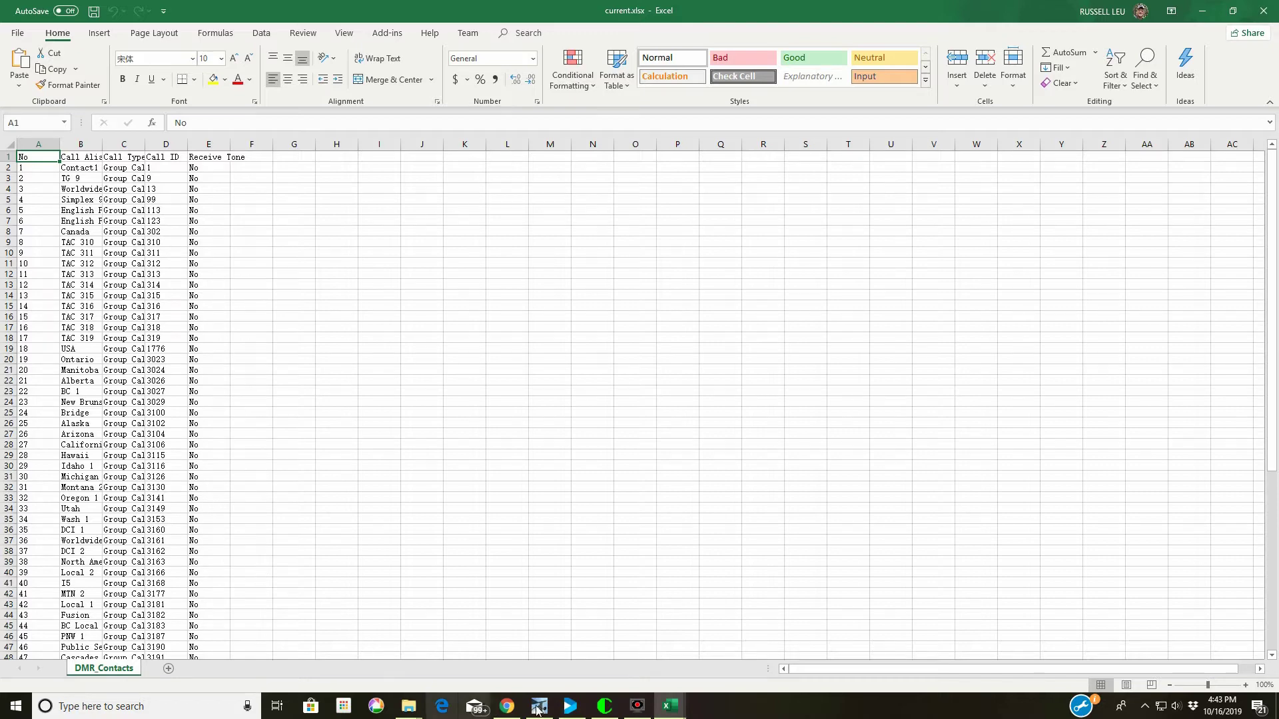
mouse_move(671, 712)
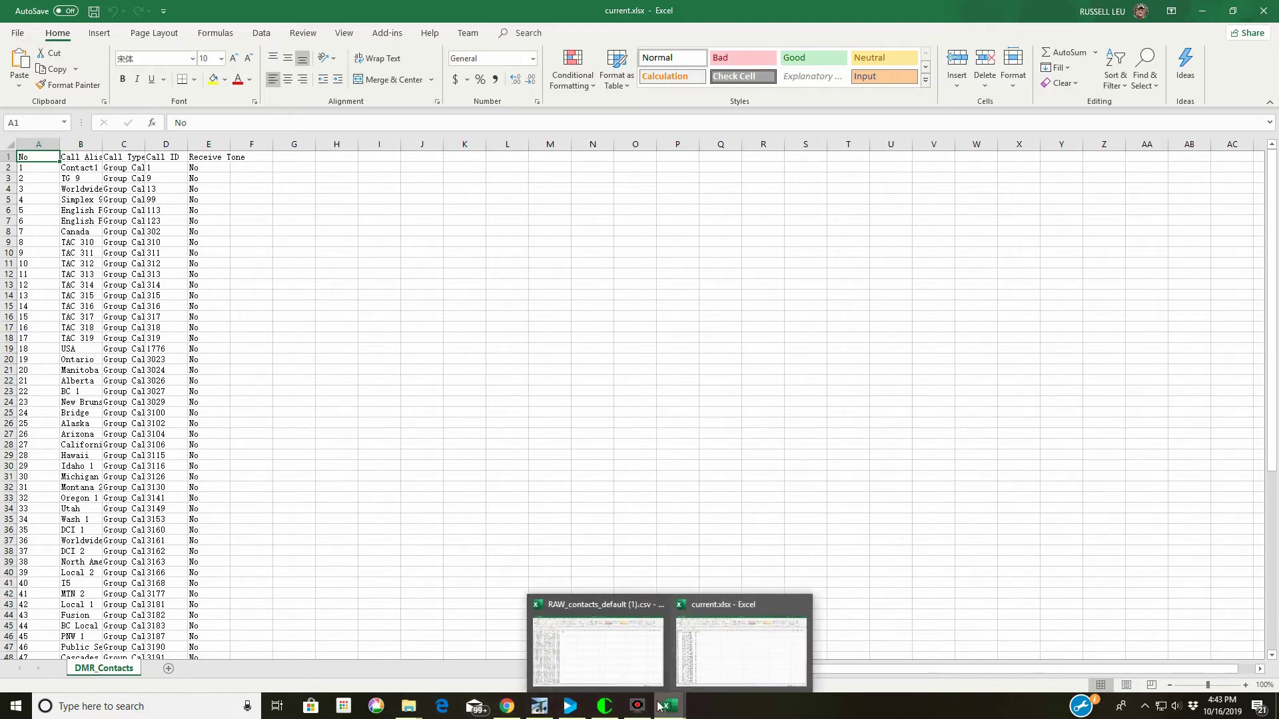
click(633, 673)
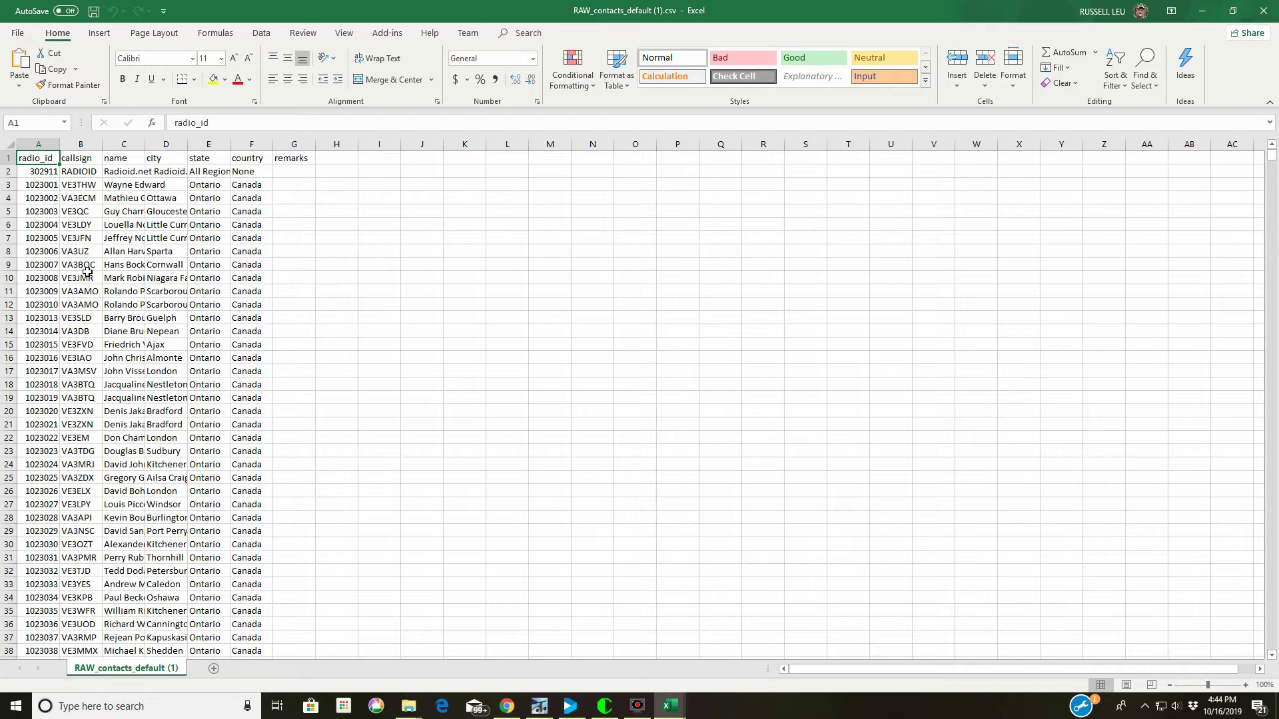
mouse_move(671, 707)
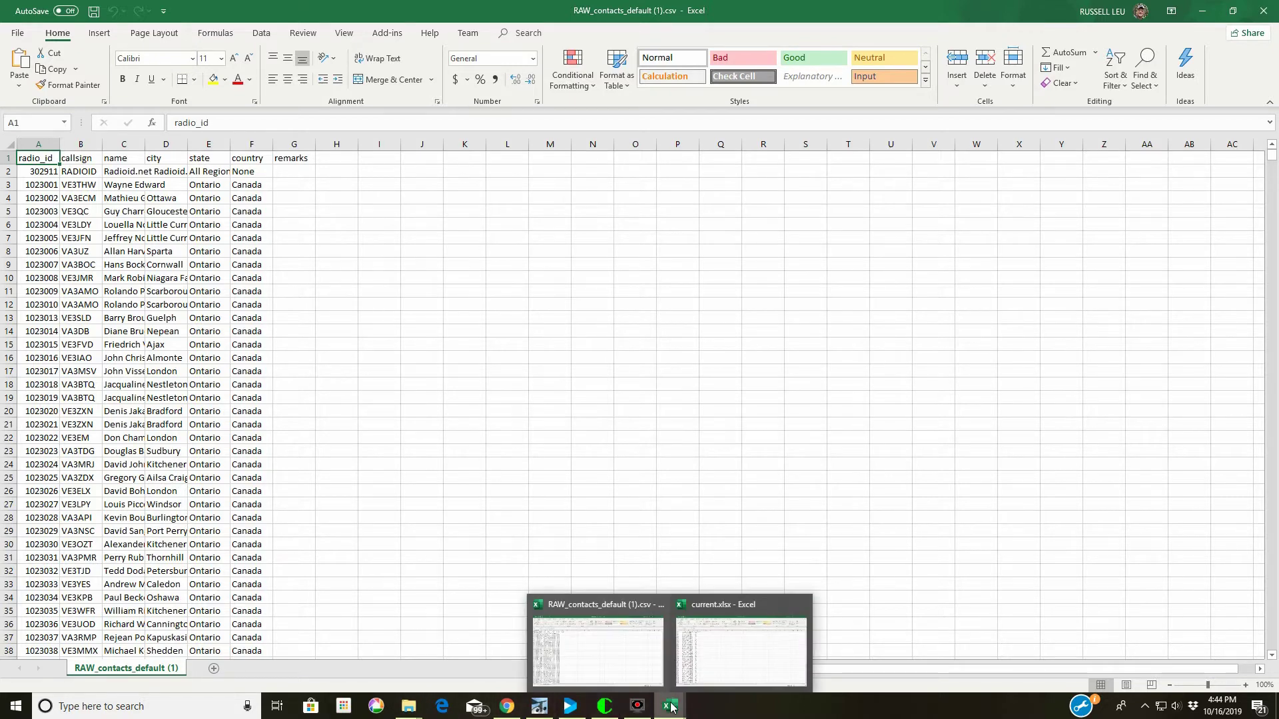
Look through the whole contact list in current.xlsx and widen the Call Alias and Call Type columns to fit their text.
click(732, 660)
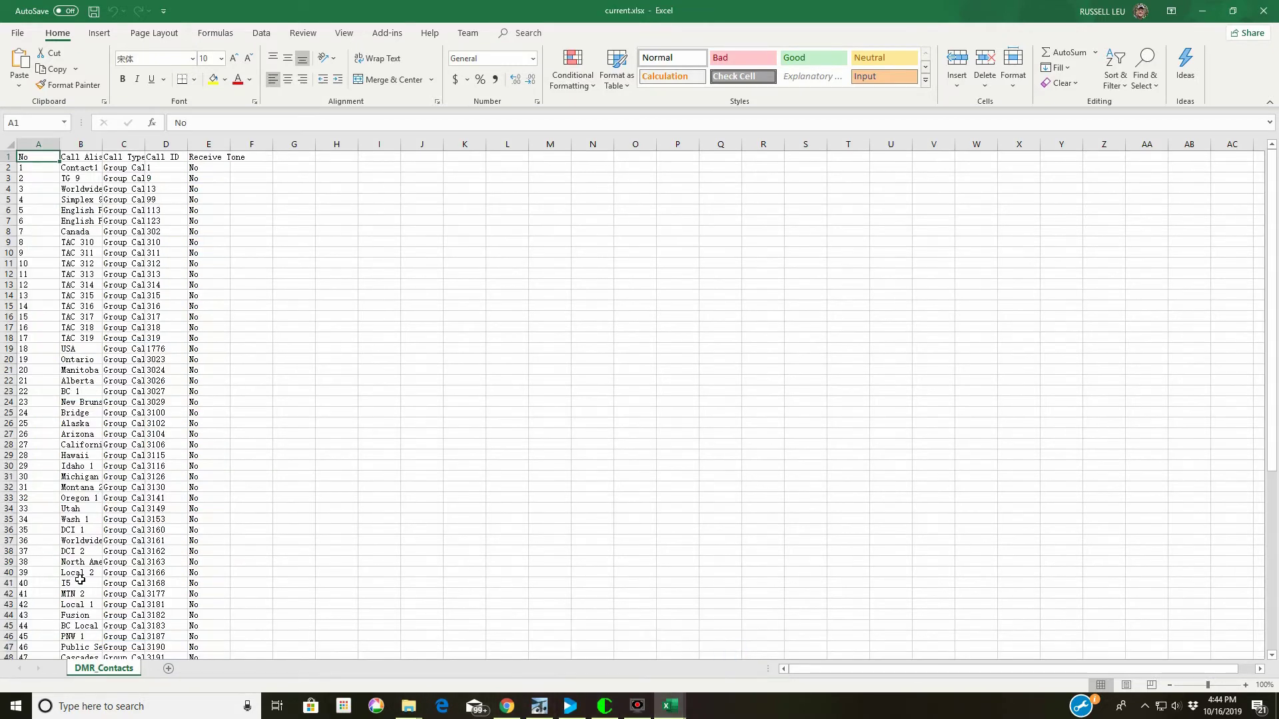
scroll(80, 579, down, 14)
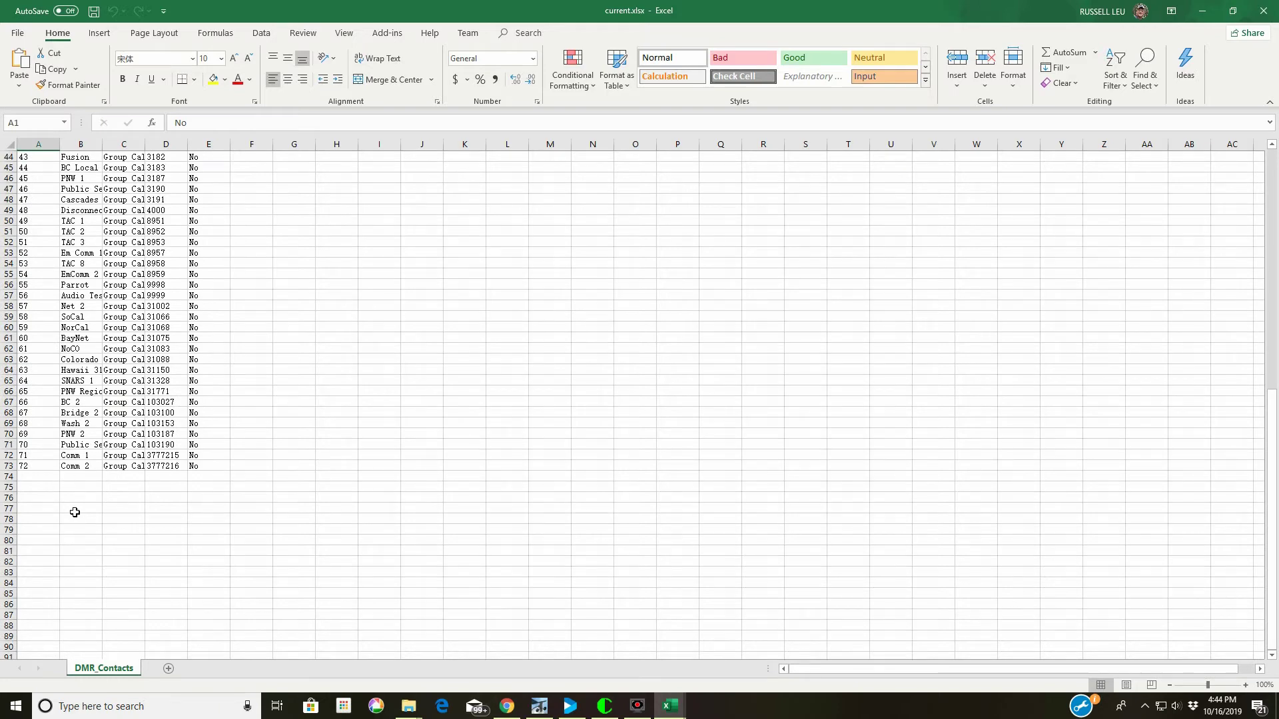
scroll(75, 512, up, 14)
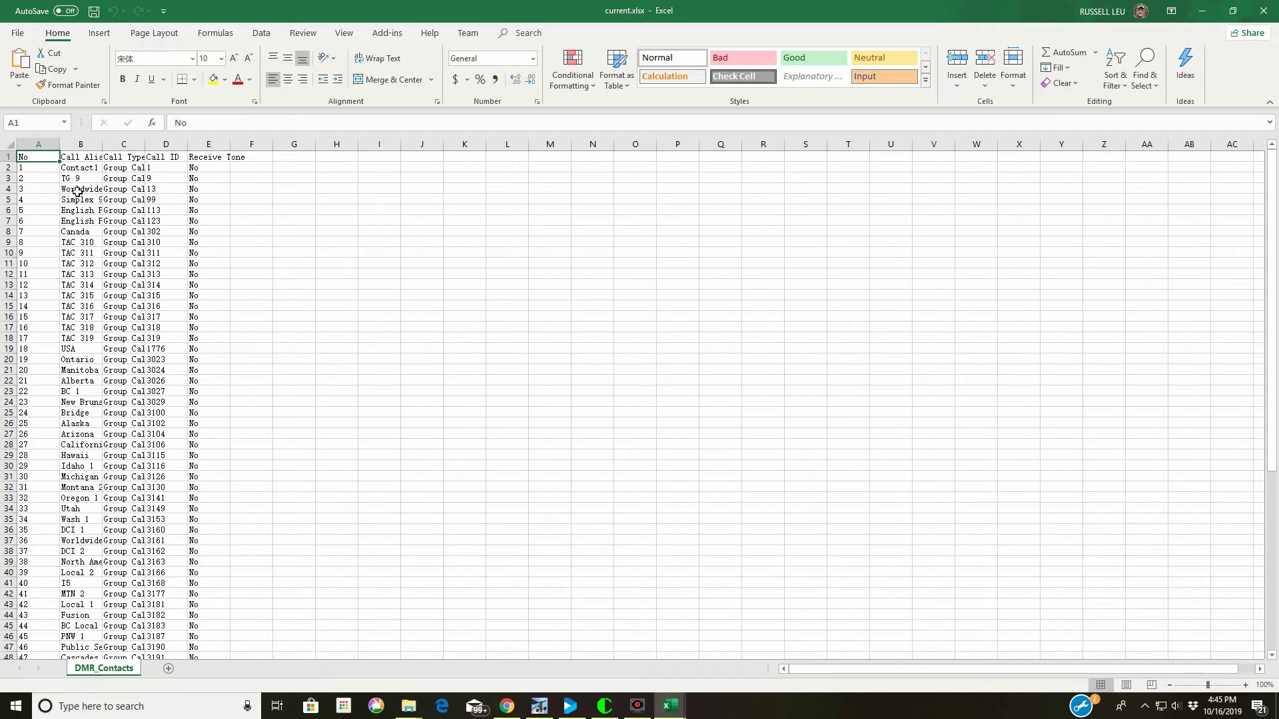
drag(102, 146, 160, 153)
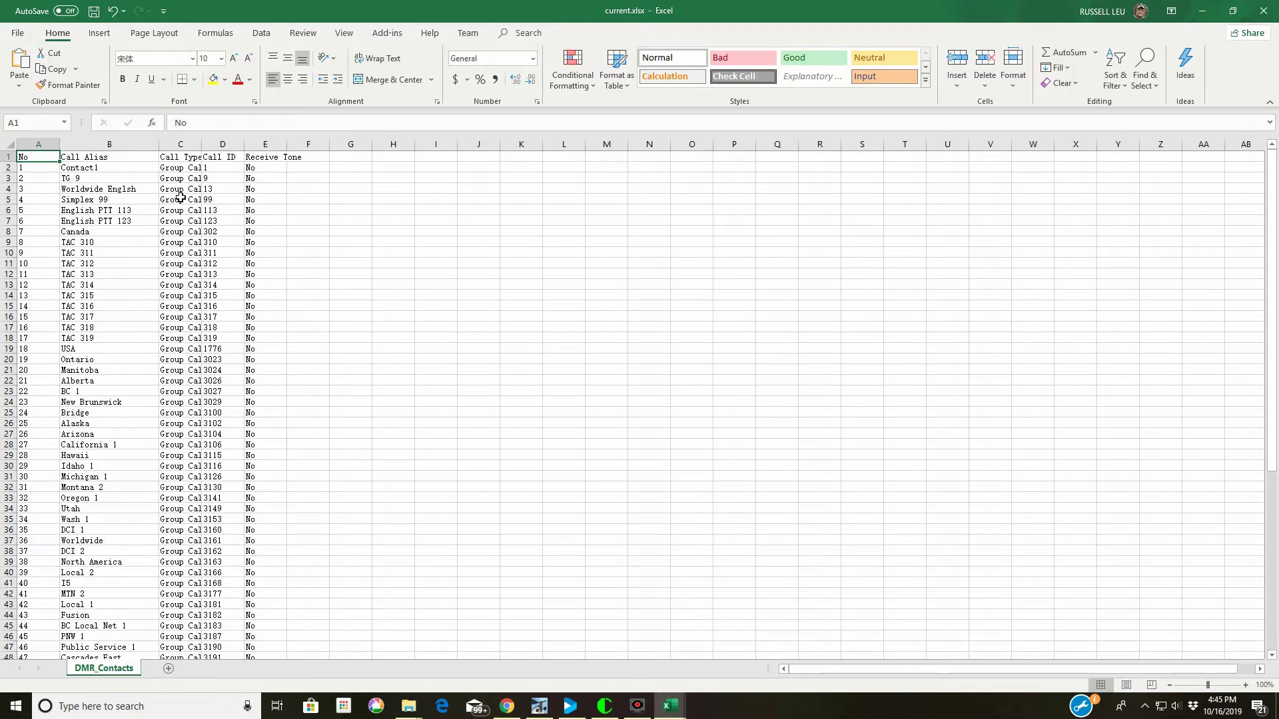
drag(201, 145, 239, 145)
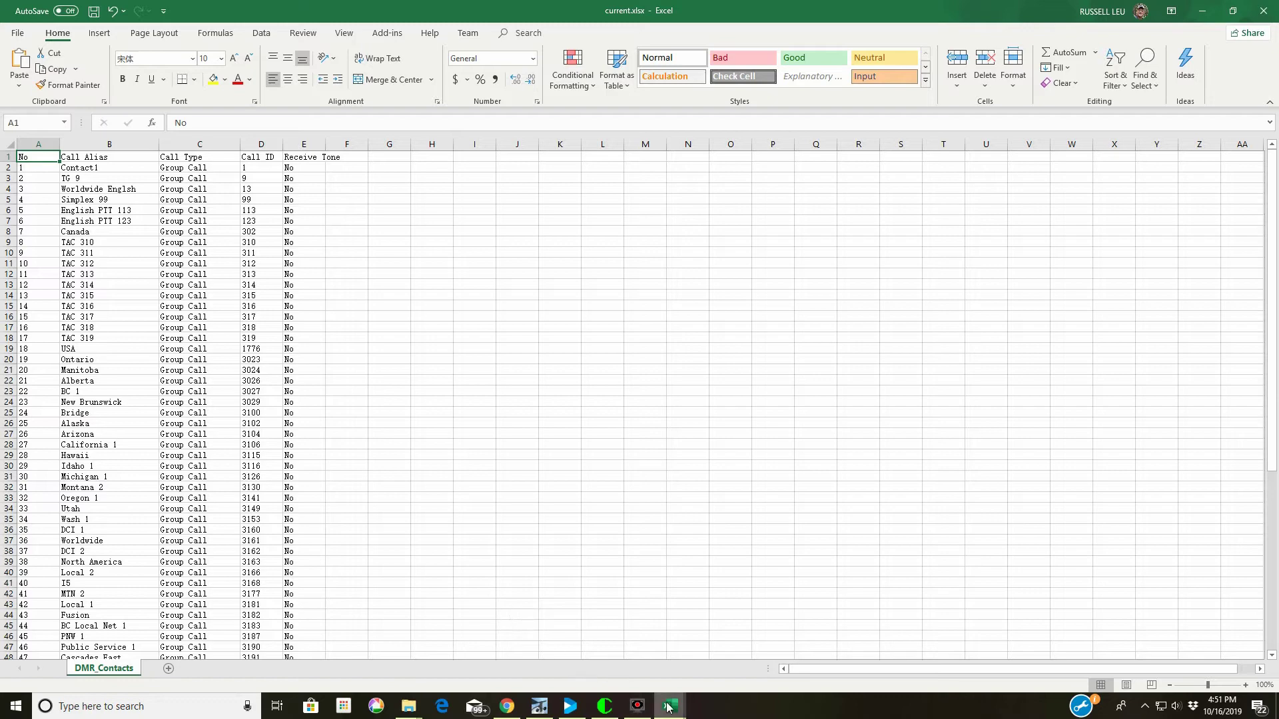
Switch to the RAW contacts CSV workbook and delete its remarks, name and city columns.
mouse_move(672, 708)
click(735, 643)
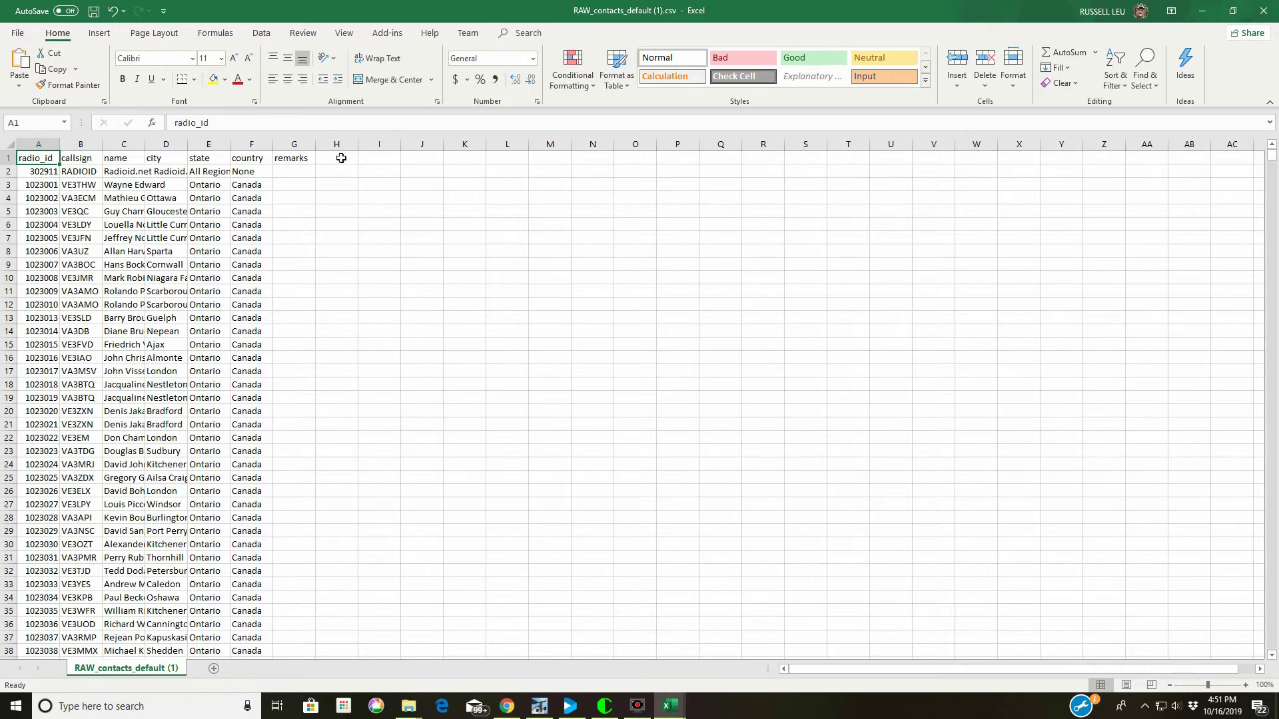
right_click(296, 143)
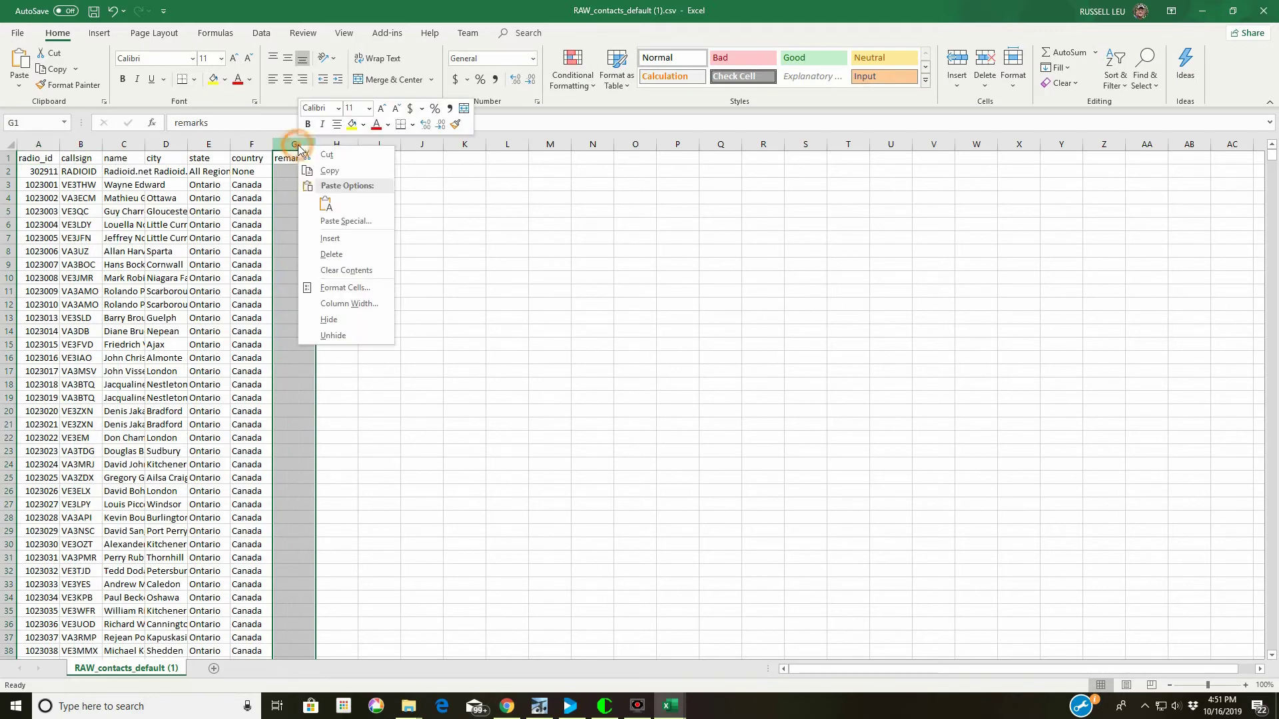
click(343, 256)
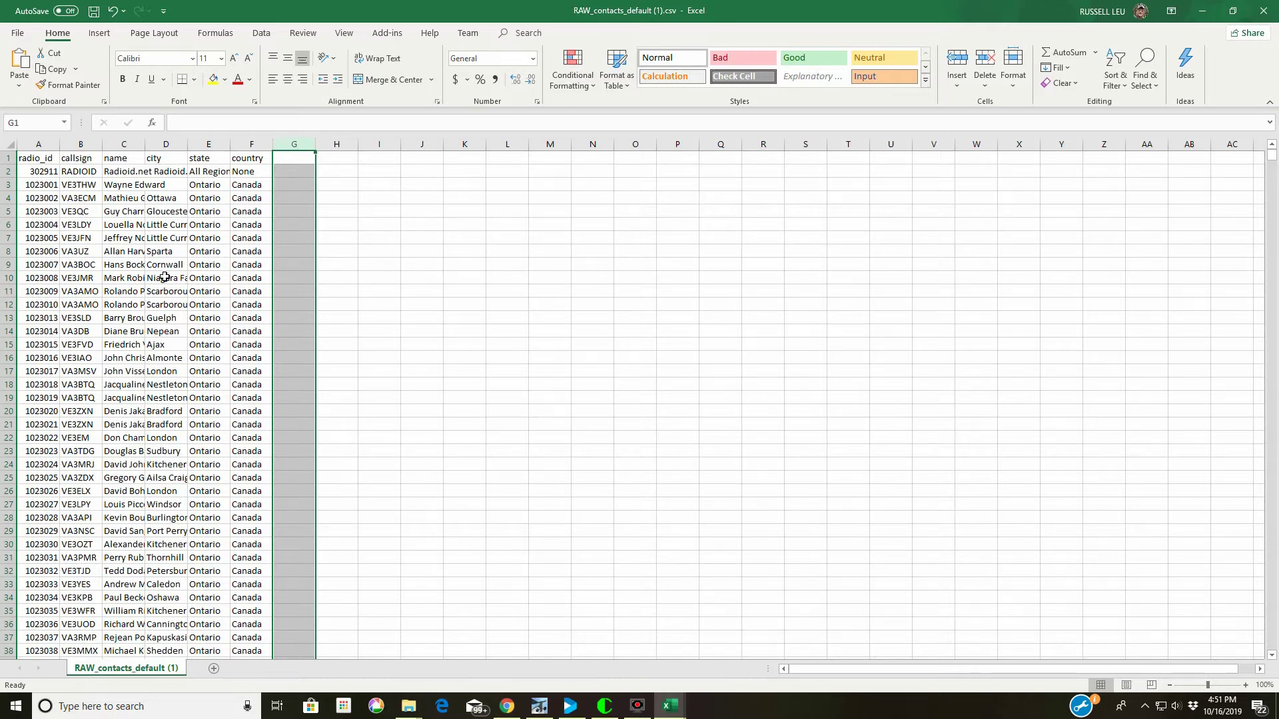
right_click(121, 143)
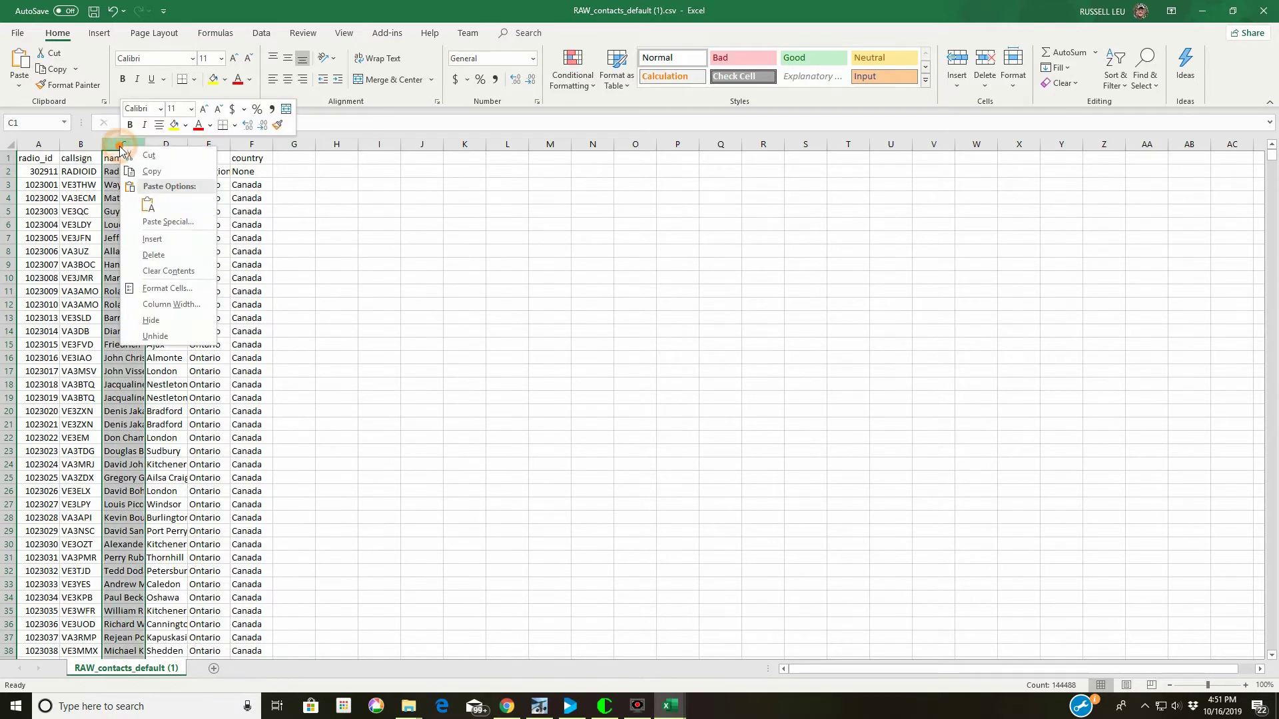
click(154, 257)
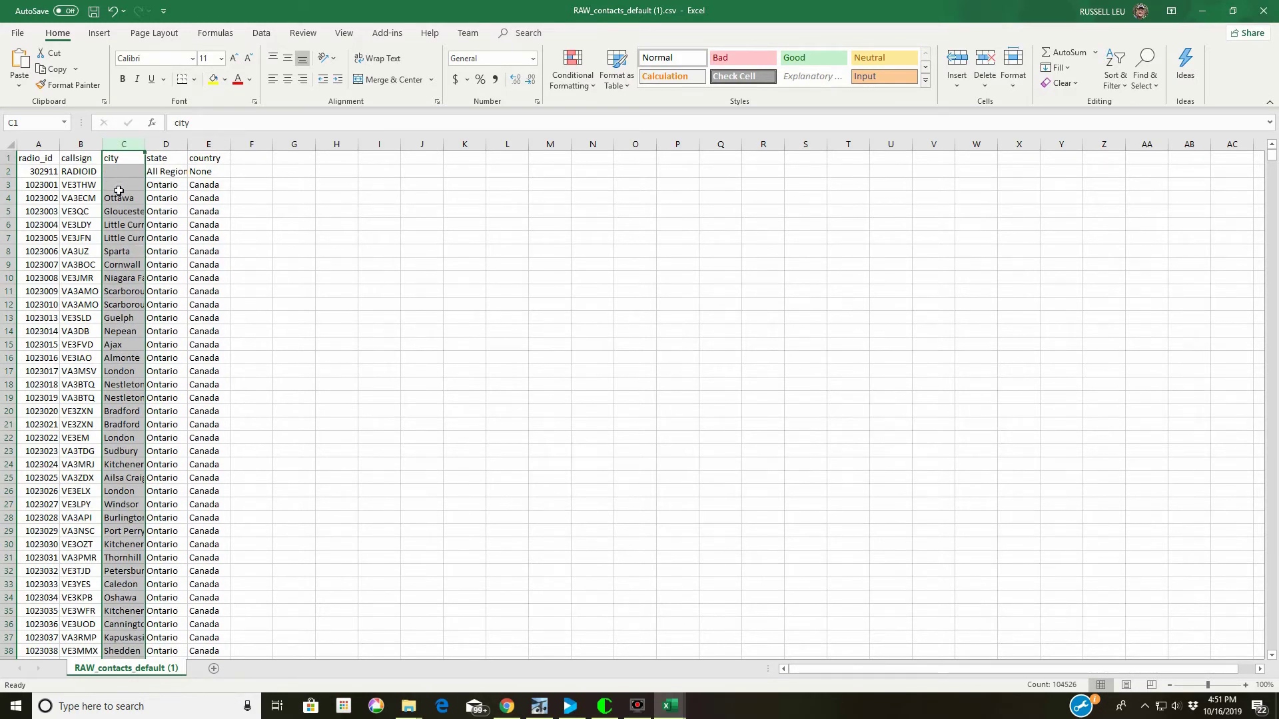
right_click(123, 144)
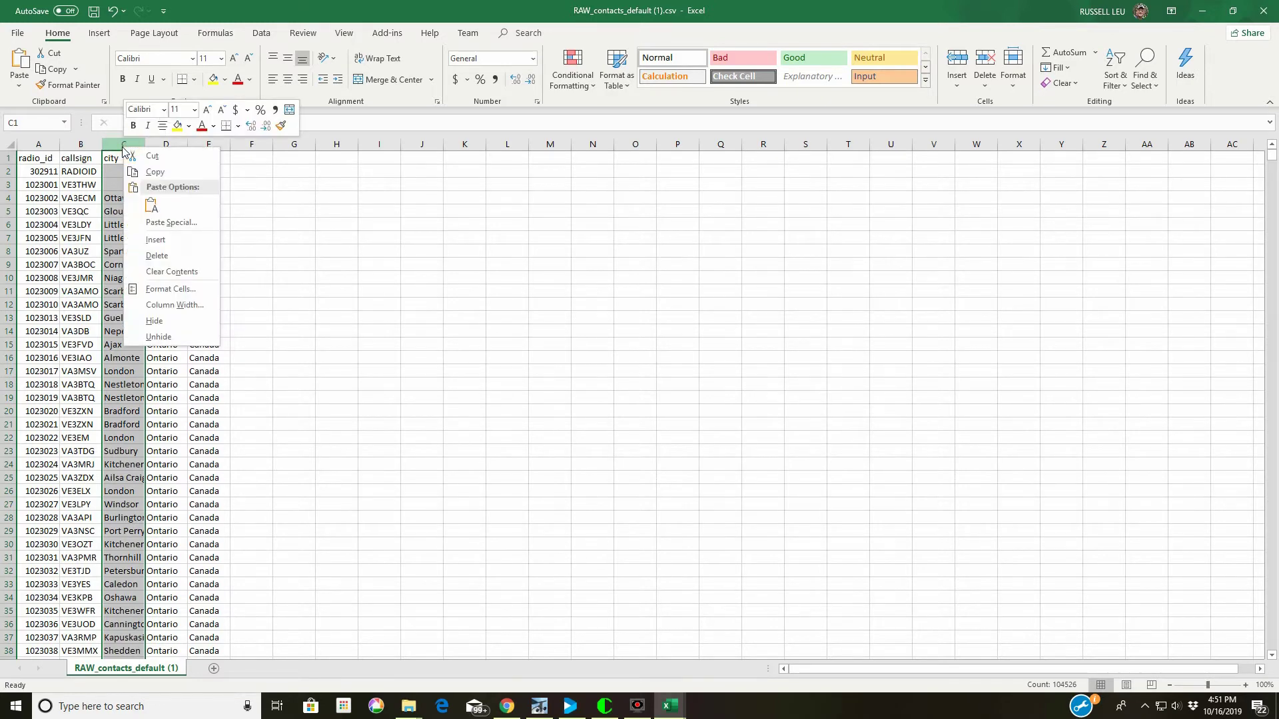
click(158, 258)
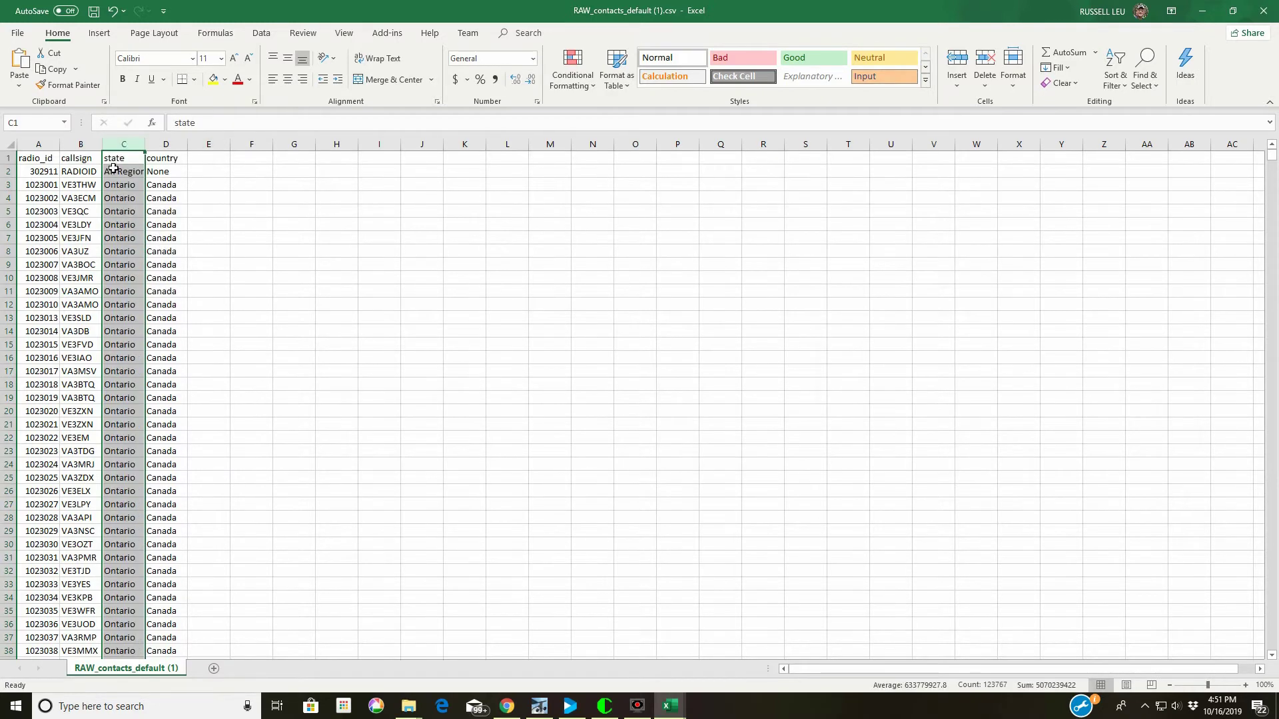
Delete the state column and turn on filtering for the radio_id, callsign and country columns.
right_click(121, 144)
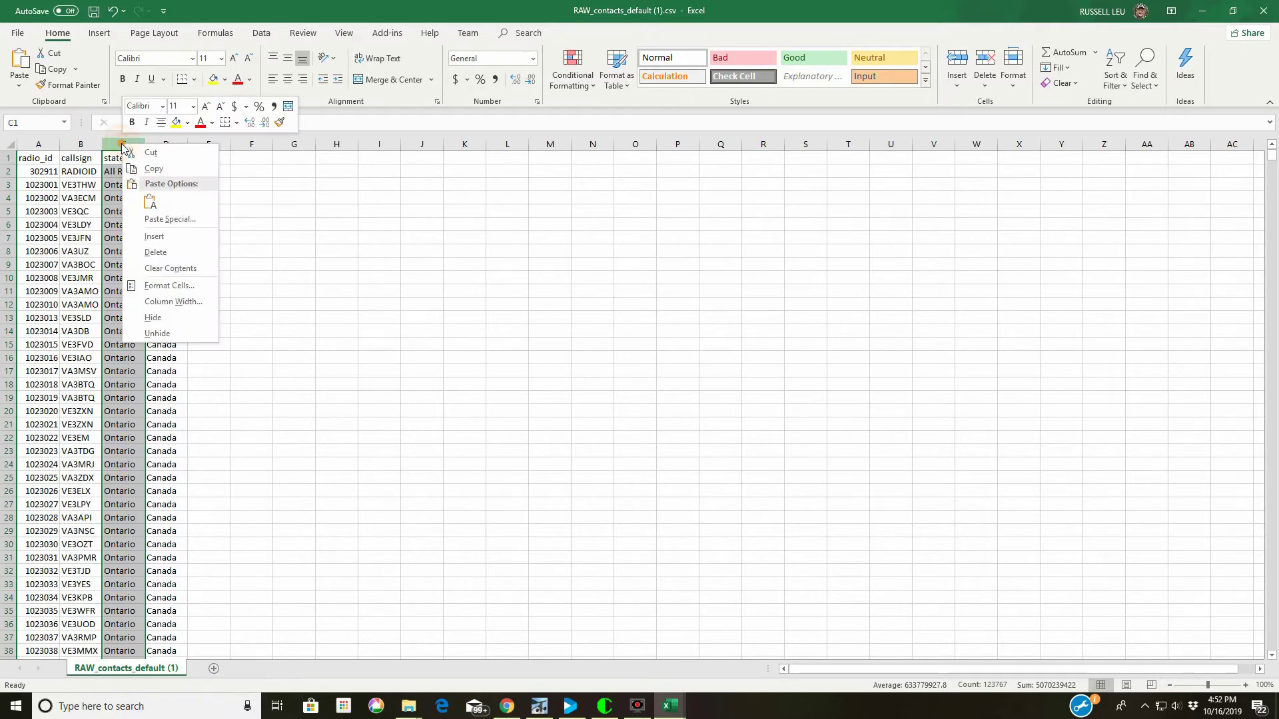
click(155, 251)
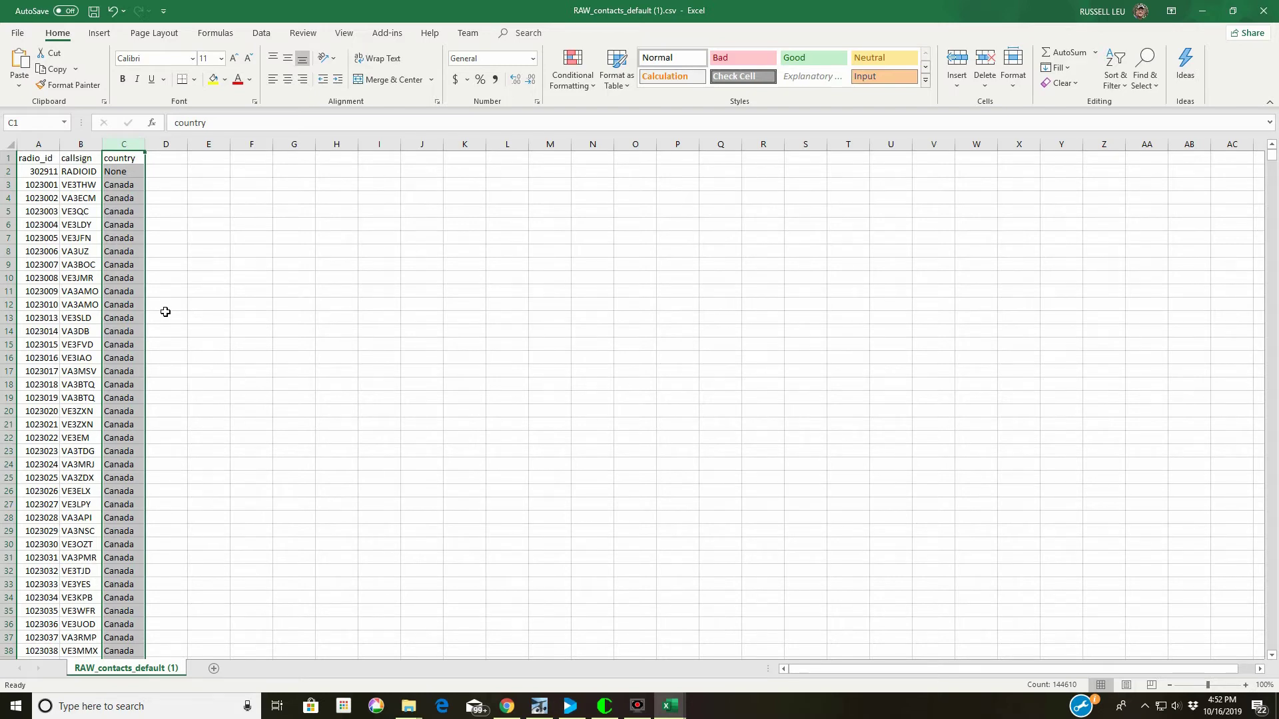
click(262, 37)
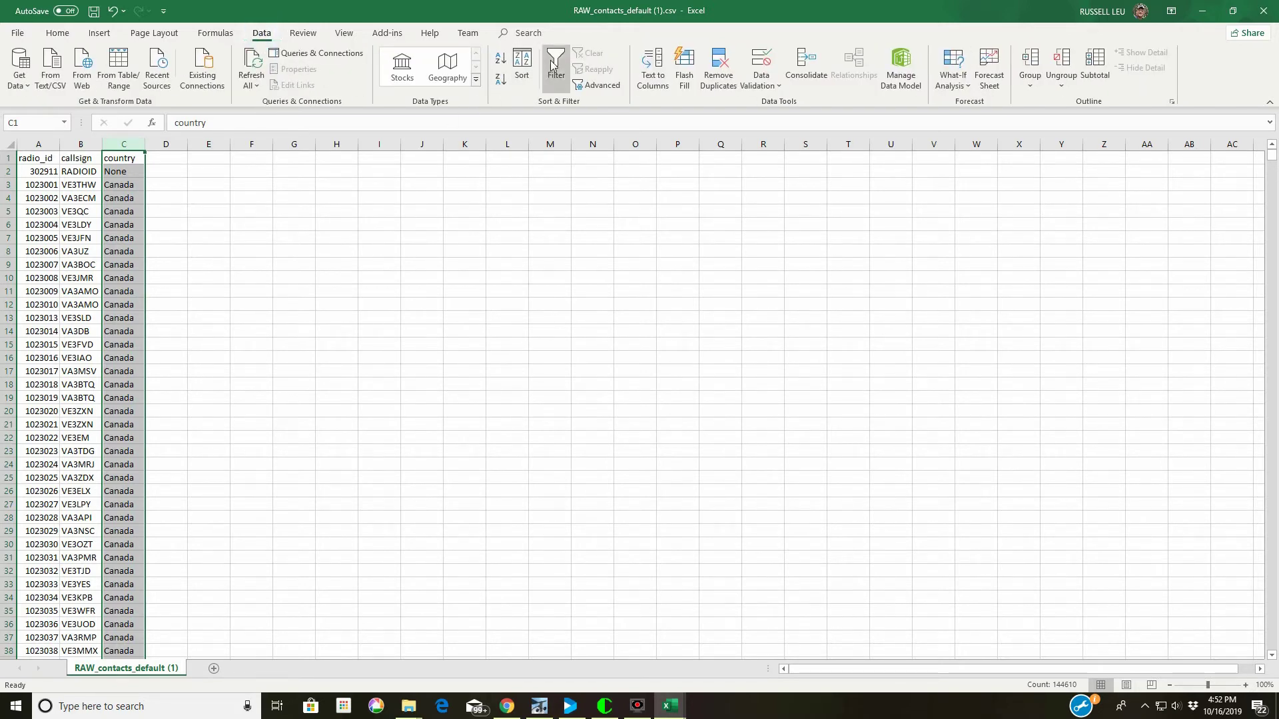
click(552, 67)
click(552, 67)
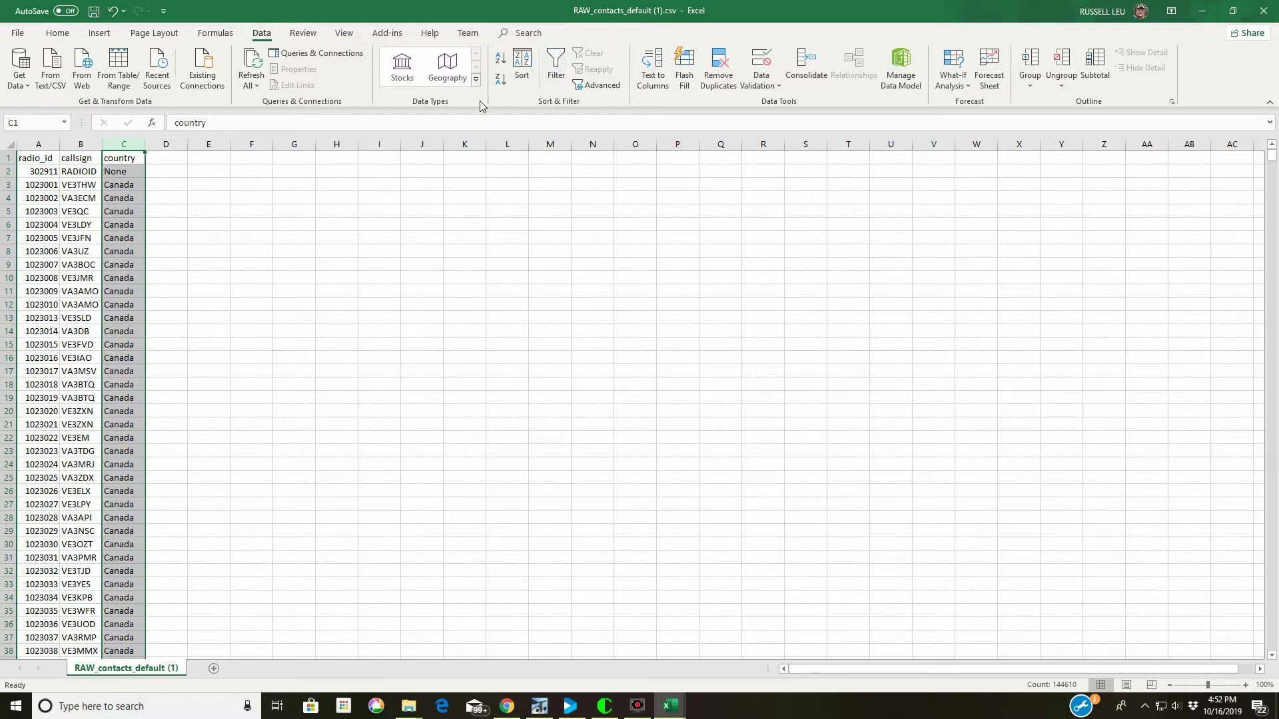
click(10, 144)
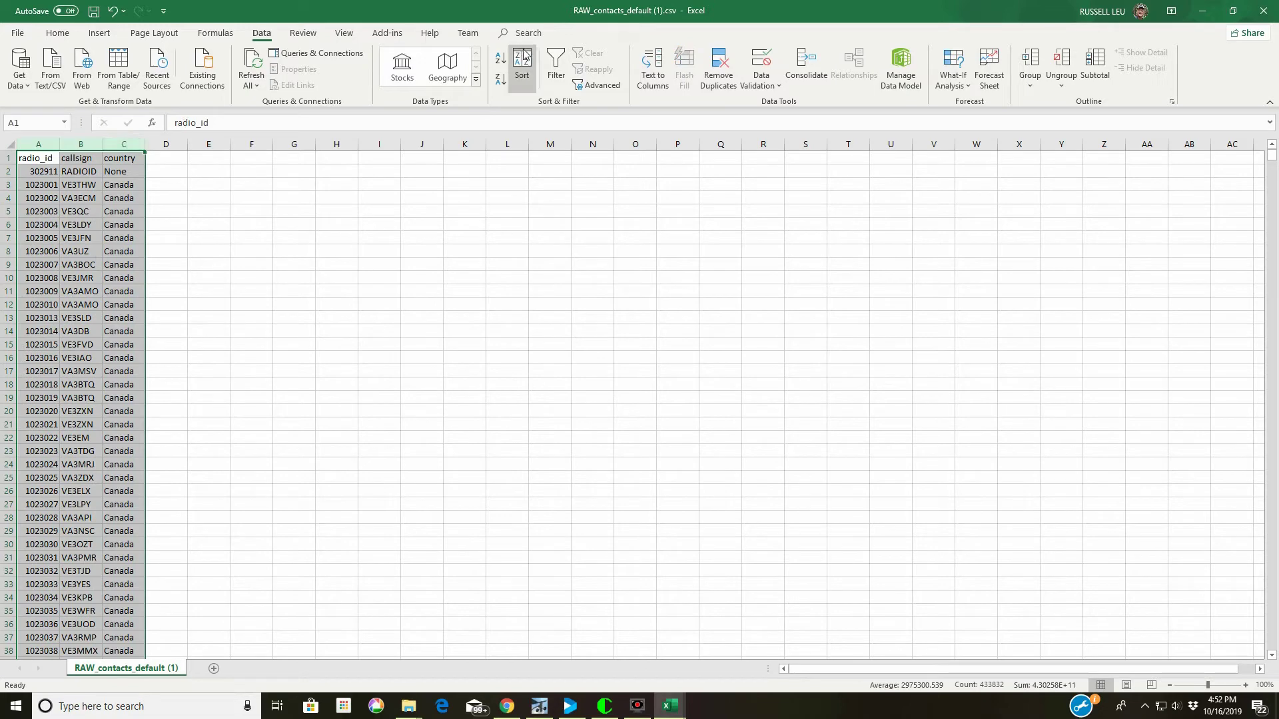
click(556, 66)
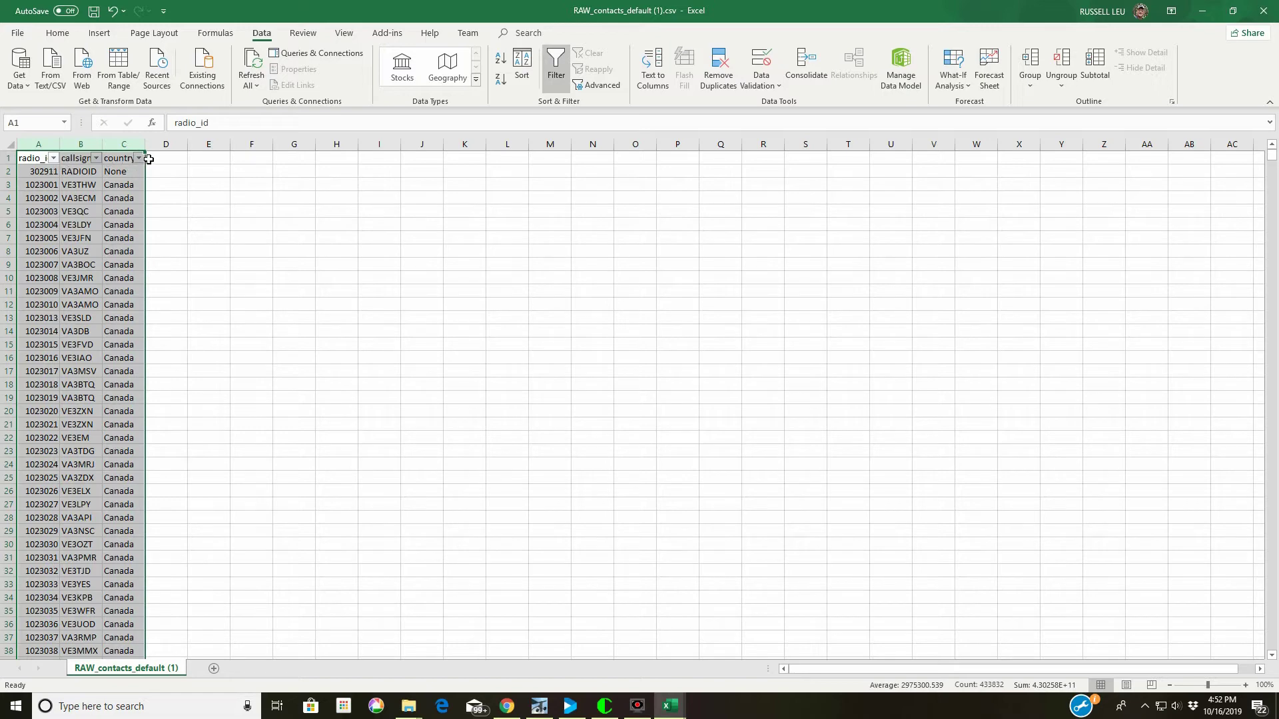
Deselect every country in the country column's filter and select Canada.
click(139, 159)
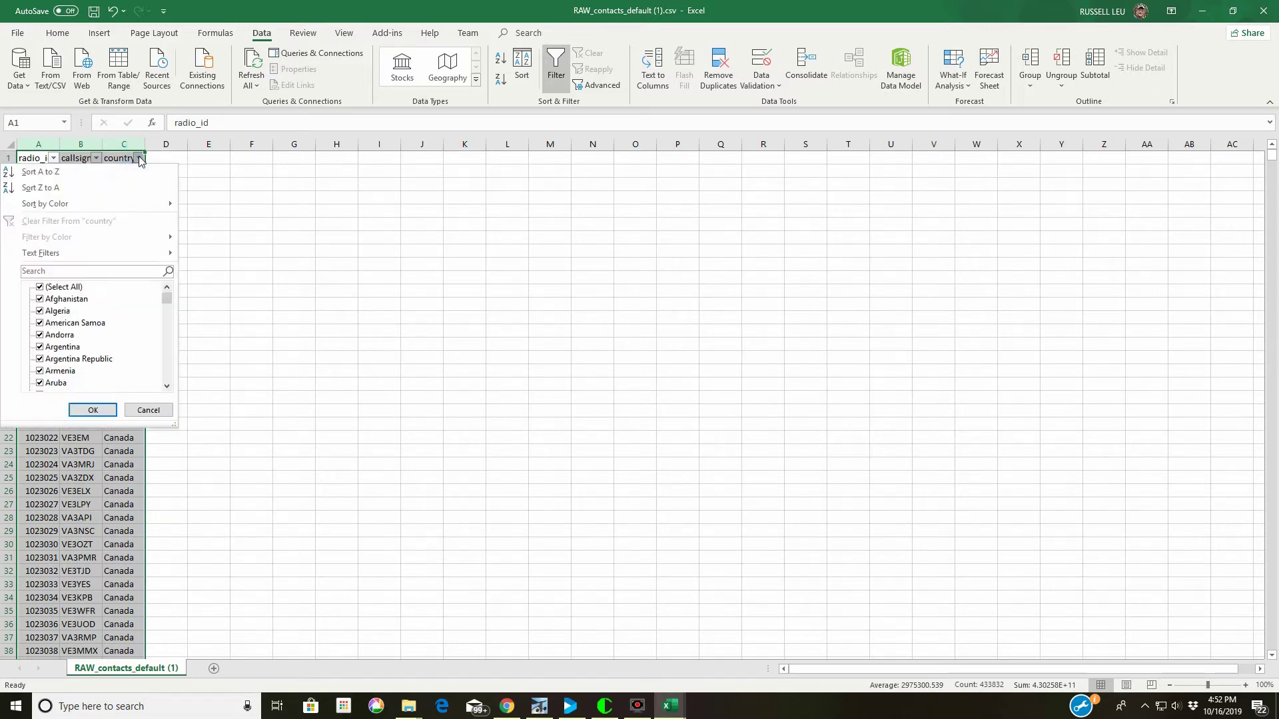
click(40, 287)
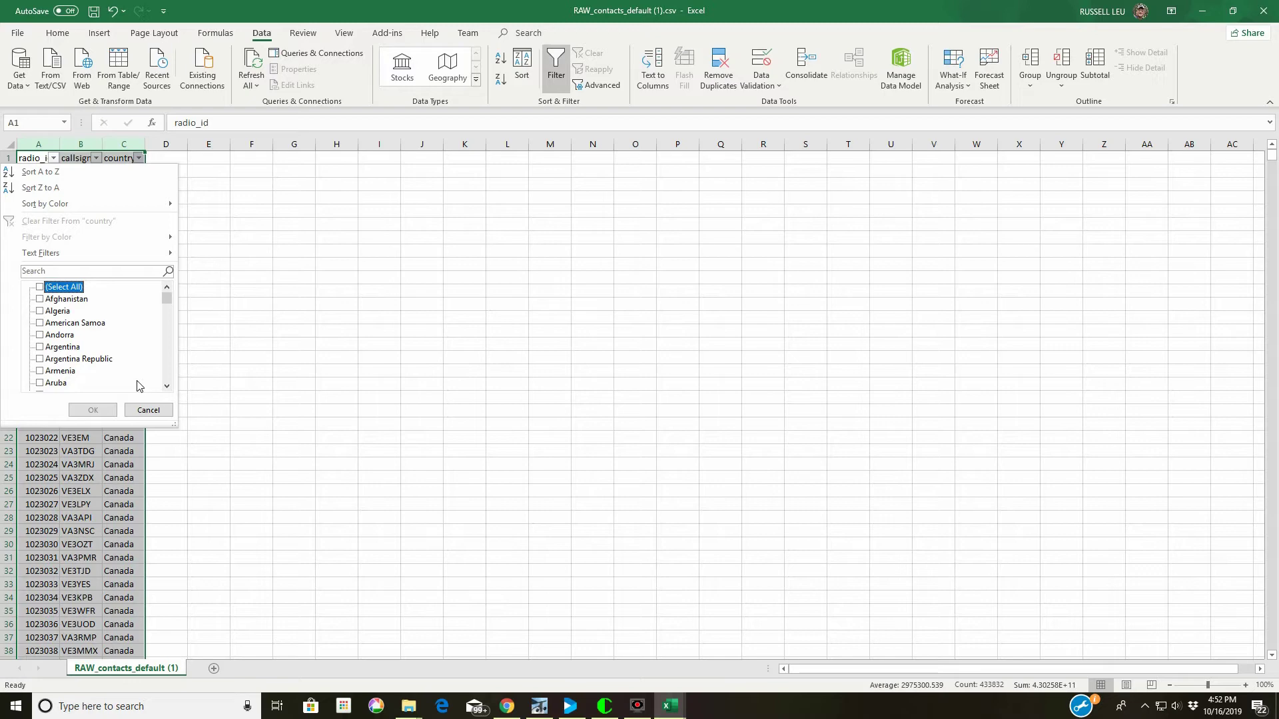
click(167, 373)
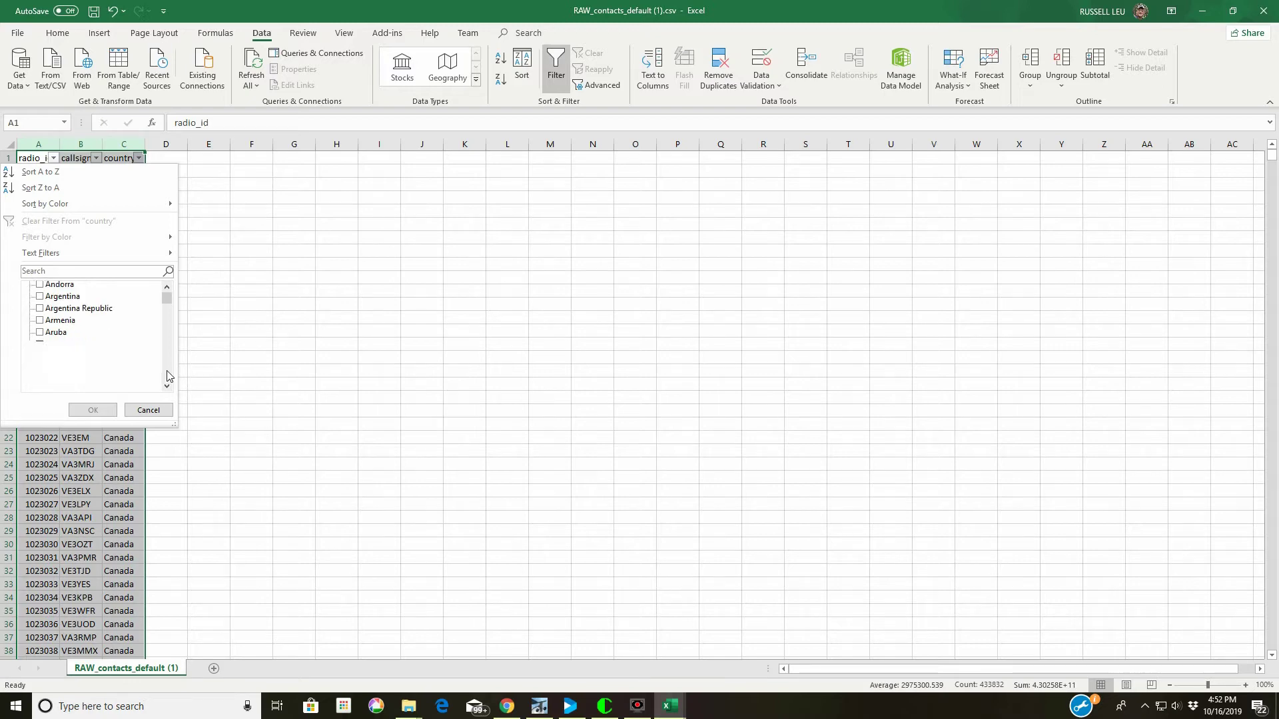
click(167, 374)
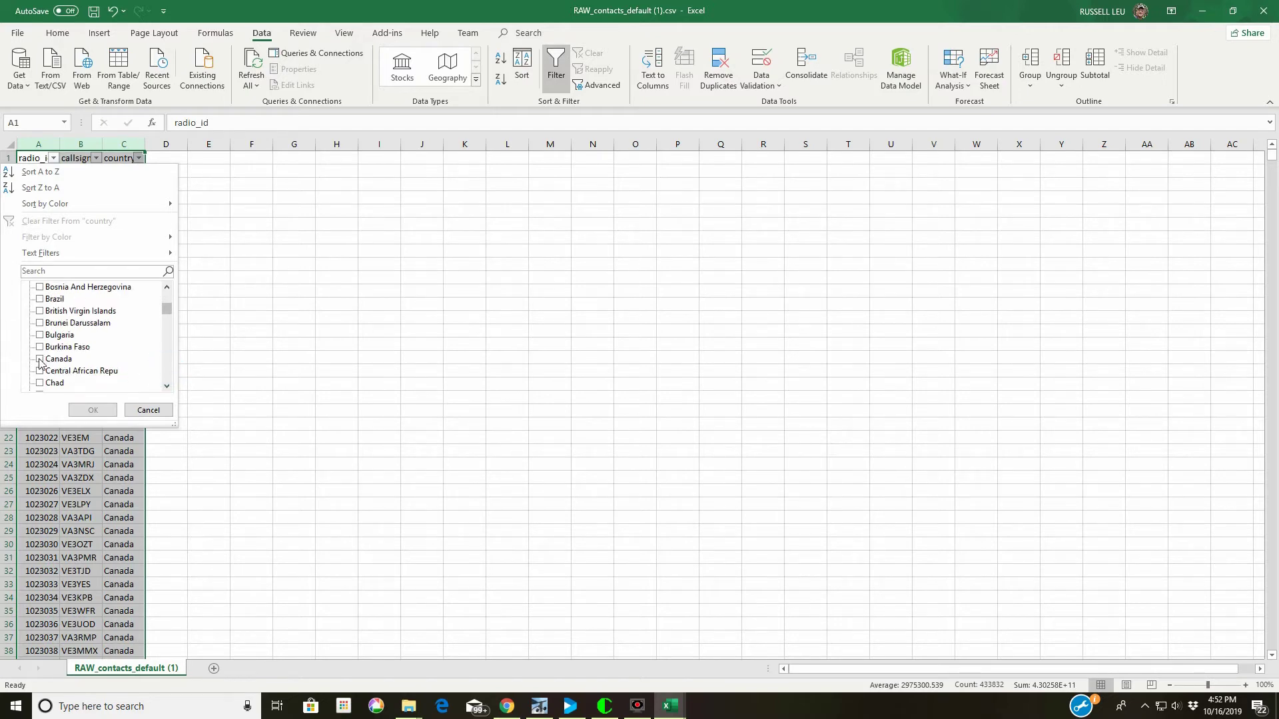
click(41, 359)
Add Mexico to the countries selected in the country filter.
click(171, 368)
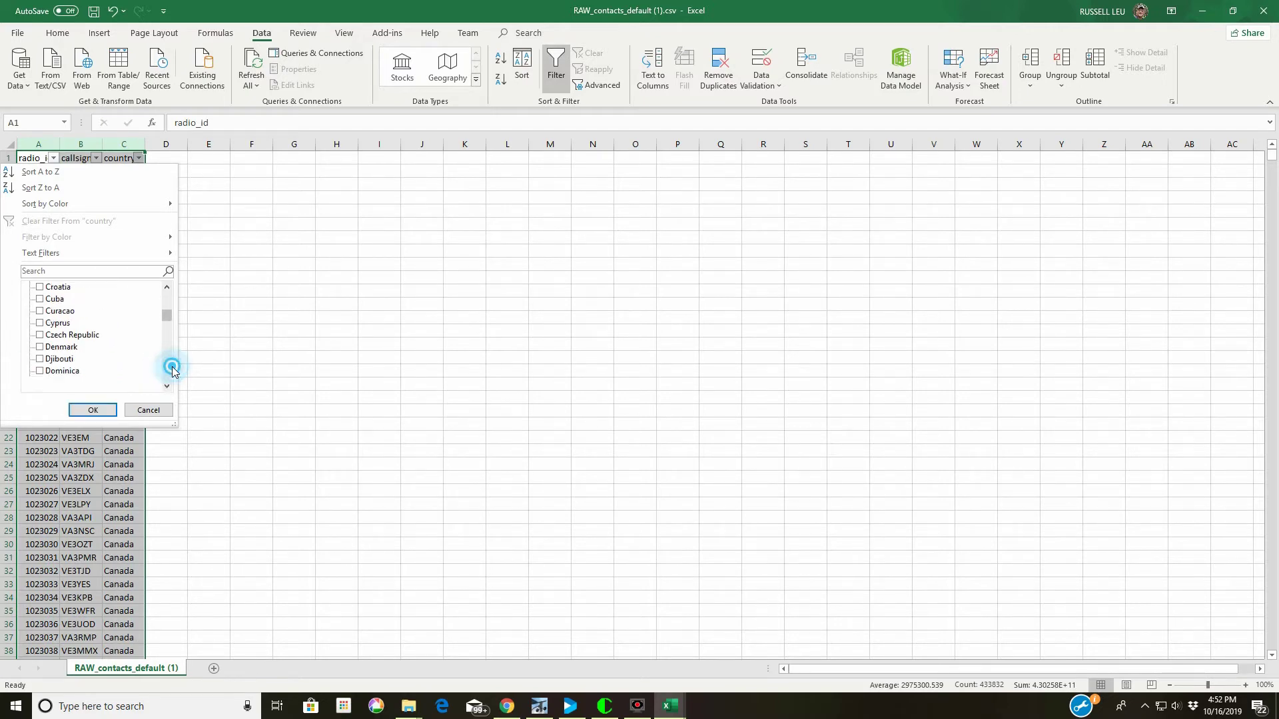
click(171, 368)
click(171, 368)
click(171, 368)
click(172, 368)
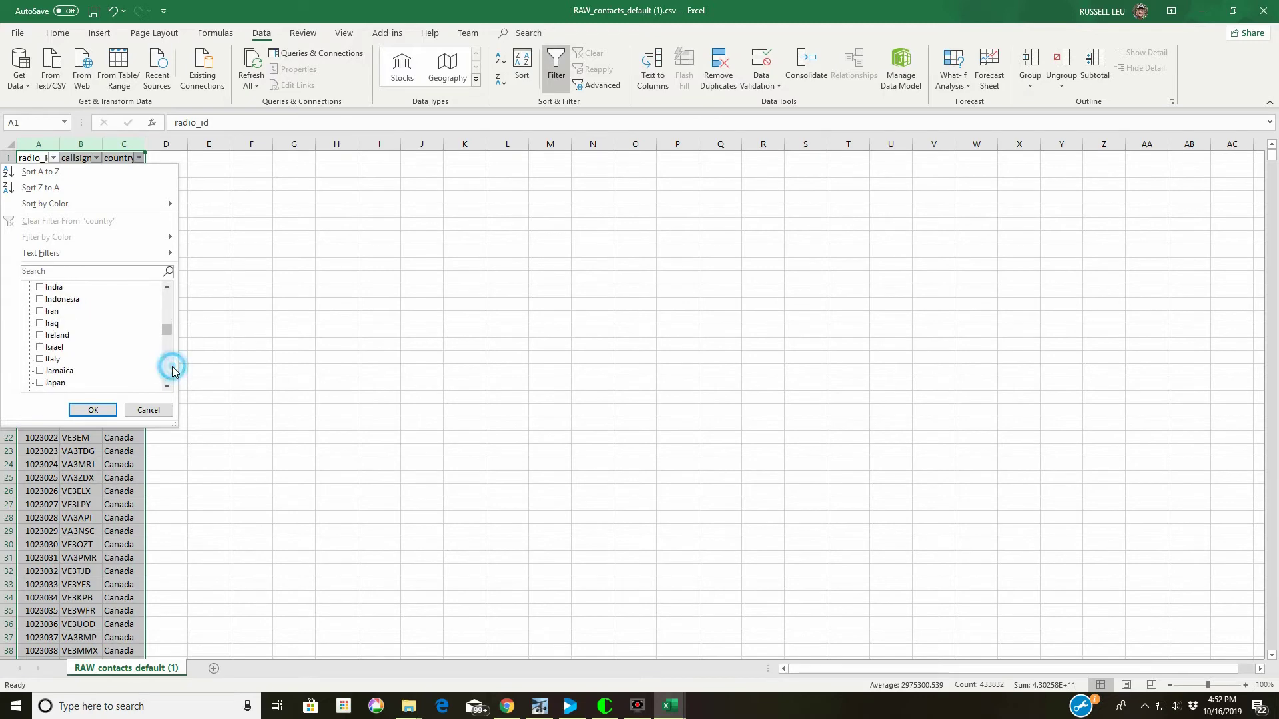
click(172, 368)
click(171, 368)
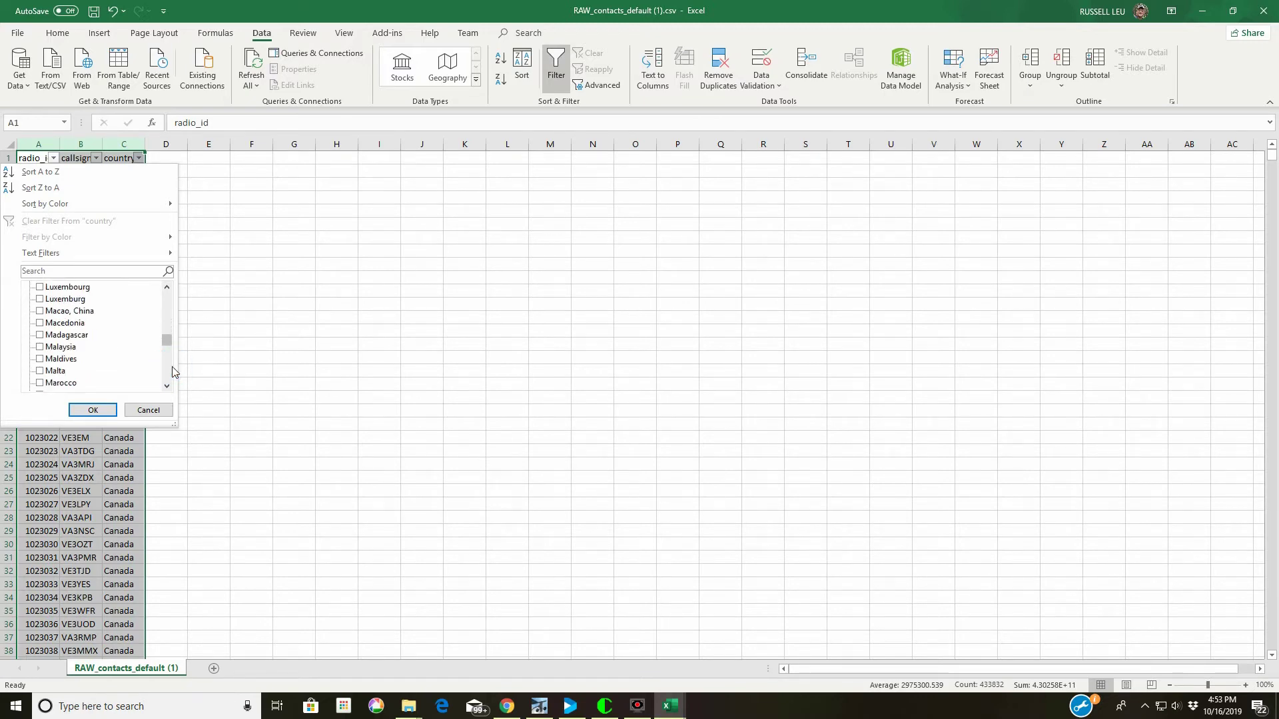
click(173, 371)
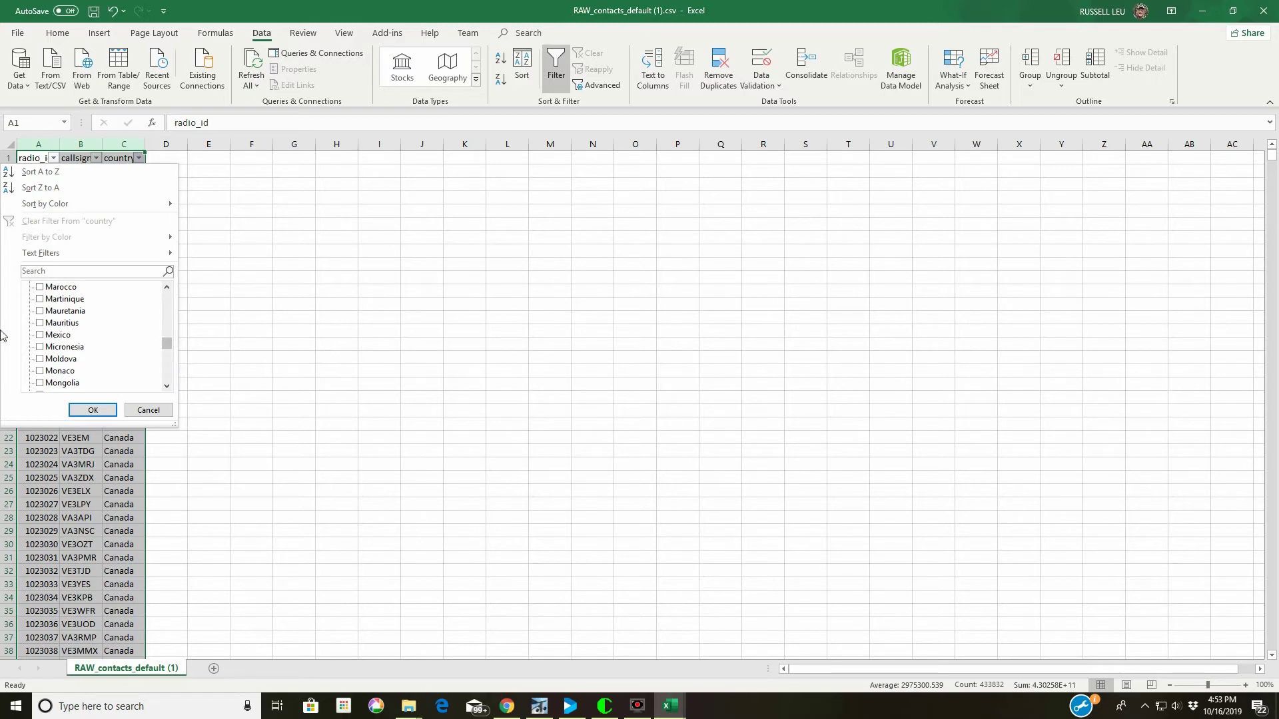
click(41, 335)
Add United States to the country filter's selection and apply the filter to the contact list.
click(171, 375)
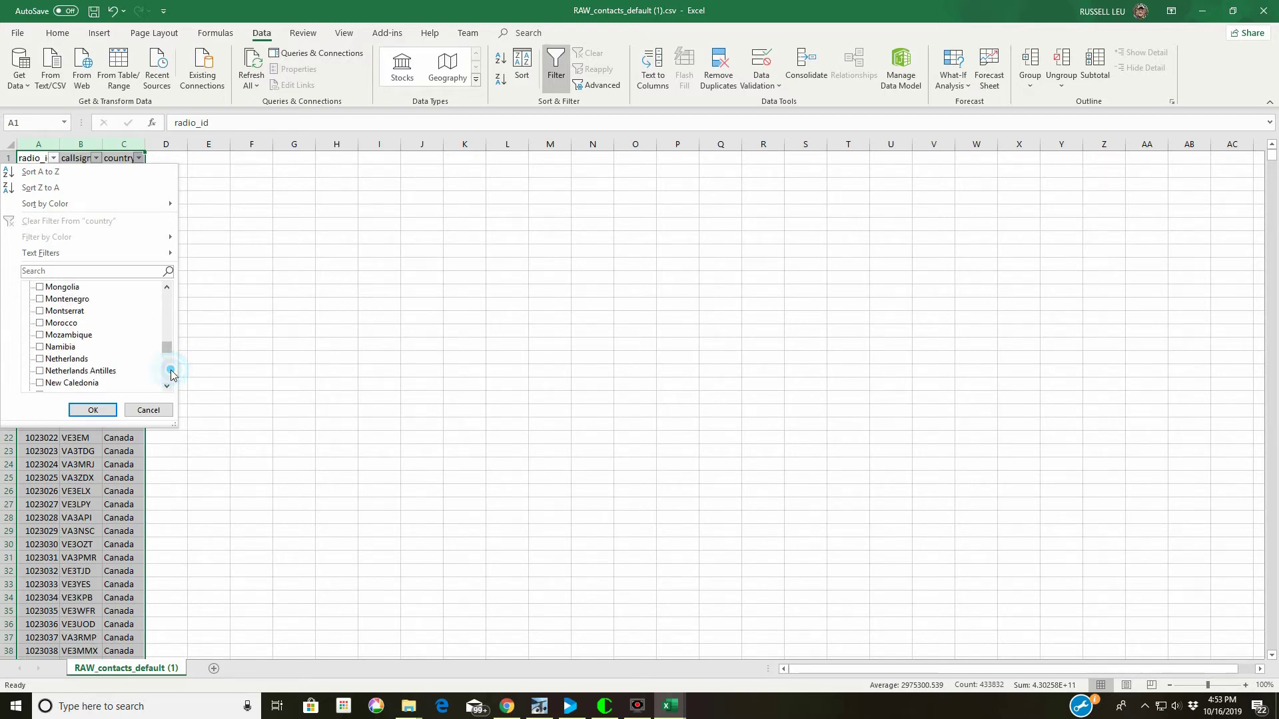
click(170, 376)
click(169, 375)
click(168, 376)
click(168, 376)
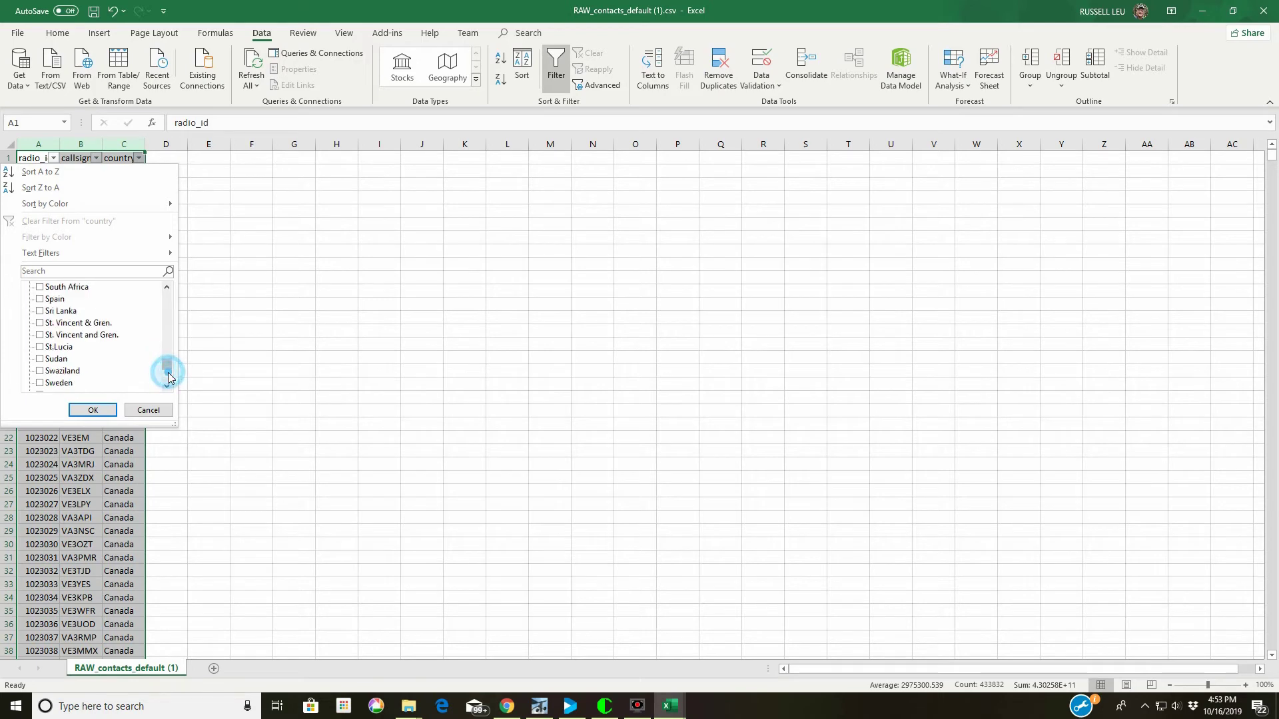
click(168, 377)
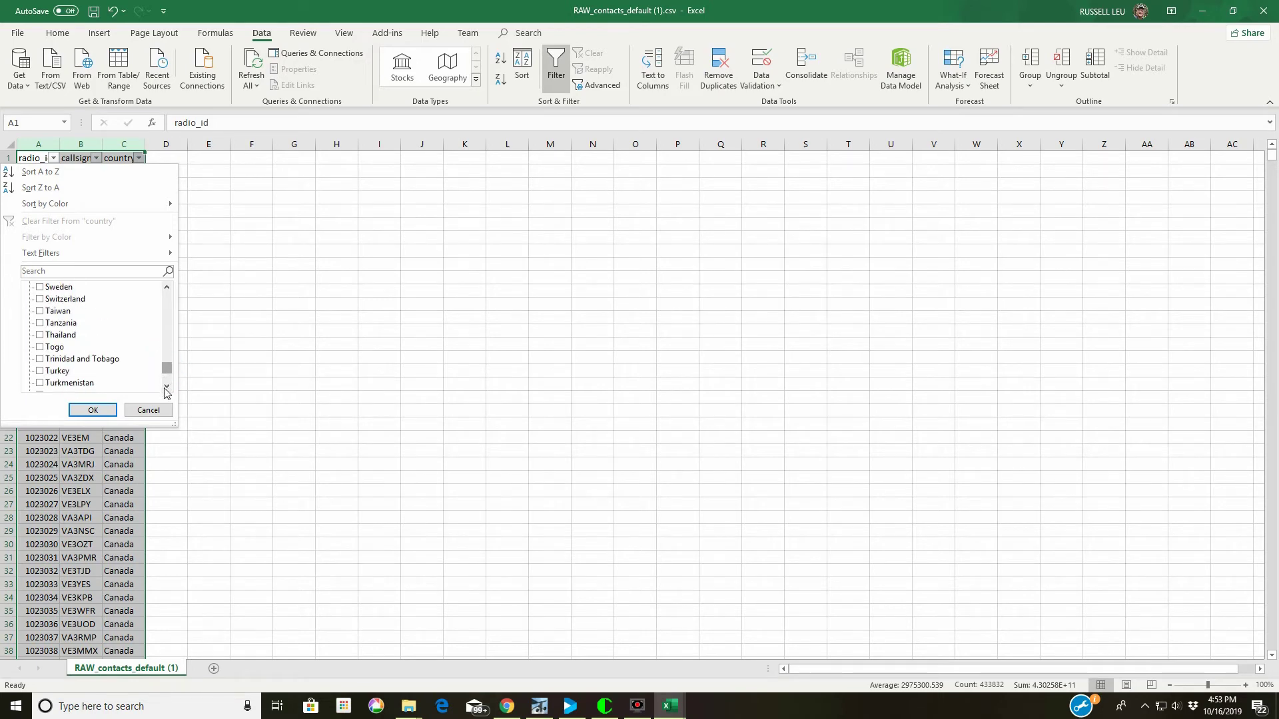
click(165, 387)
click(166, 388)
click(165, 387)
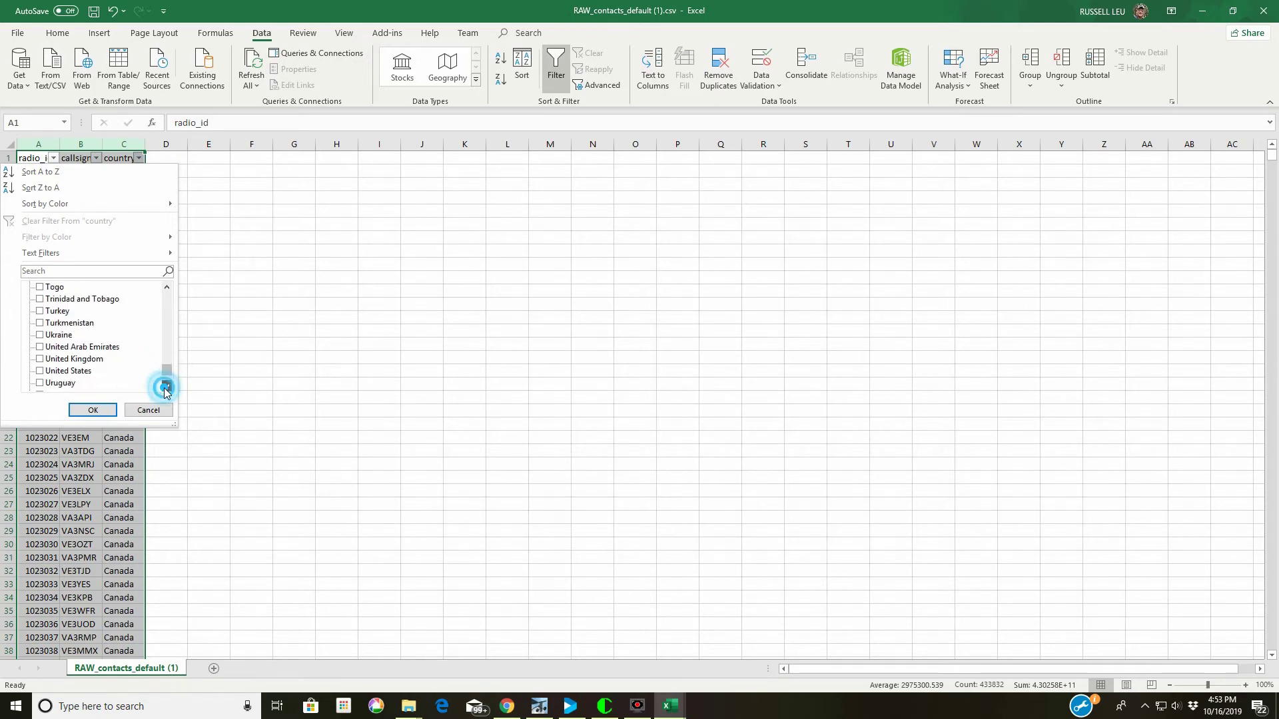
click(40, 371)
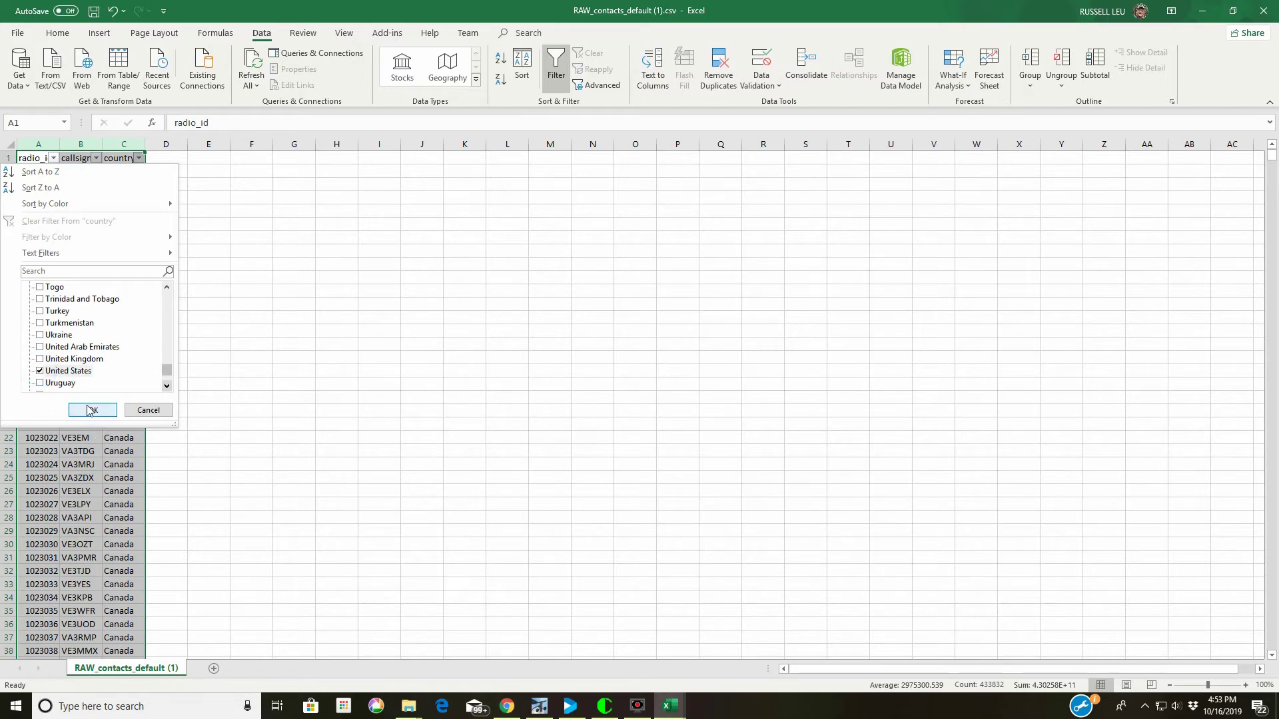
click(93, 410)
click(117, 457)
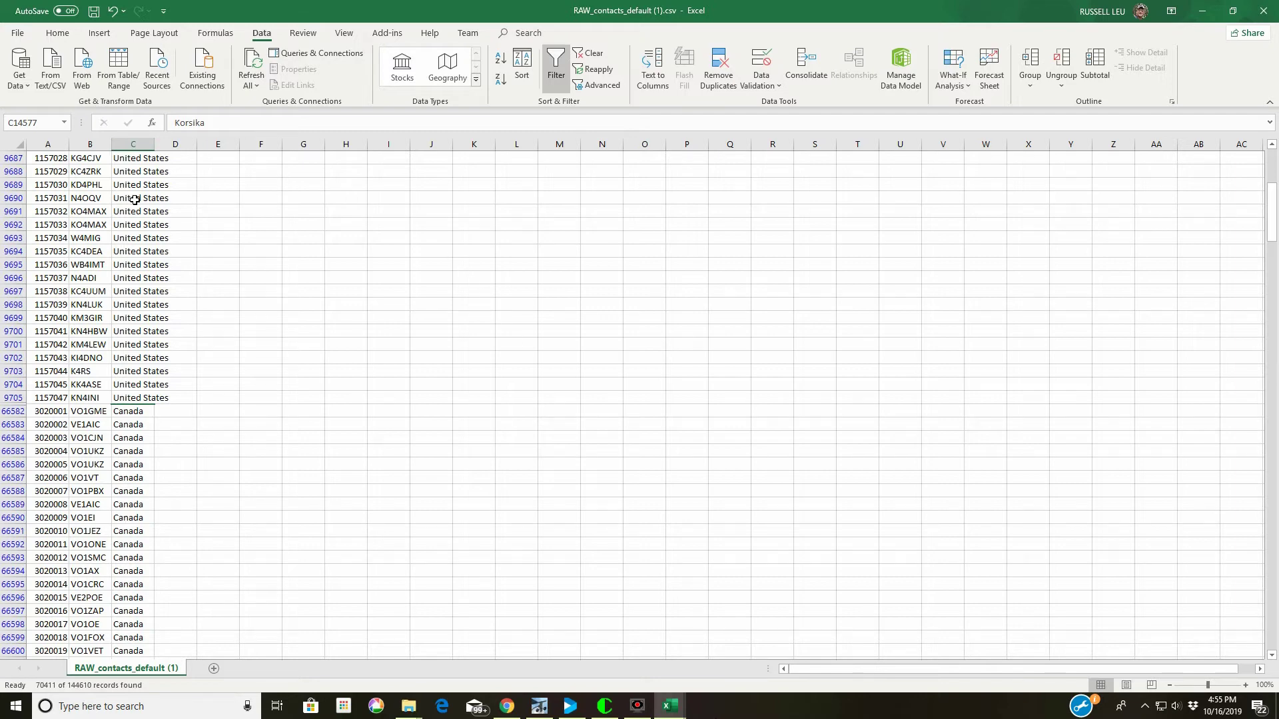
Create a blank workbook and save it on the Desktop as new.xlsx, overwriting the existing file.
click(19, 33)
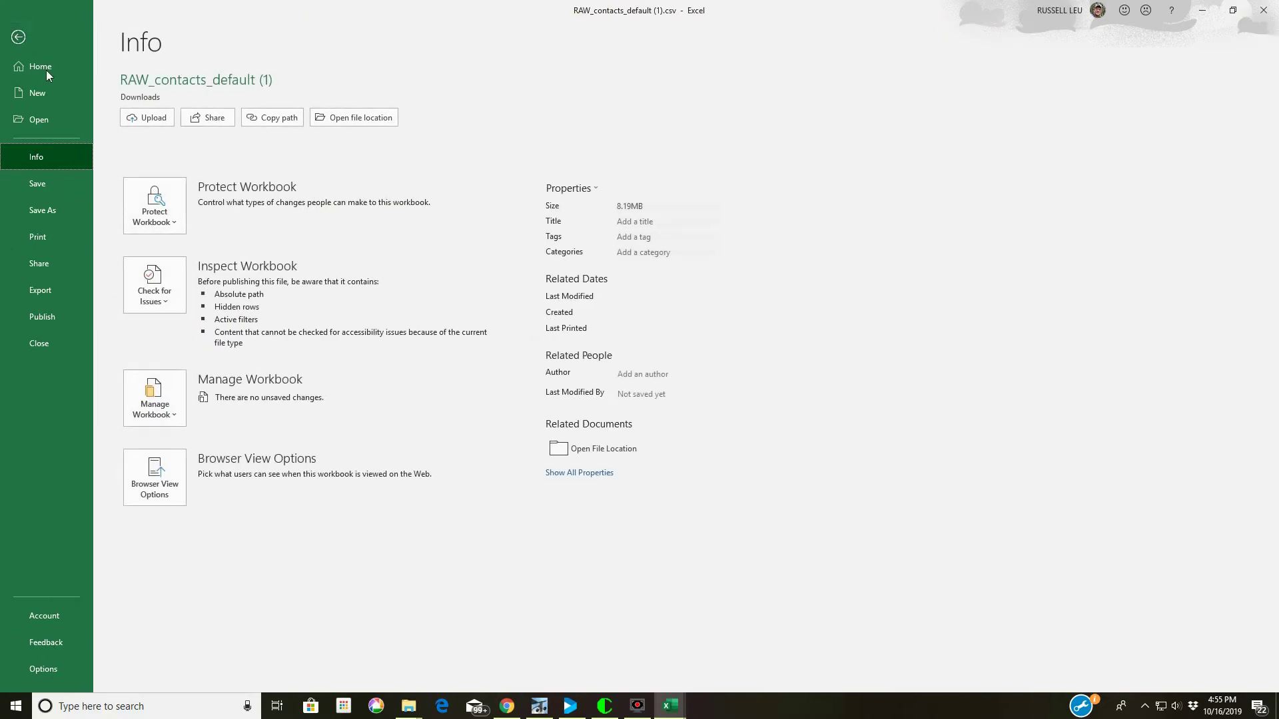
click(31, 94)
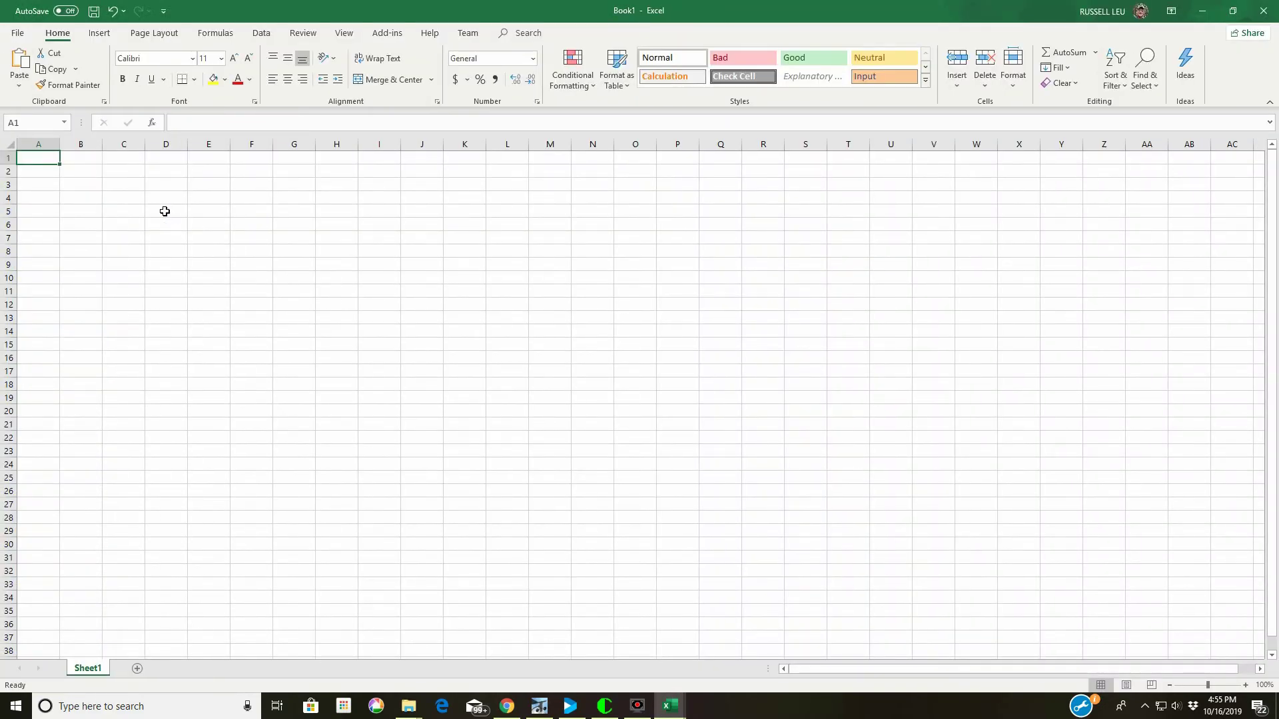
click(16, 34)
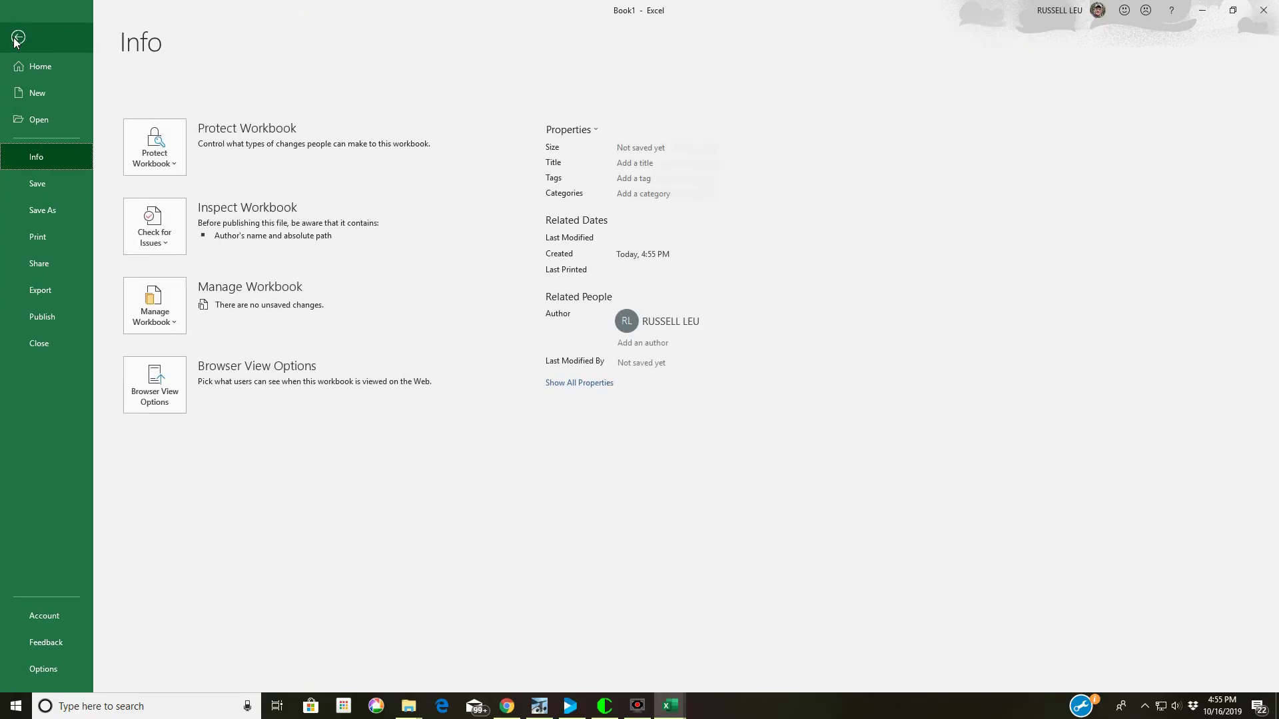
click(42, 210)
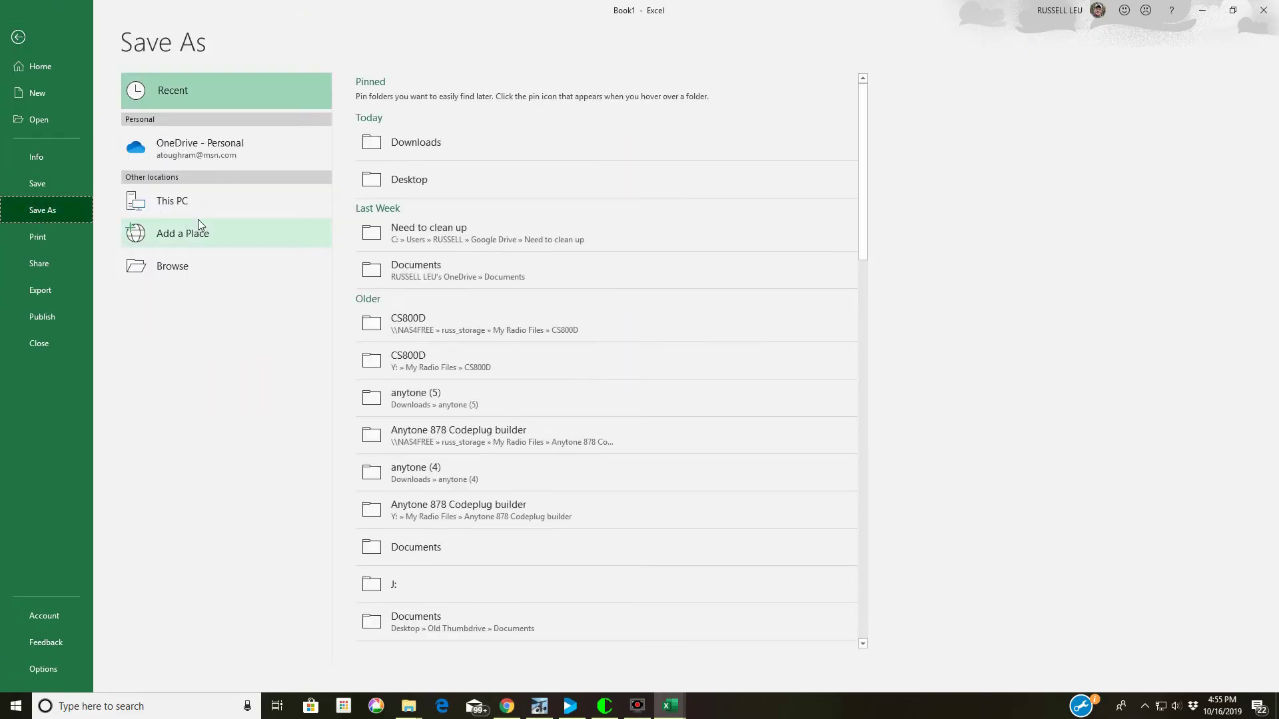
click(411, 181)
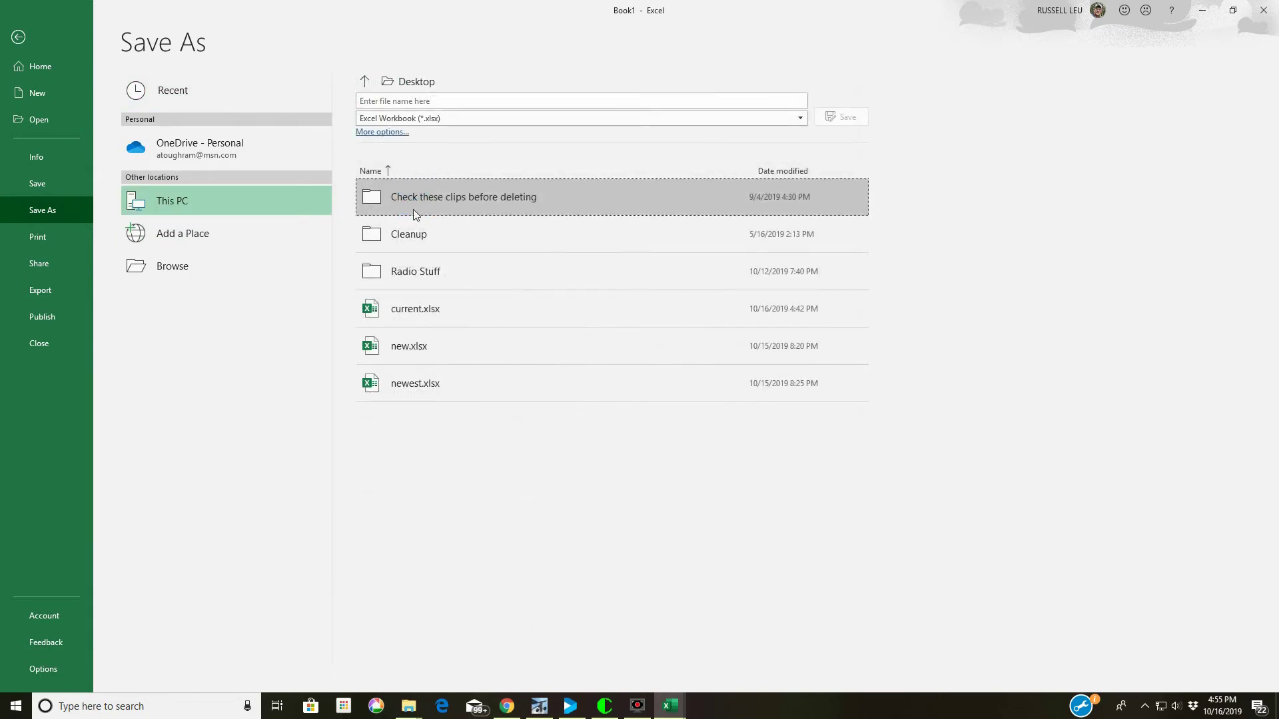
click(401, 346)
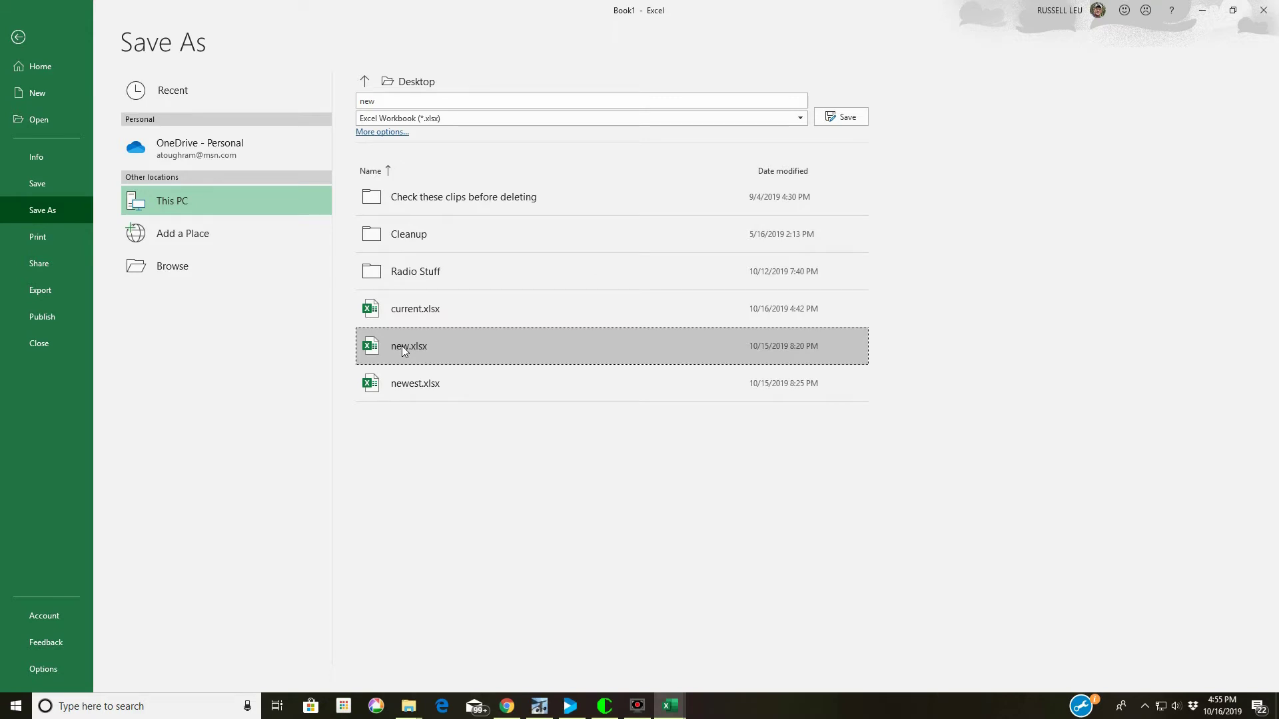
click(854, 114)
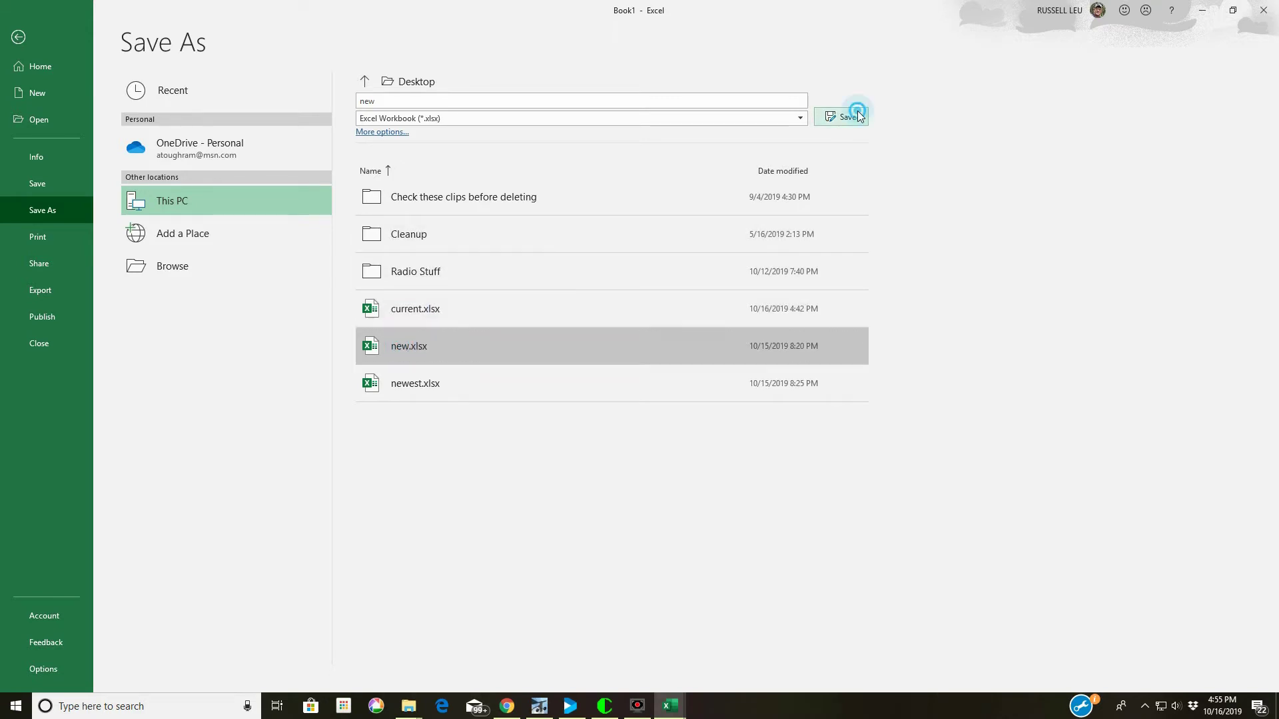
click(651, 400)
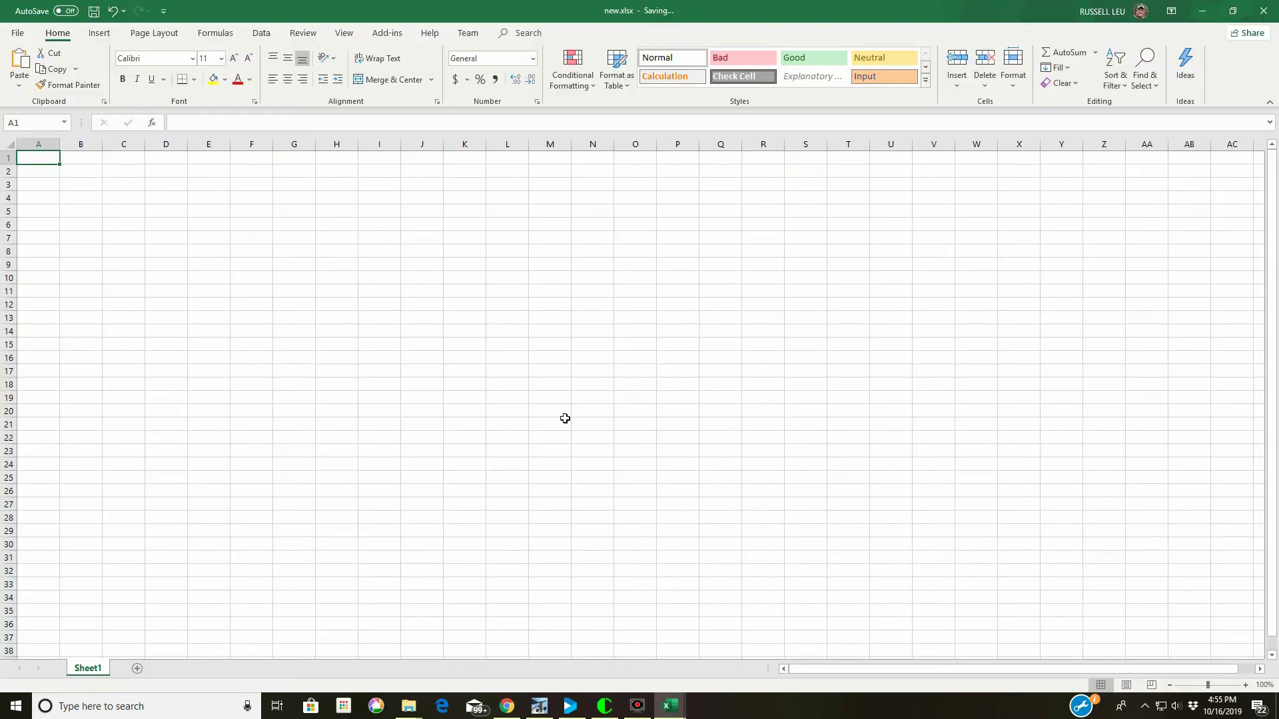
Switch back to the RAW contacts CSV workbook and copy all filtered radio_id, callsign and country rows, including the header.
mouse_move(665, 701)
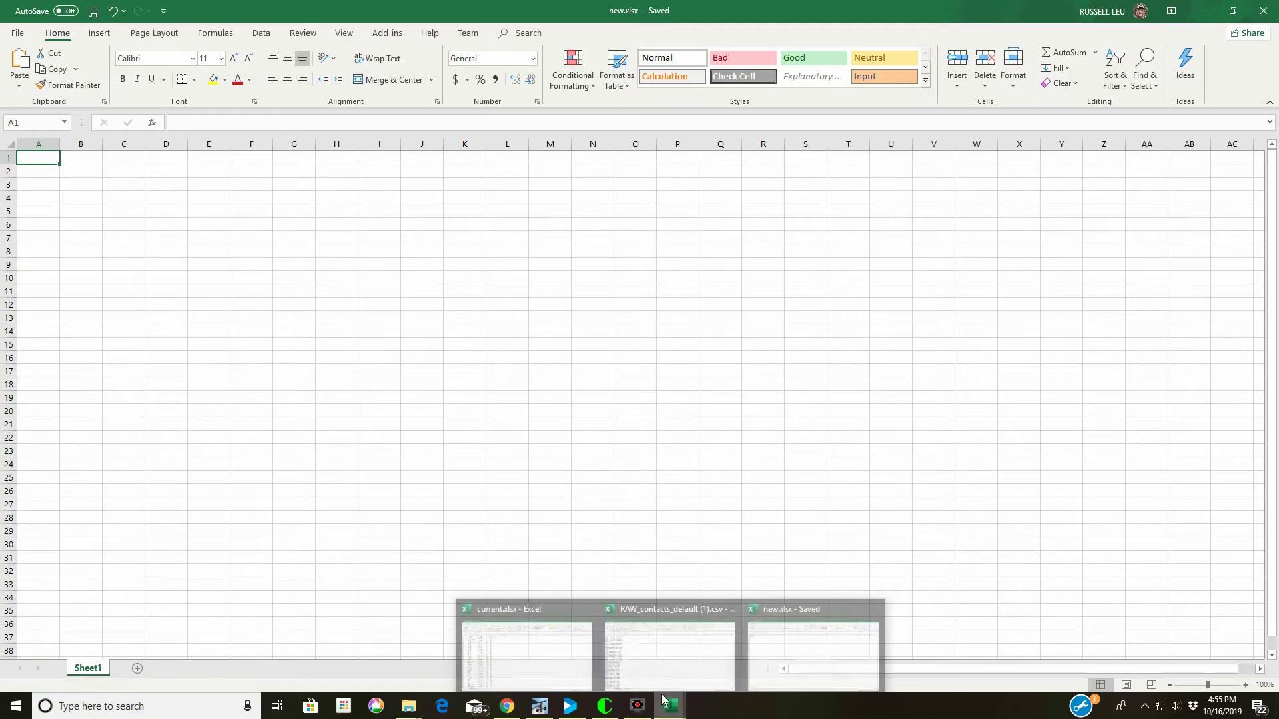
click(666, 670)
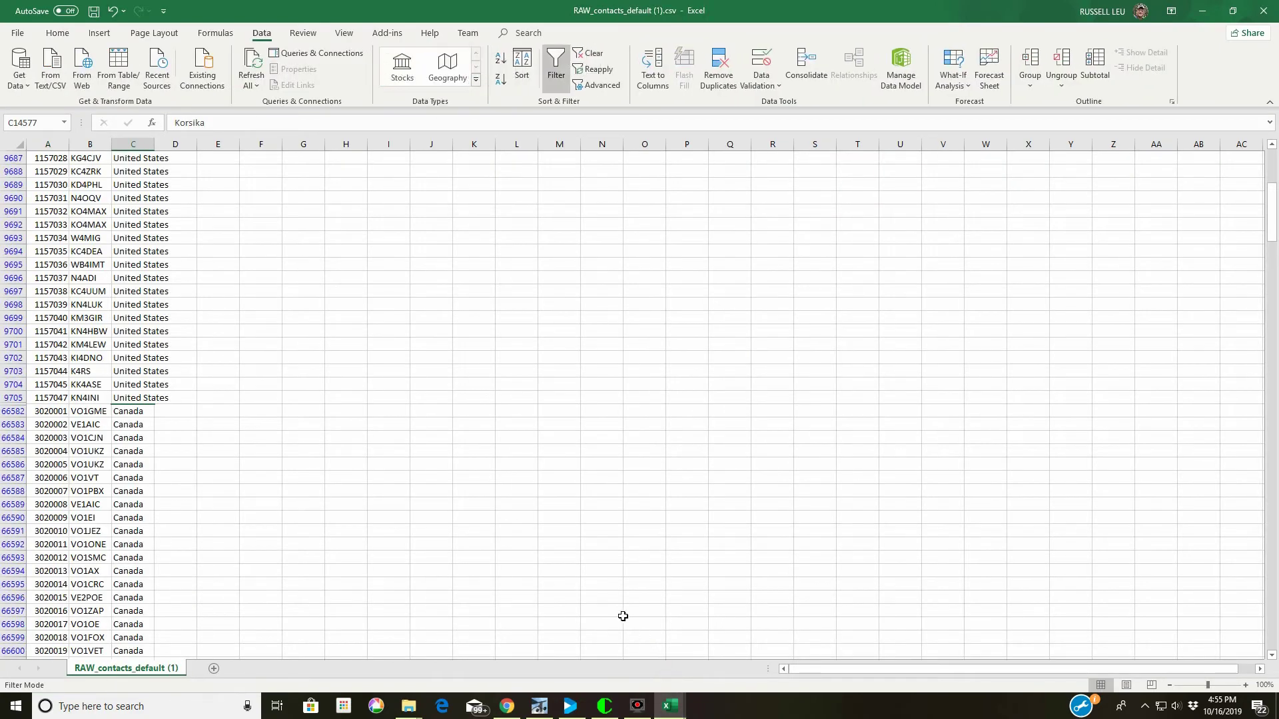
scroll(154, 318, up, 5)
scroll(154, 319, up, 20)
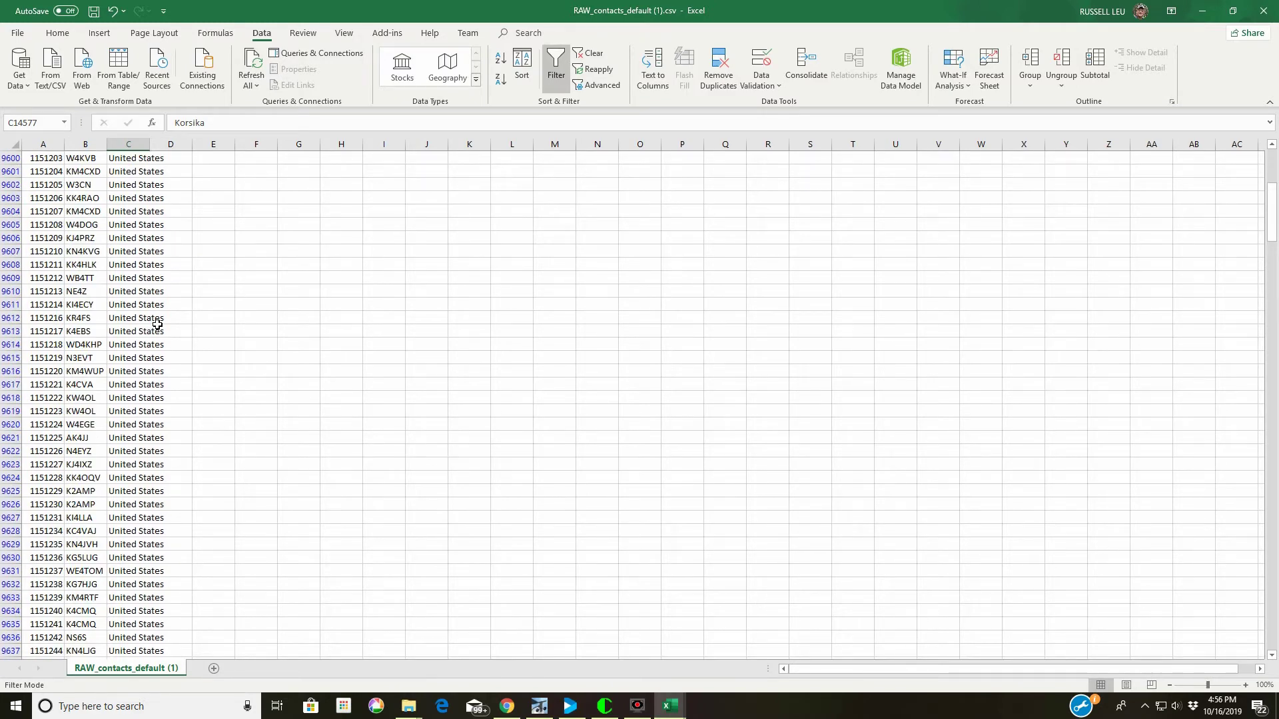
key(ctrl+shift+Up)
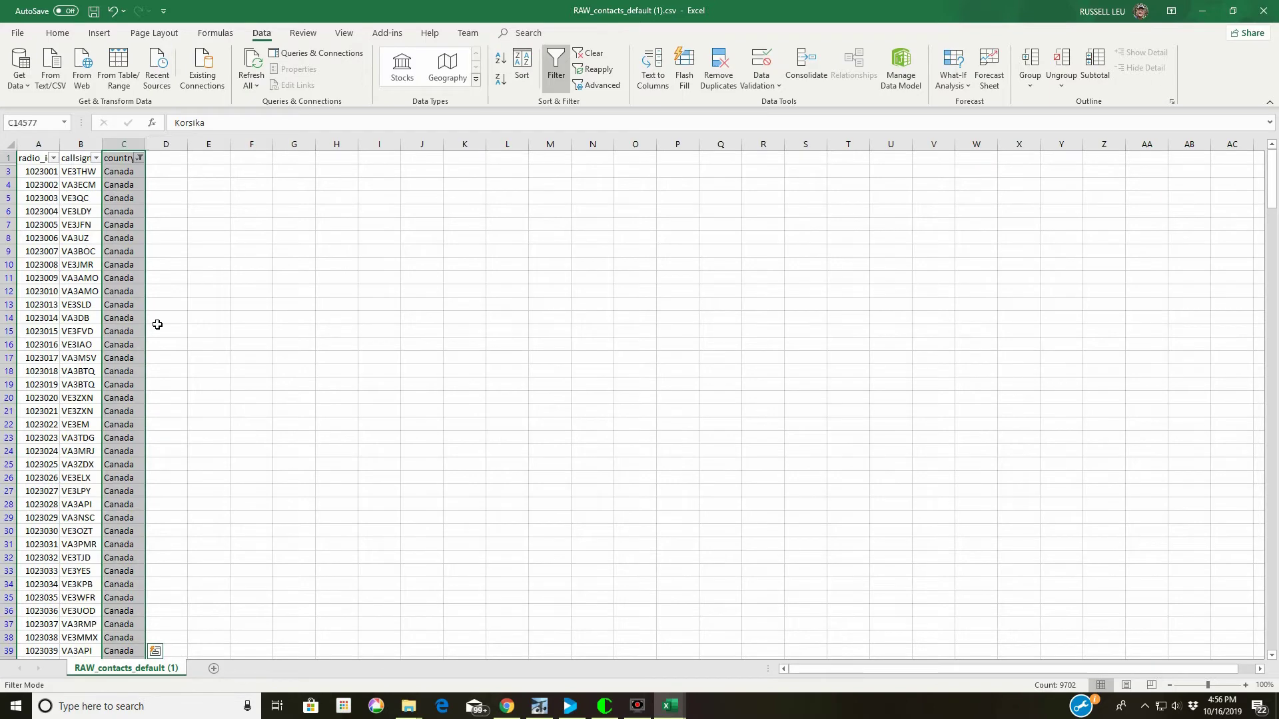
click(28, 154)
drag(28, 154, 107, 159)
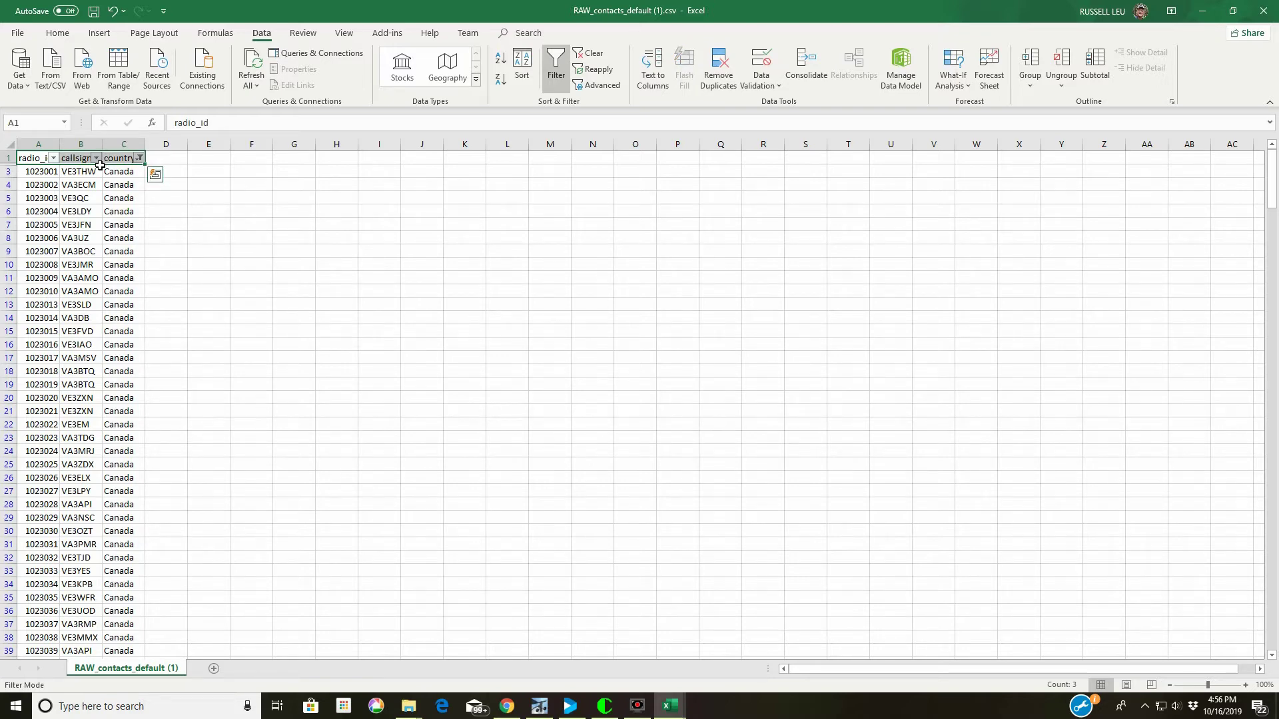
key(ctrl+shift+Down)
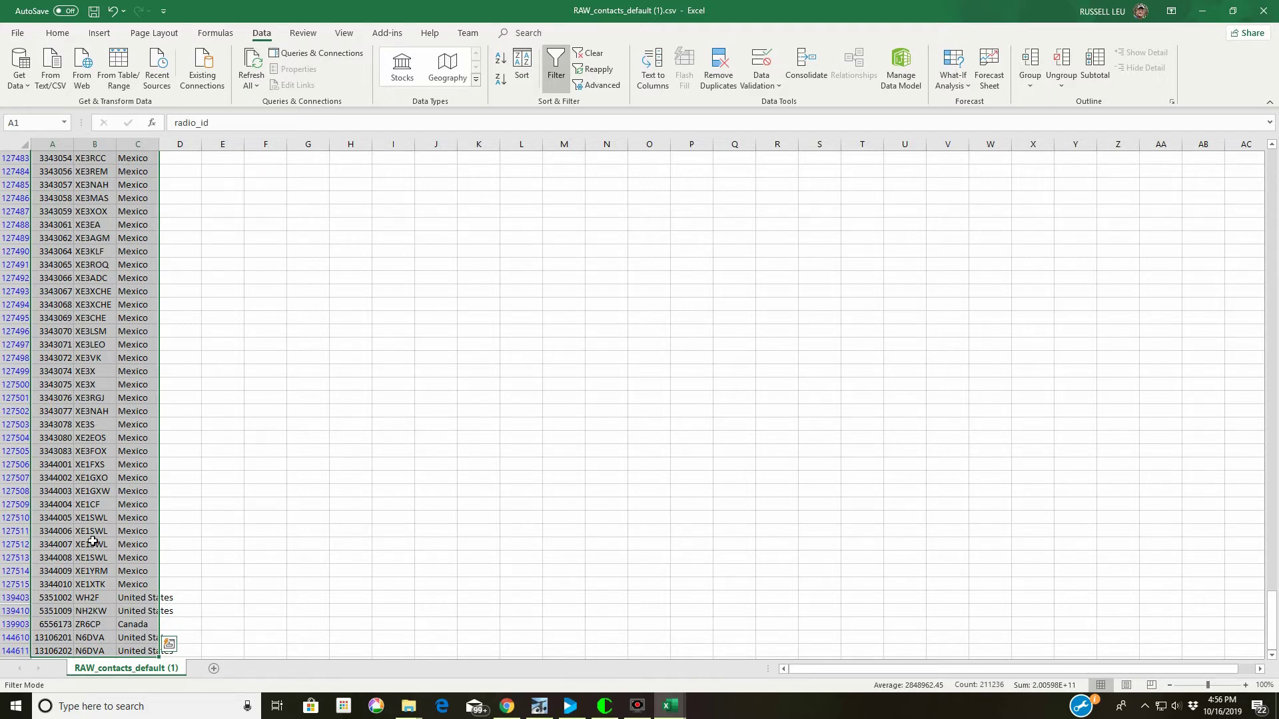
key(ctrl+c)
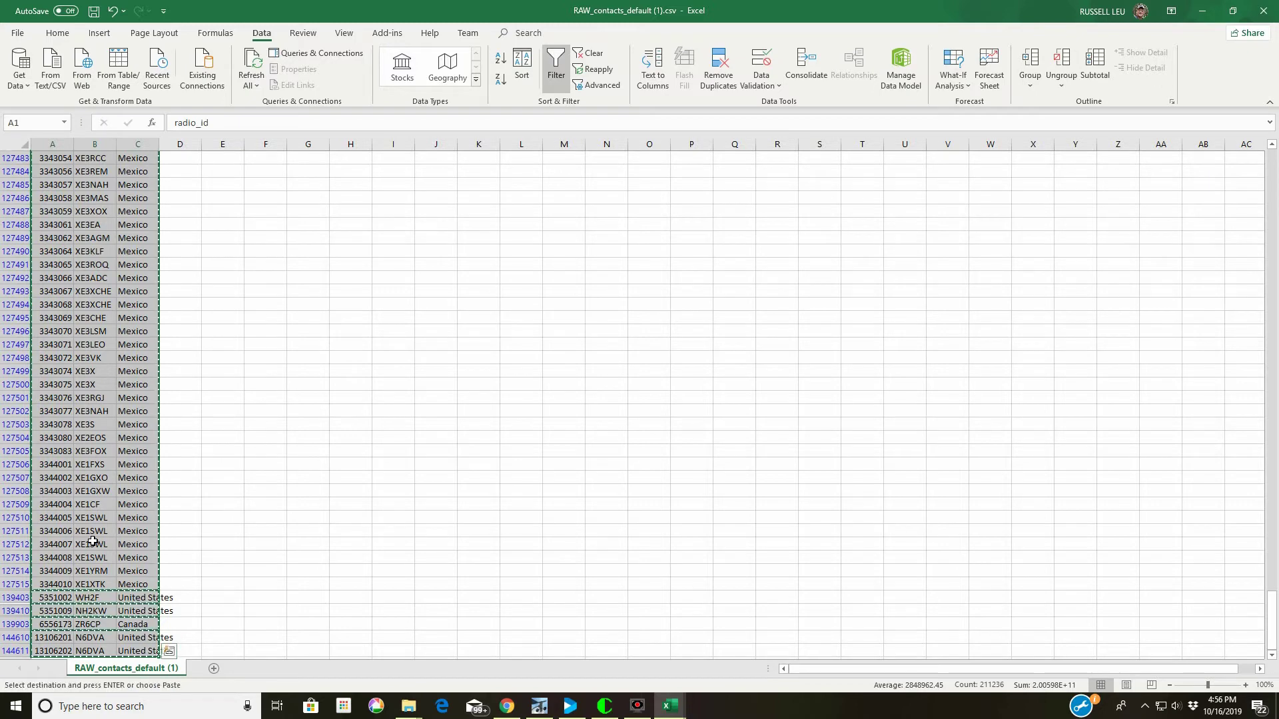
Paste the copied contact rows into new.xlsx starting at A1 and check how far the radio_id column extends.
mouse_move(669, 705)
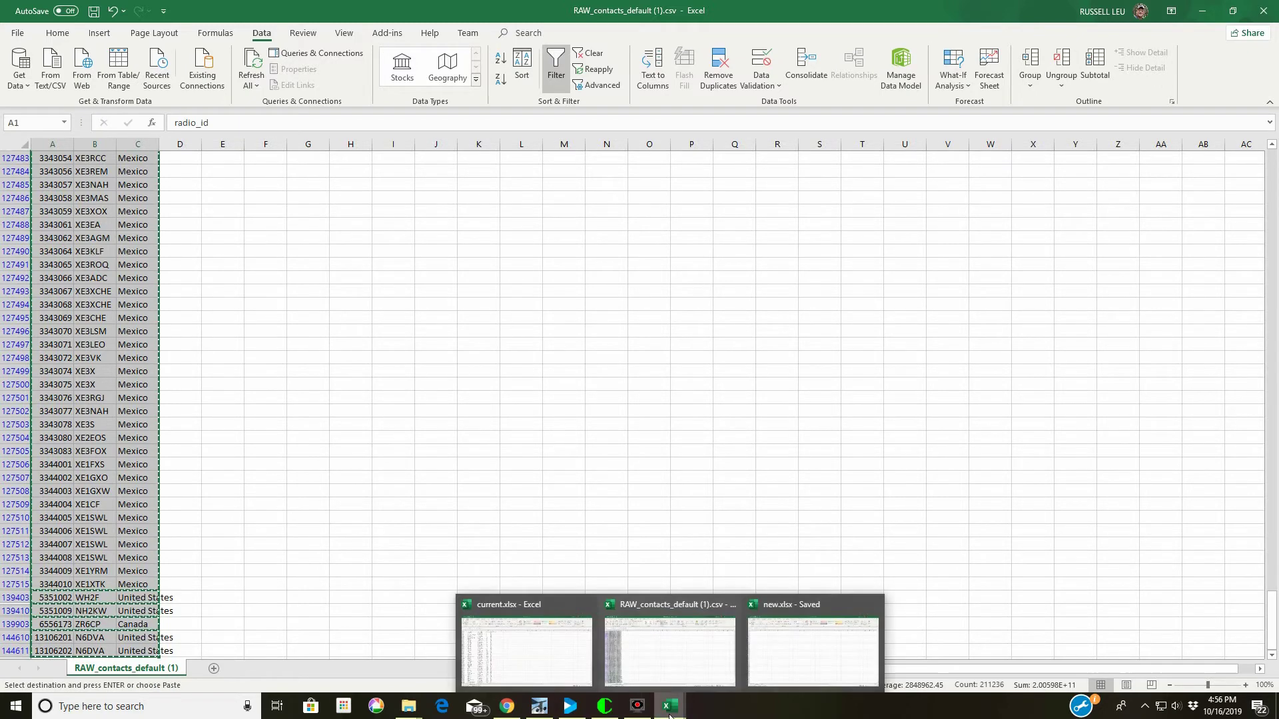
click(757, 680)
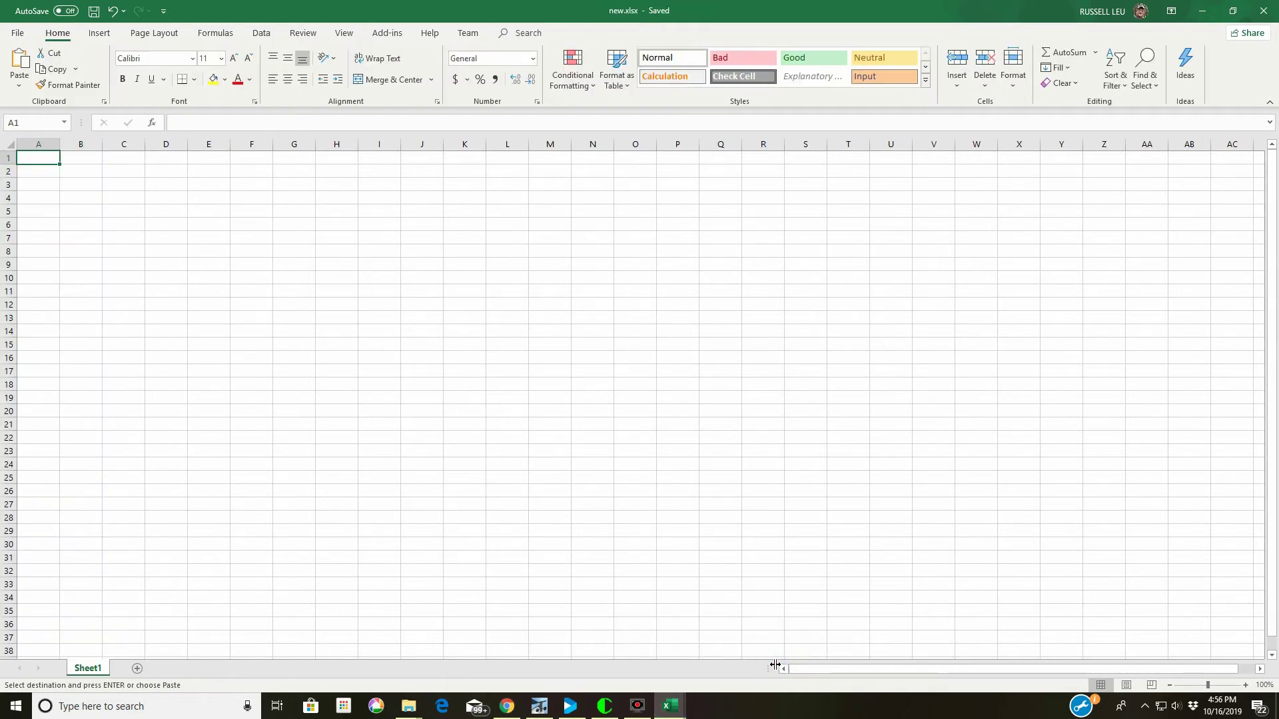
key(ctrl+v)
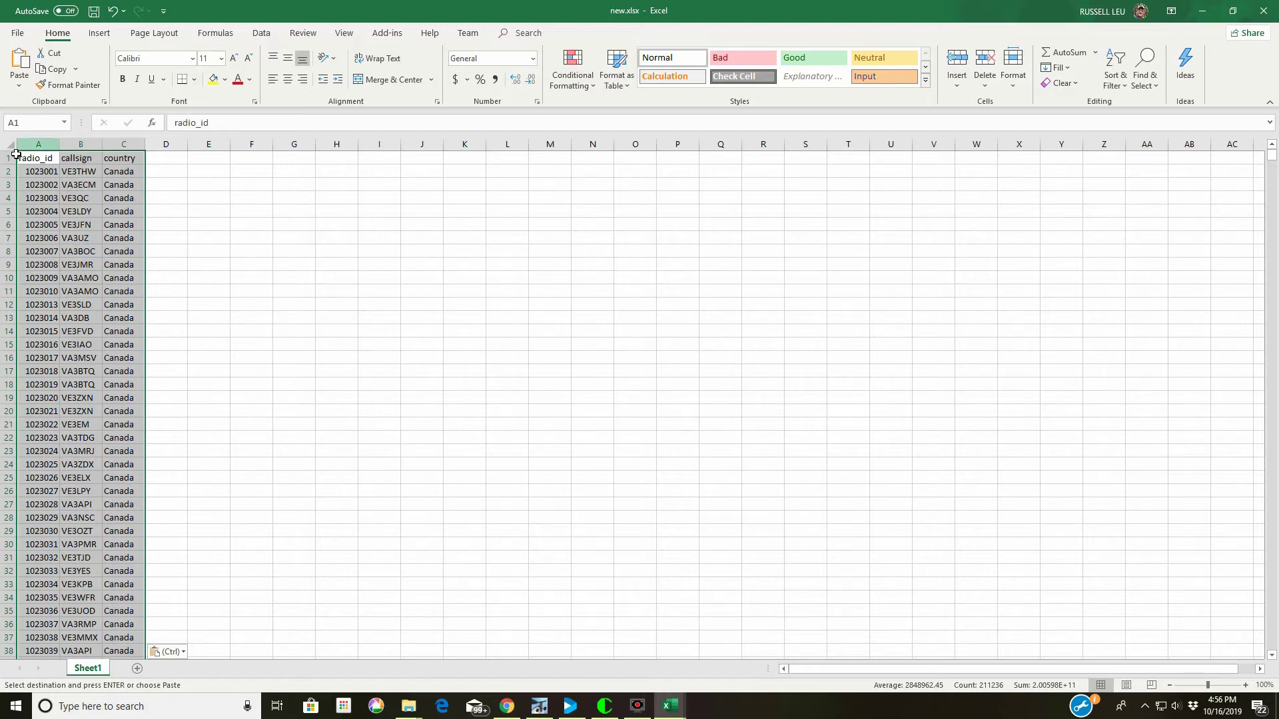
click(53, 160)
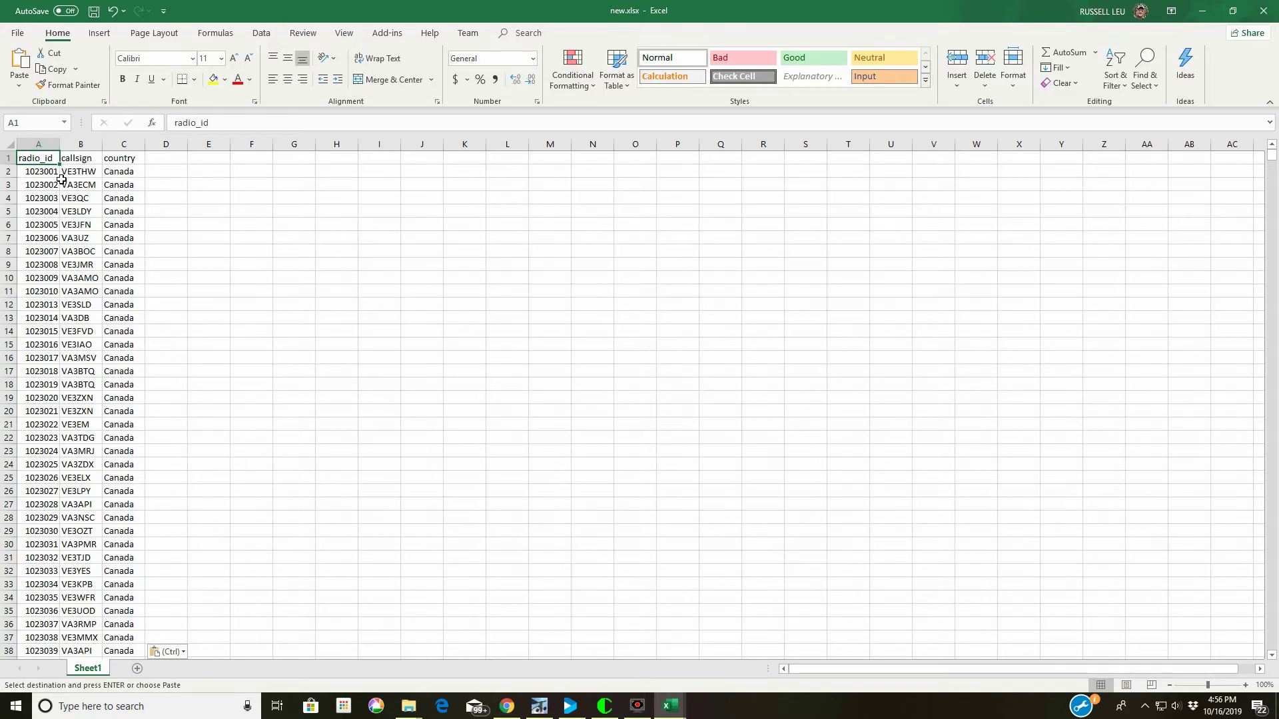
key(ctrl+shift+Down)
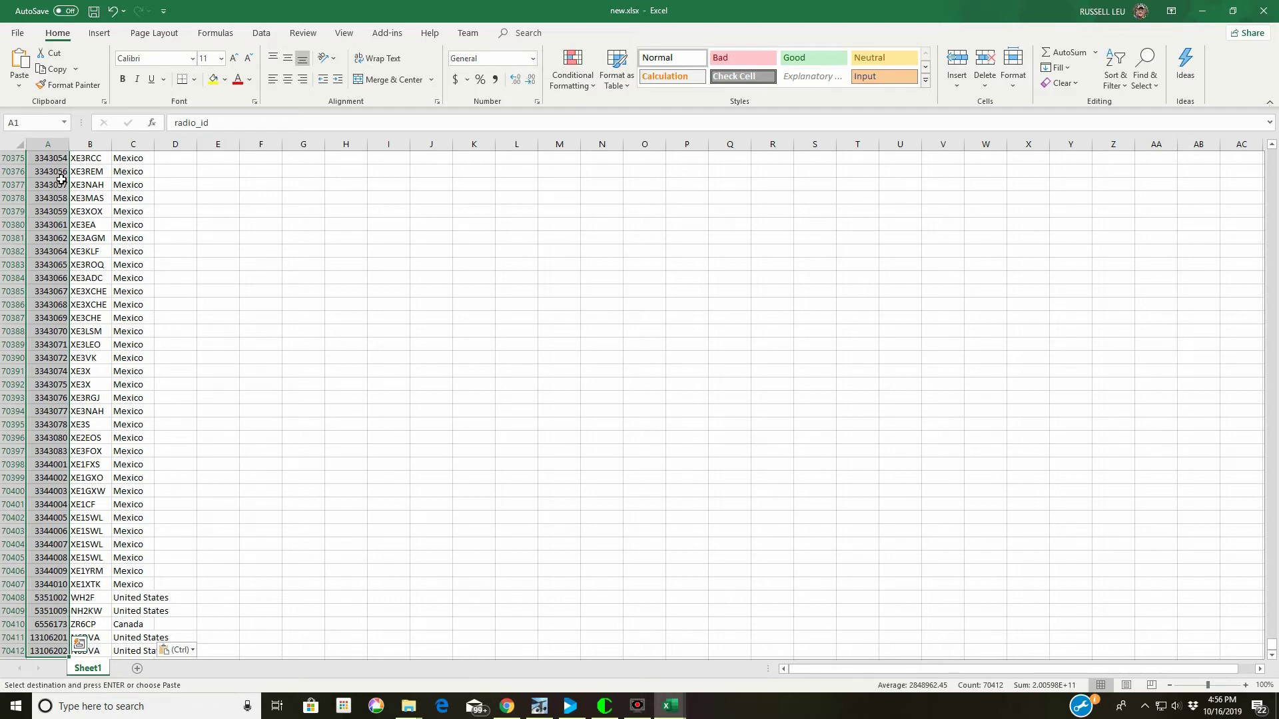
key(ctrl+Home)
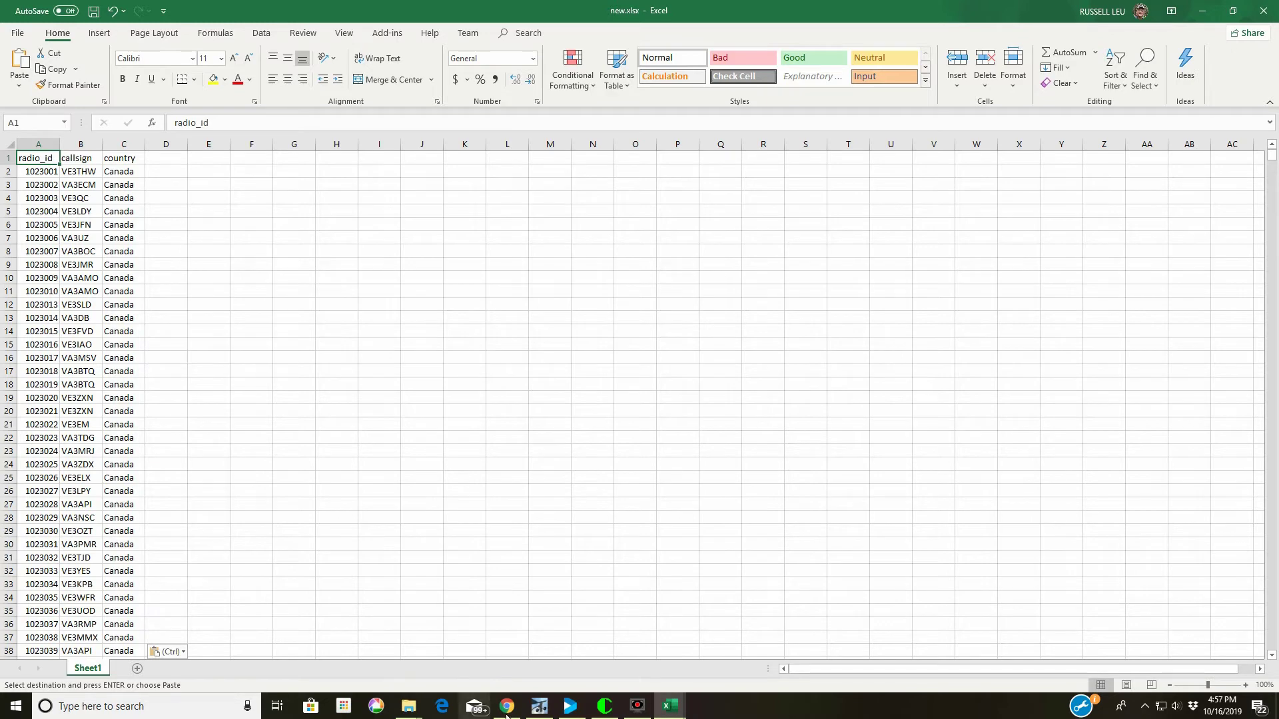
Close the RAW contacts CSV workbook without saving its changes and discard the large clipboard contents.
mouse_move(674, 708)
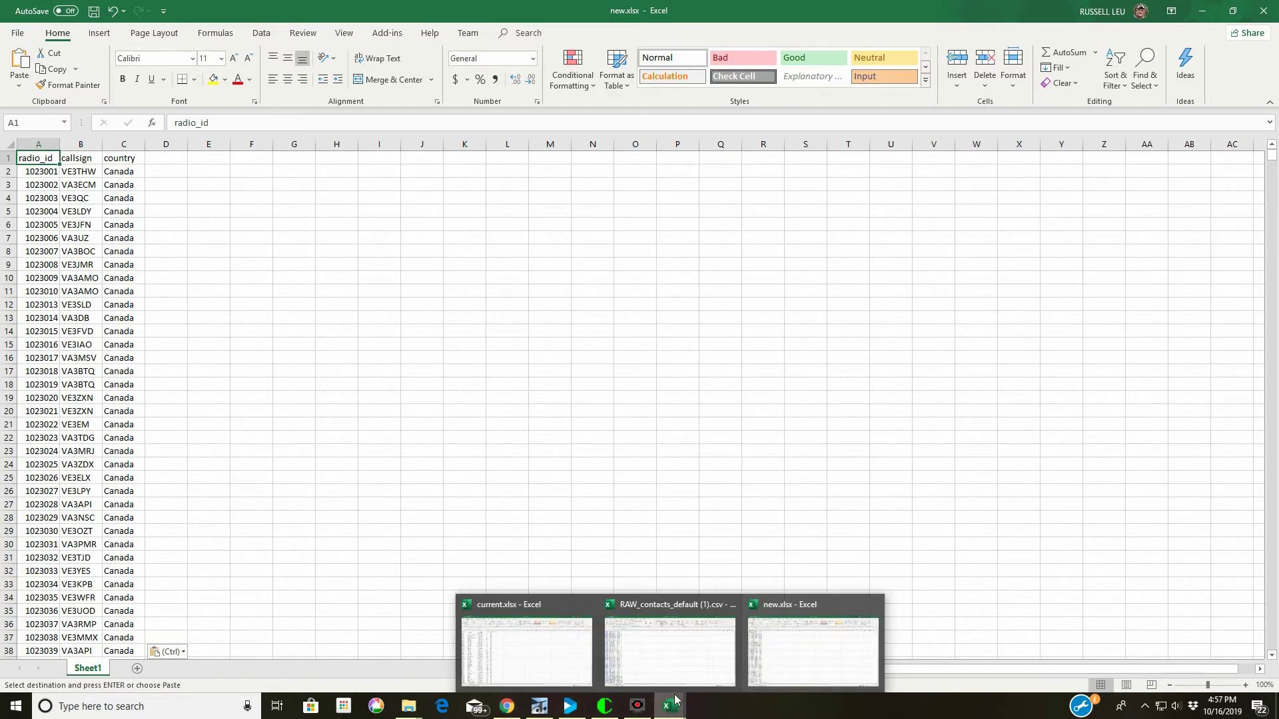
click(665, 650)
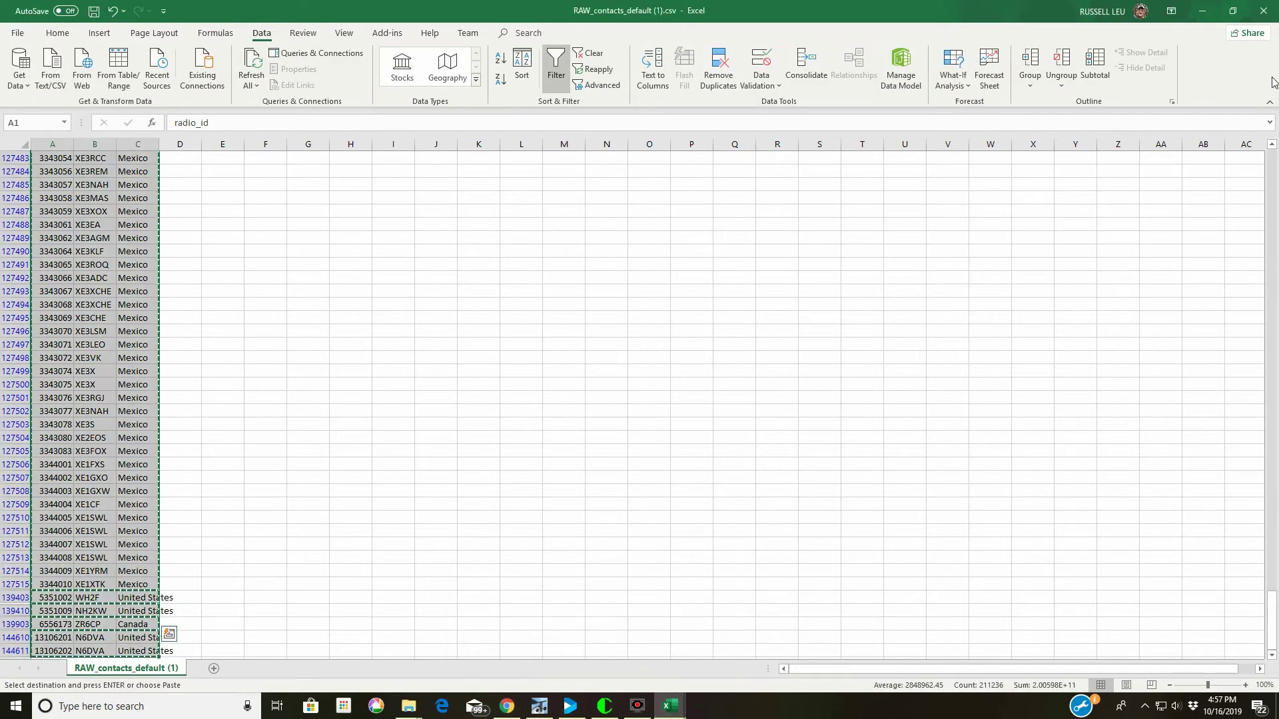
click(1260, 14)
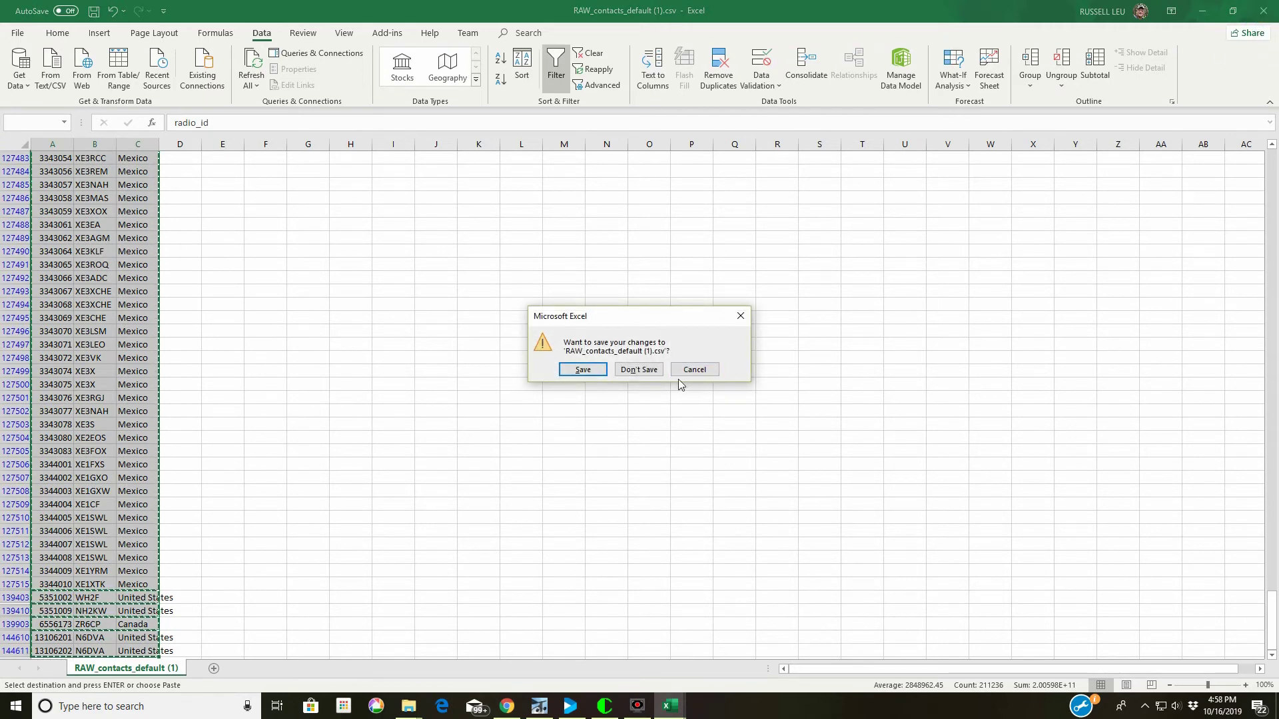
click(638, 370)
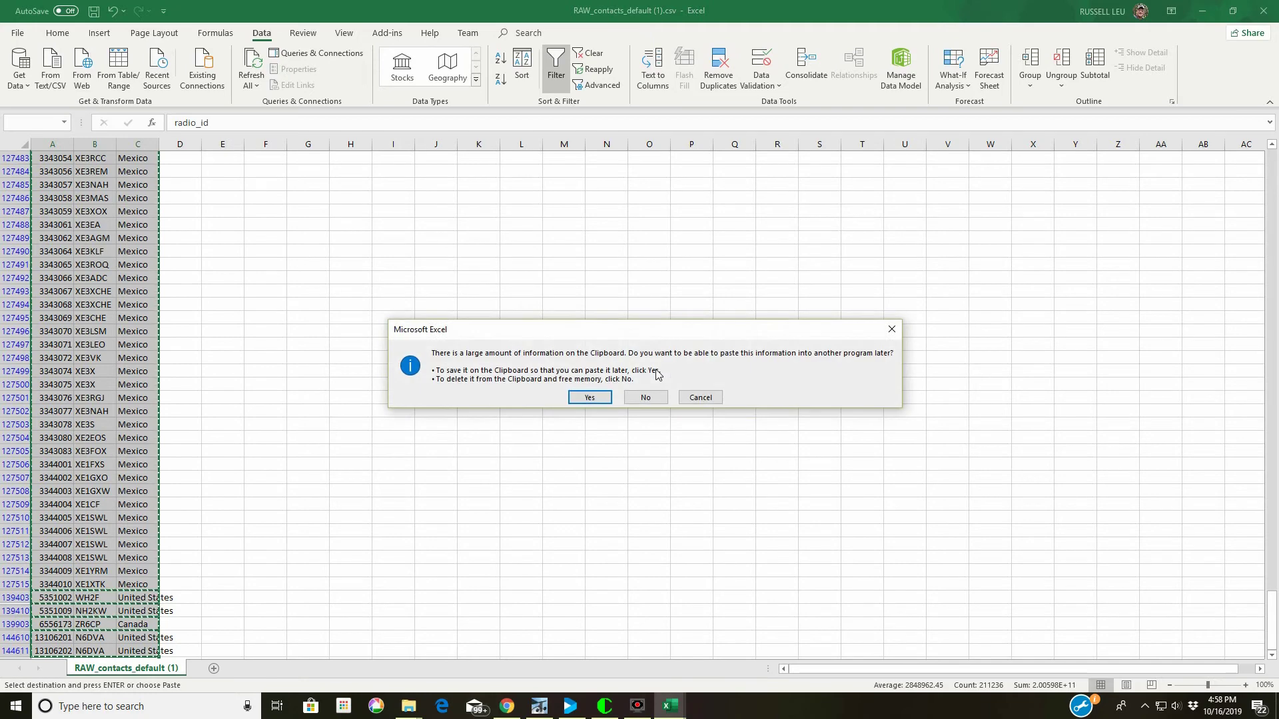
click(646, 400)
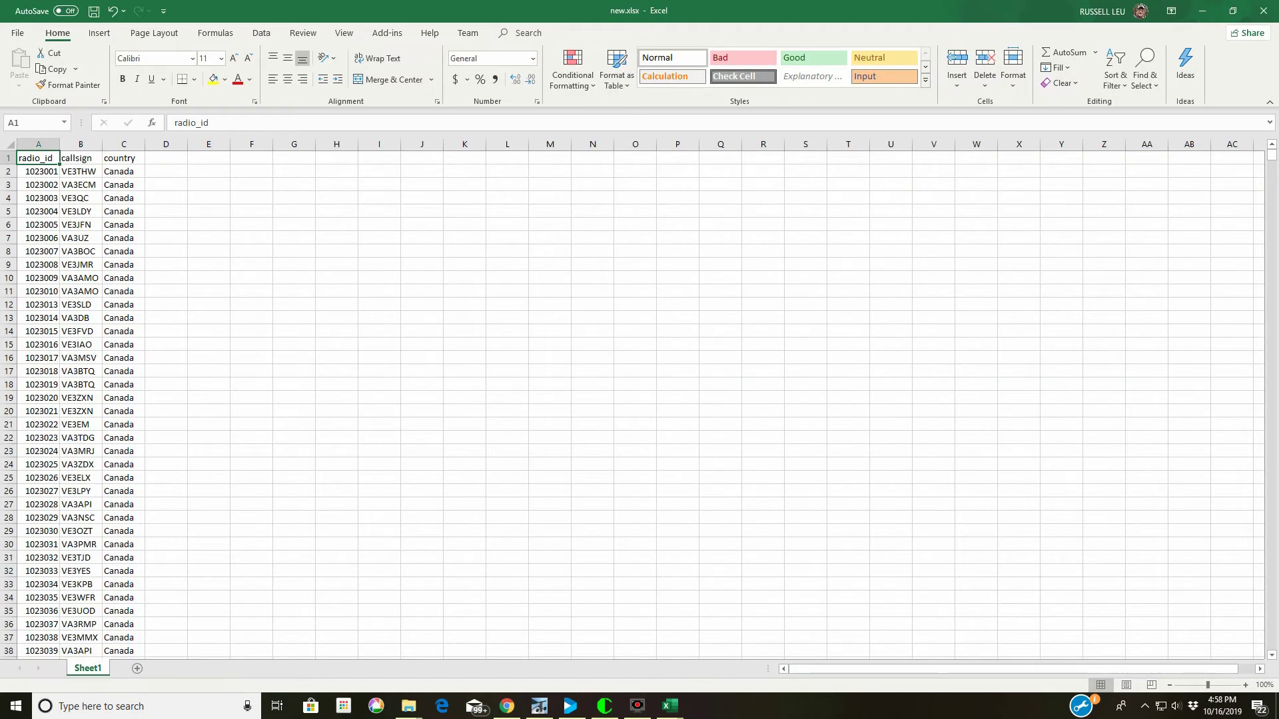
Compare the column headers in current.xlsx with those of the pasted contact list in new.xlsx.
mouse_move(672, 706)
click(626, 674)
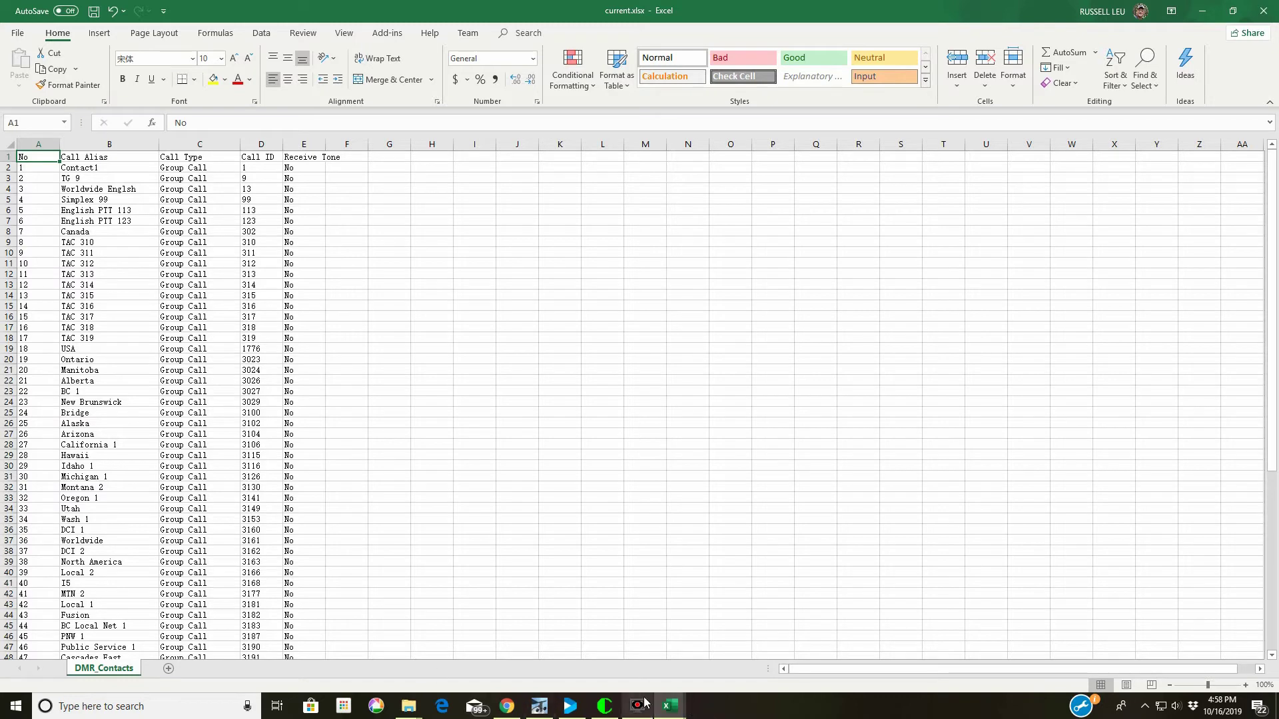
mouse_move(678, 708)
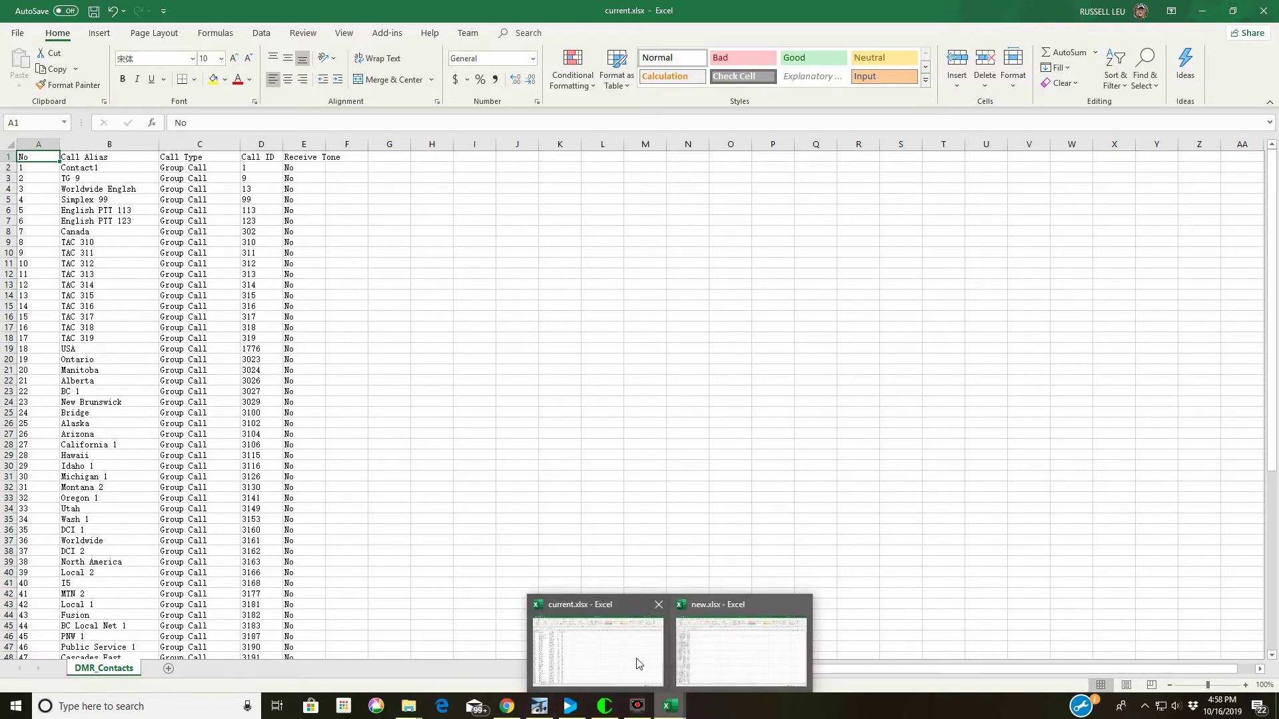
click(620, 657)
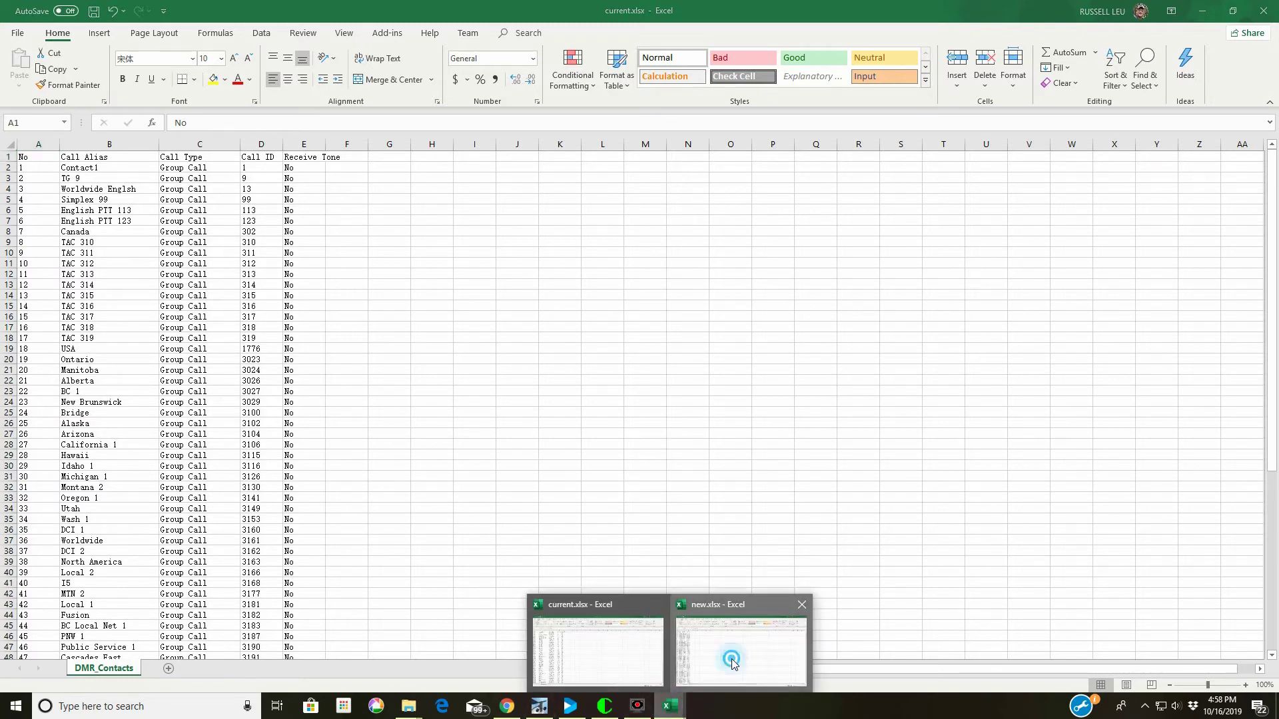
click(729, 656)
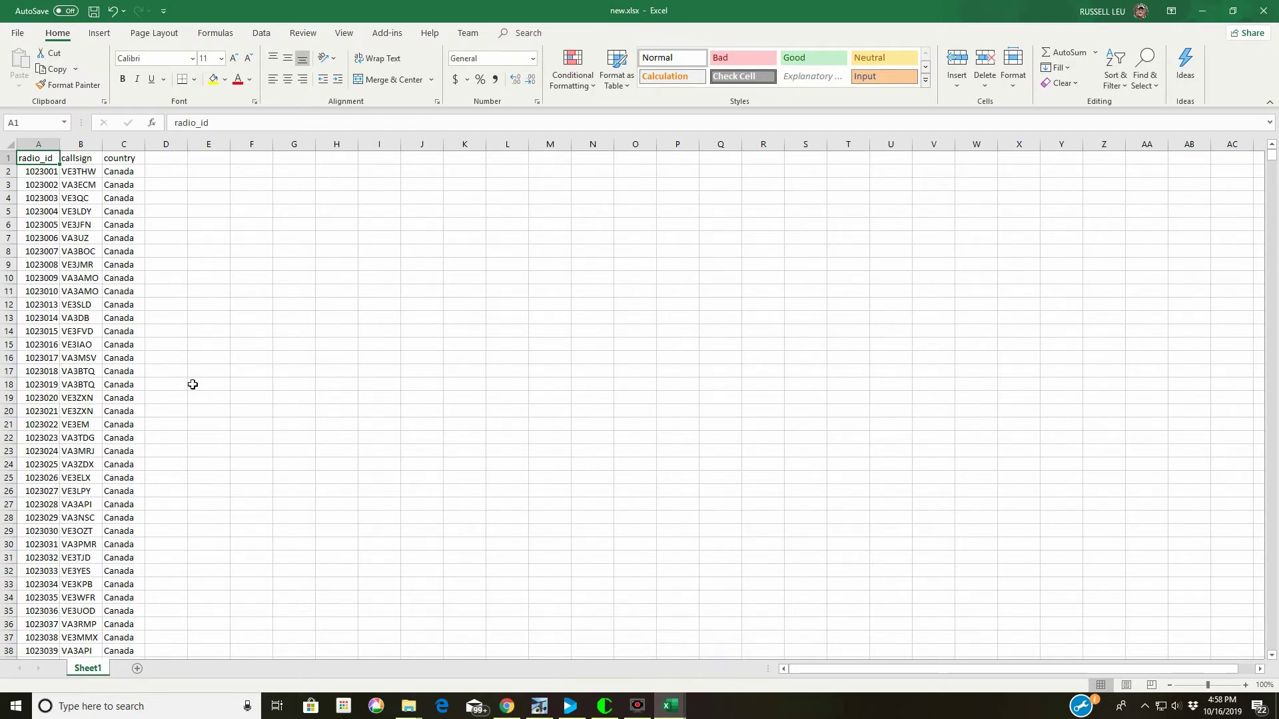
mouse_move(670, 706)
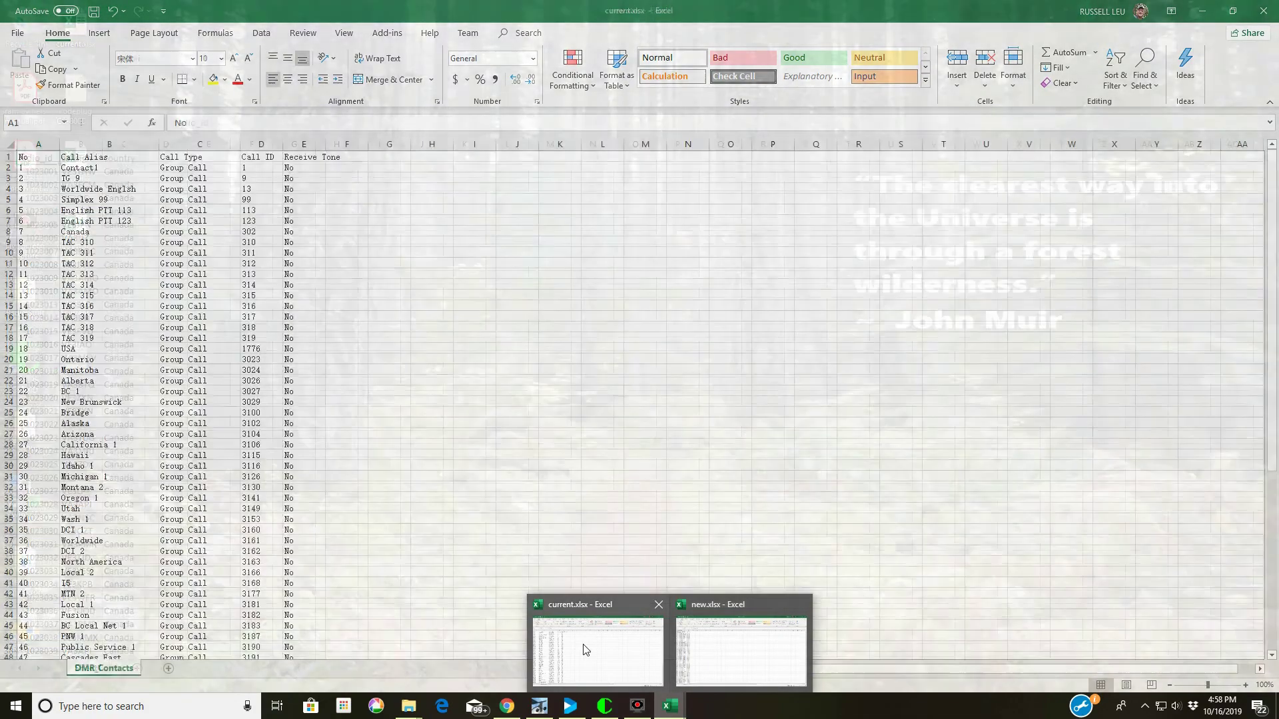
click(584, 646)
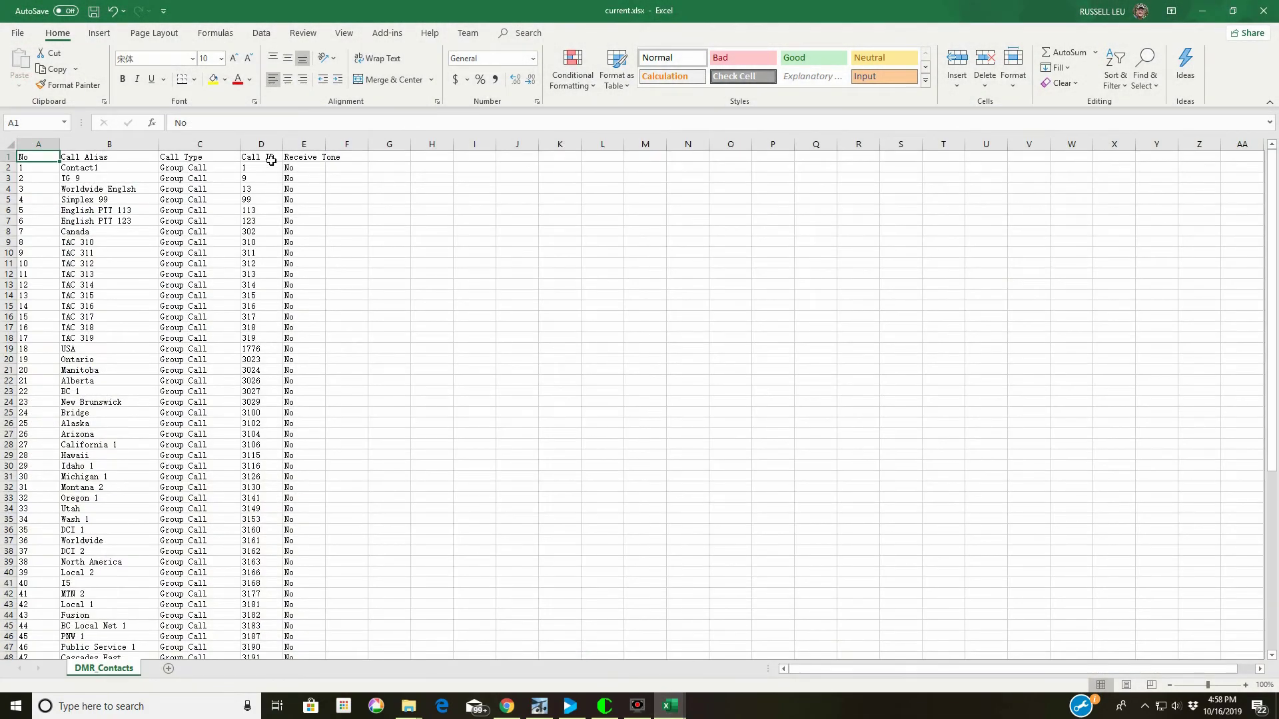
mouse_move(670, 706)
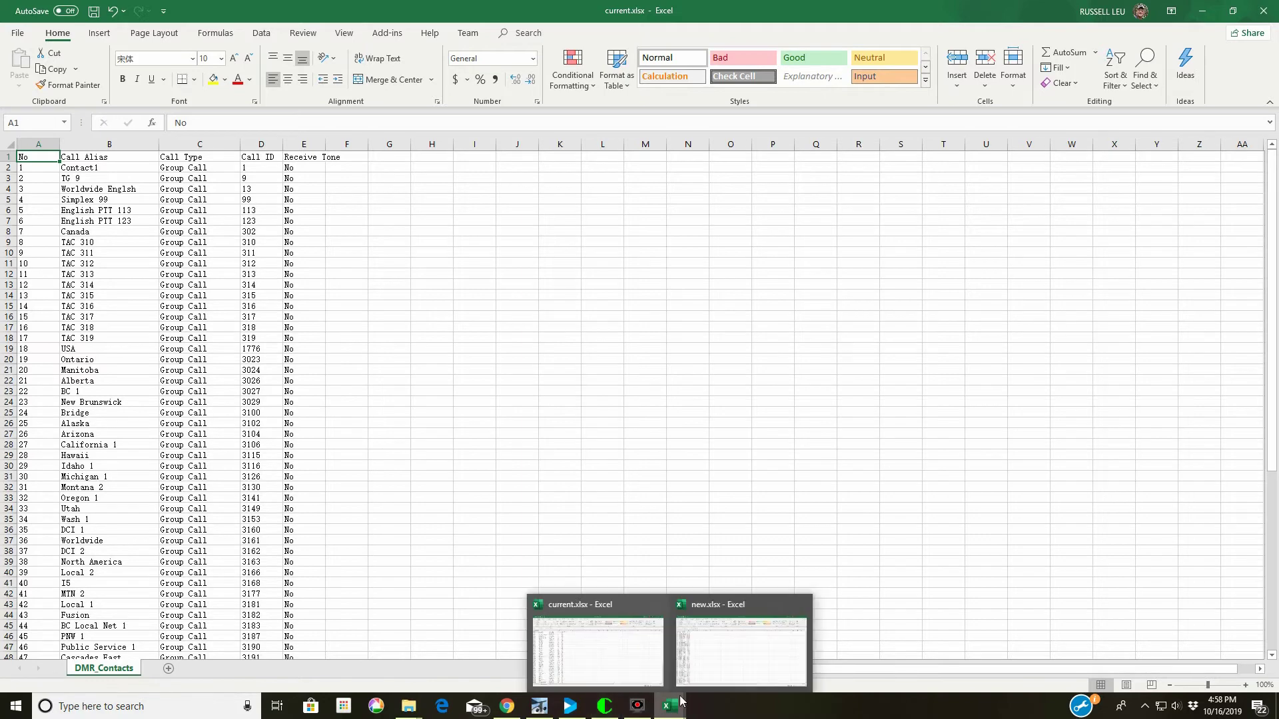
click(762, 673)
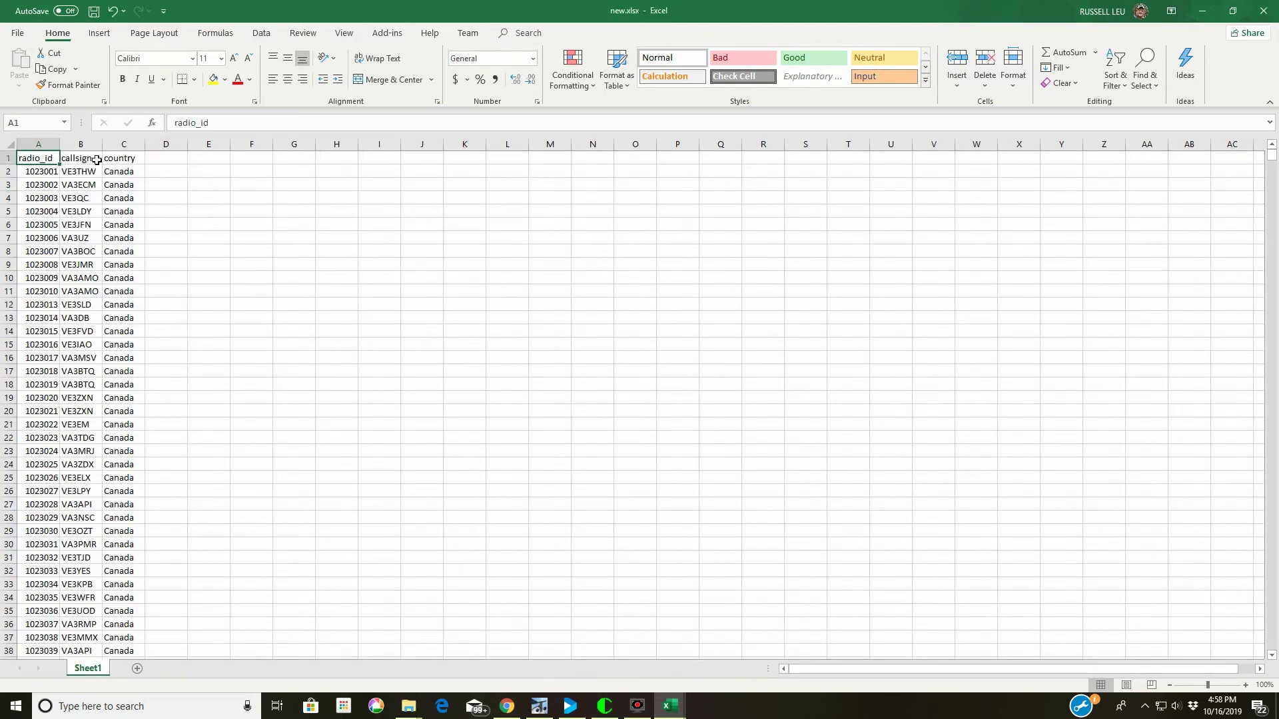
Rename the radio_id header in A1 to Call ID and the callsign header in B1 to Alias.
double_click(267, 122)
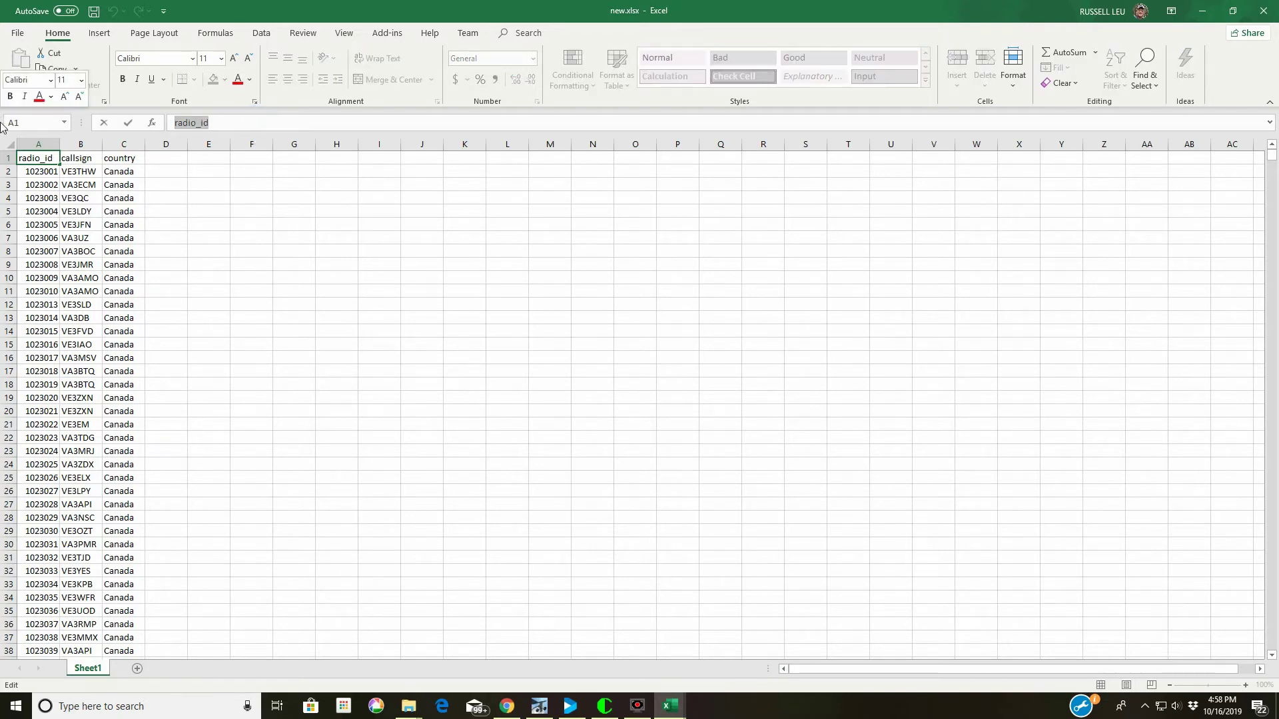
text(Call I)
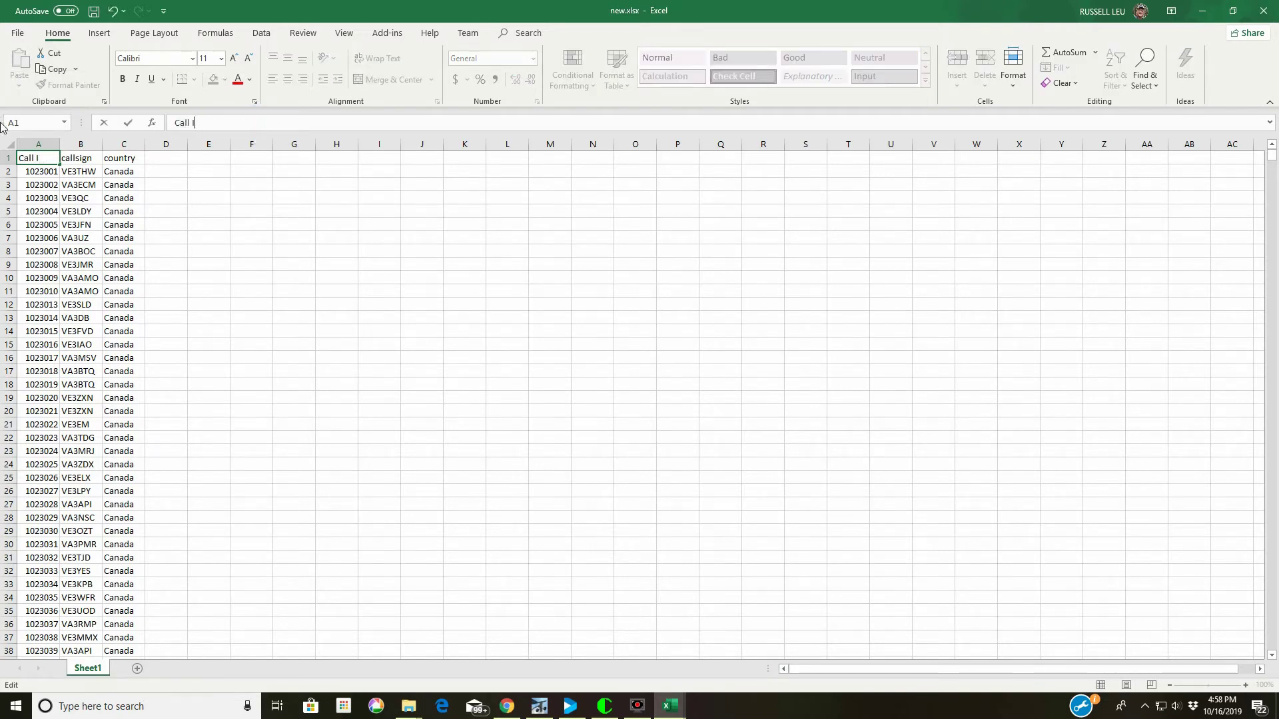
text(F)
key(BackSpace)
text(Call ID)
key(Tab)
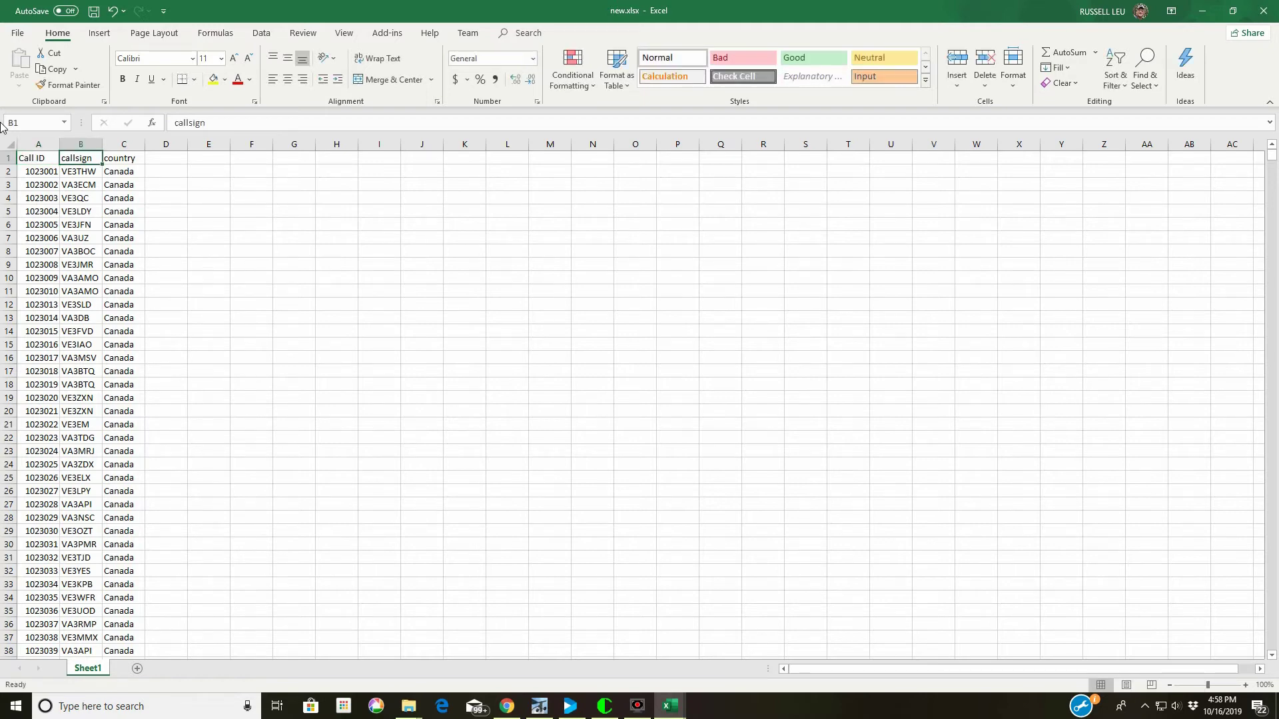
text(Alias)
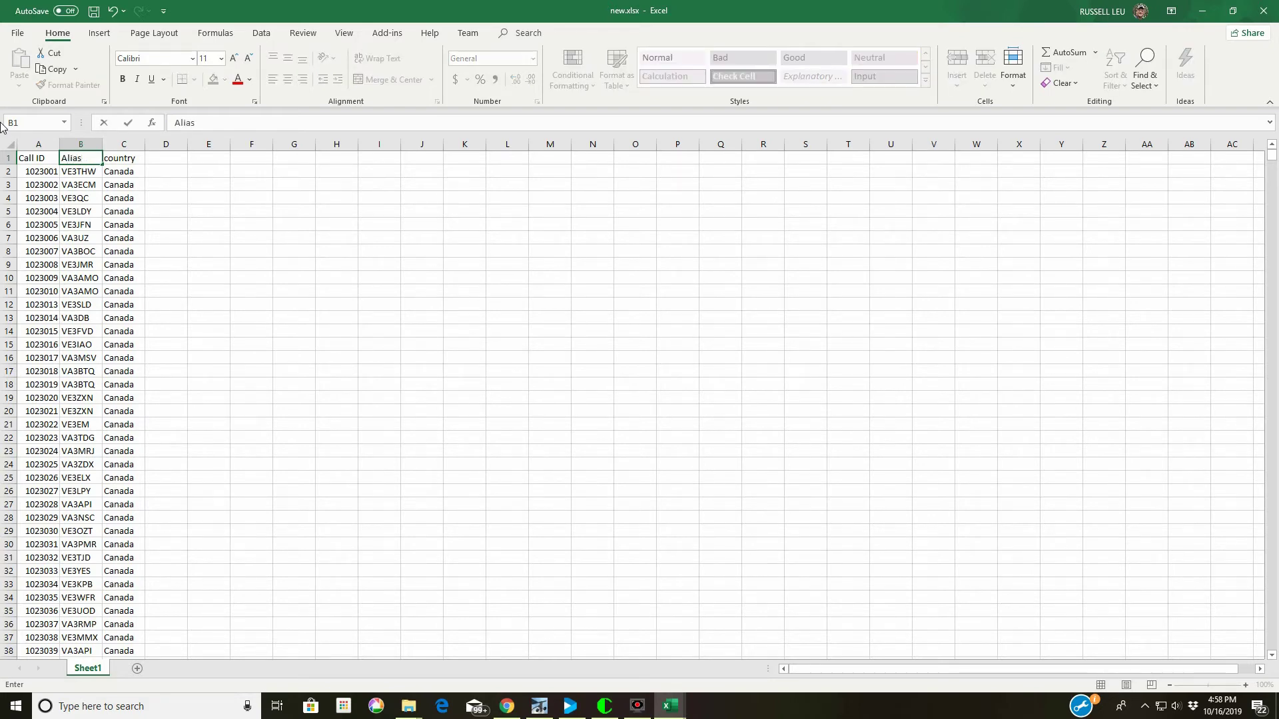
key(Tab)
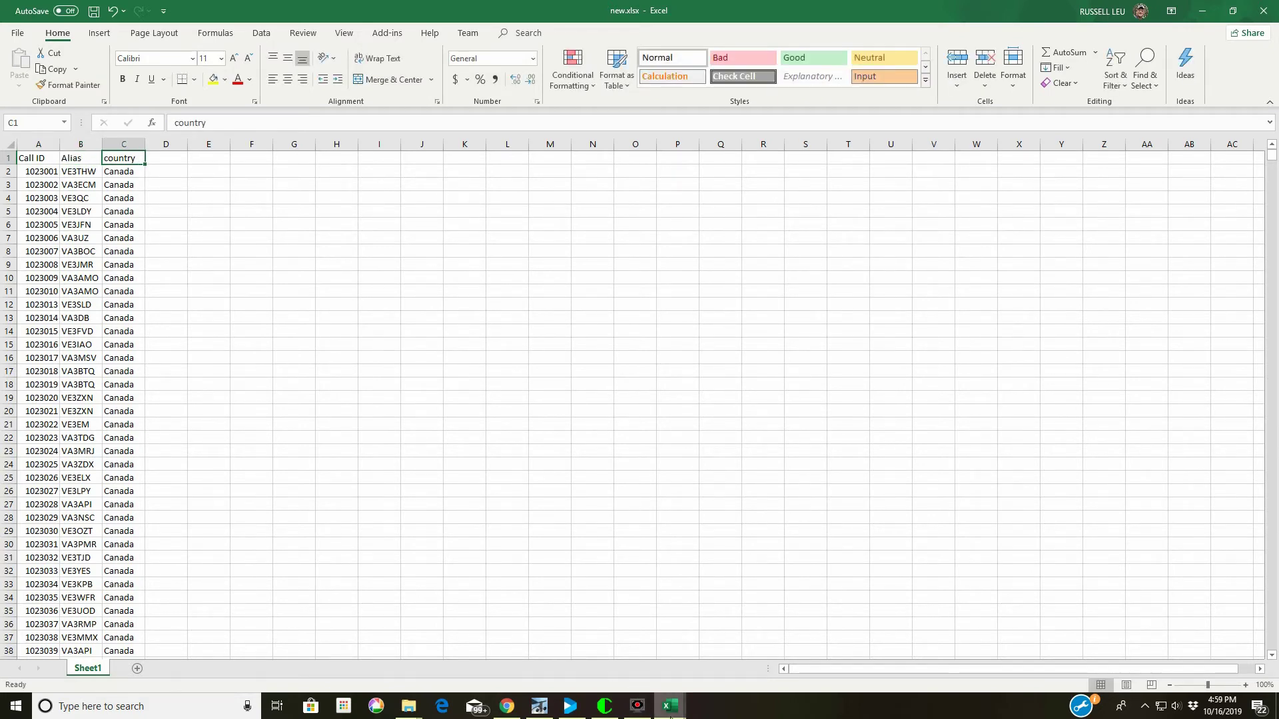
Check the column order in current.xlsx, then in new.xlsx insert a blank column before Call ID and move the Alias column into it.
mouse_move(668, 715)
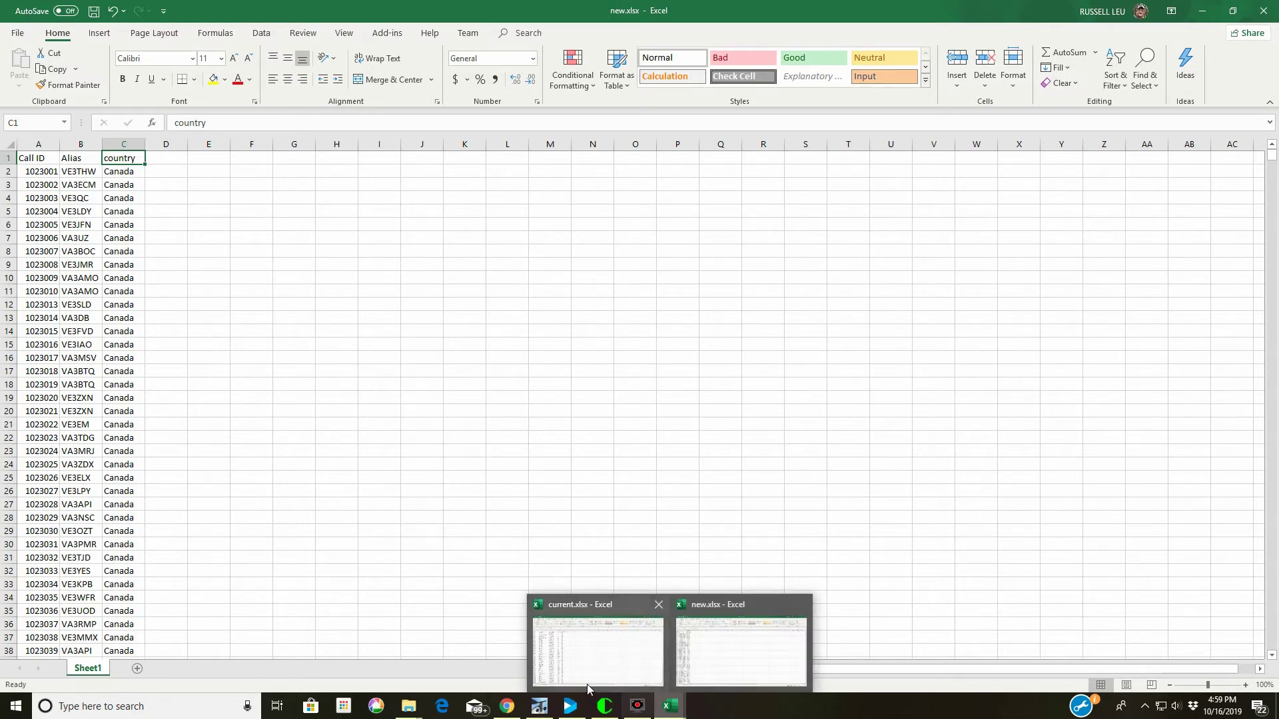
click(576, 651)
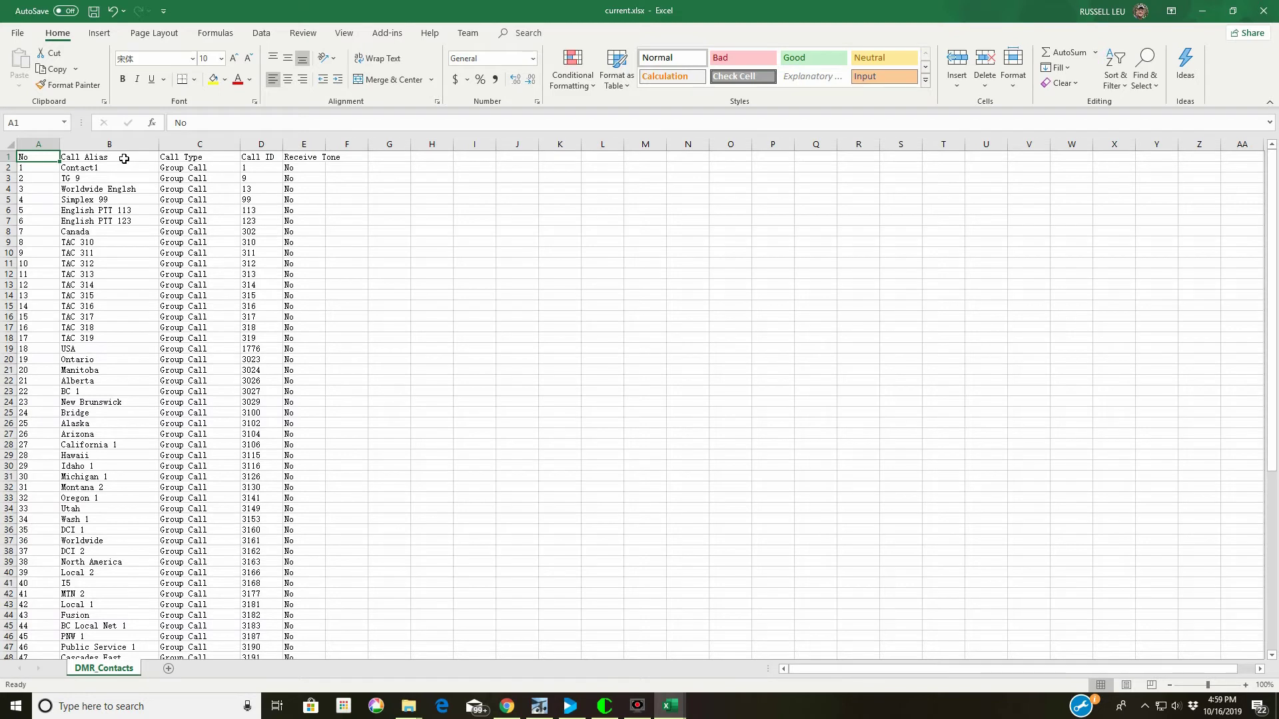
mouse_move(659, 710)
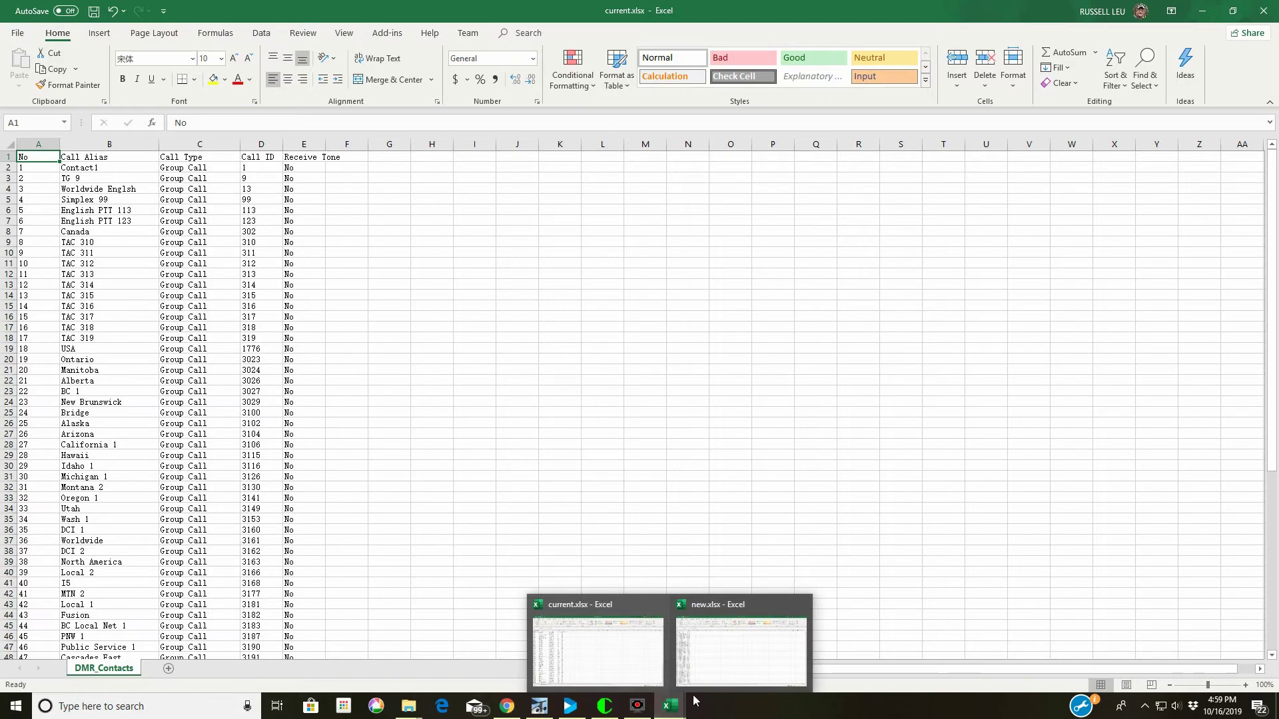
mouse_move(730, 670)
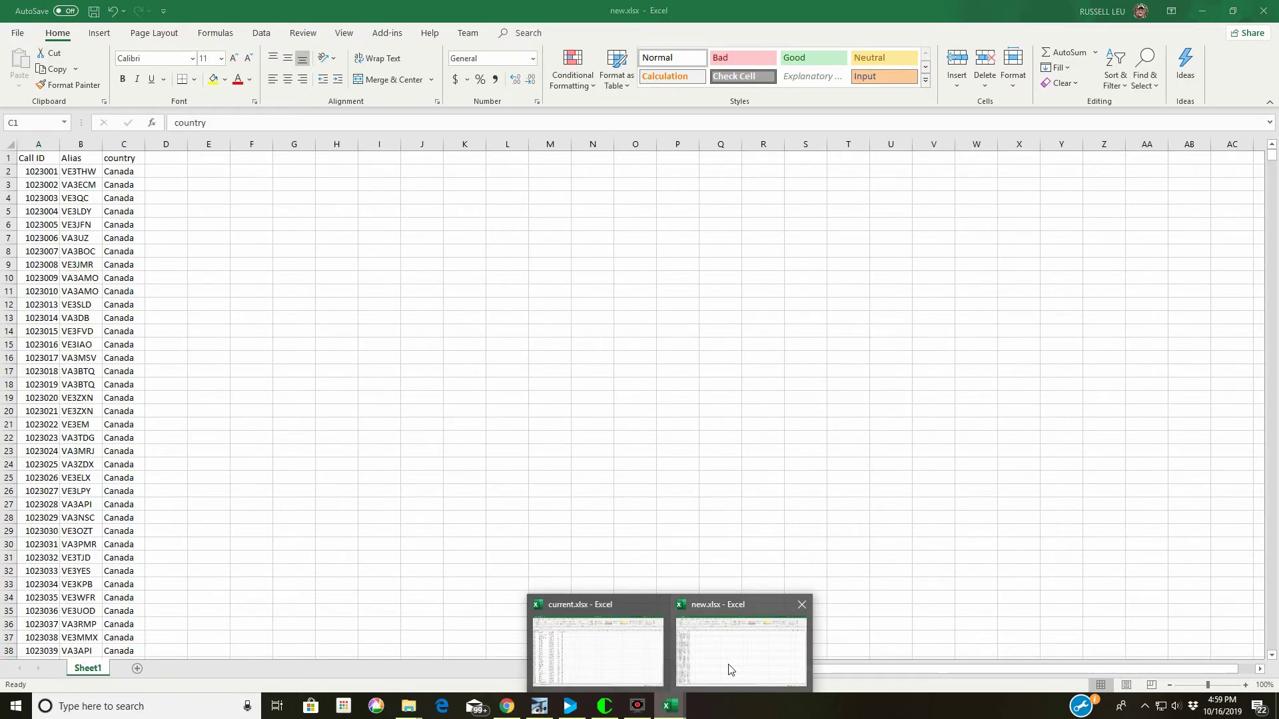
click(729, 670)
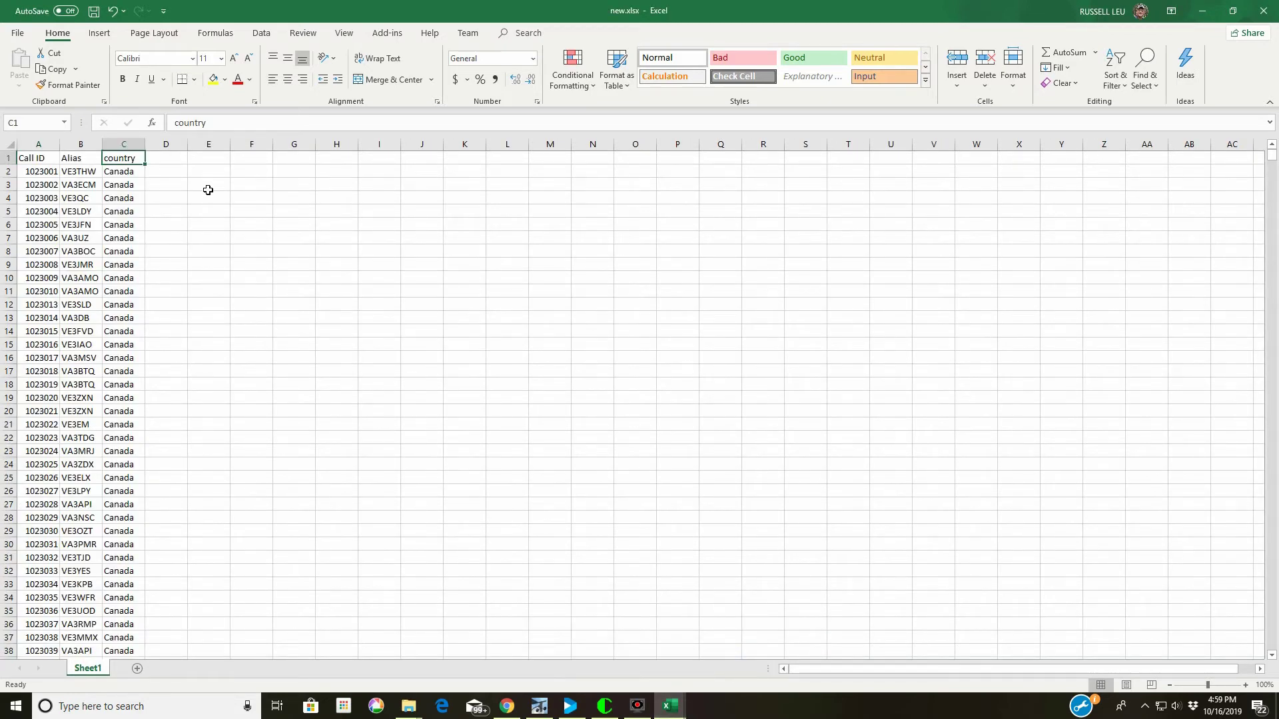
right_click(40, 143)
click(68, 240)
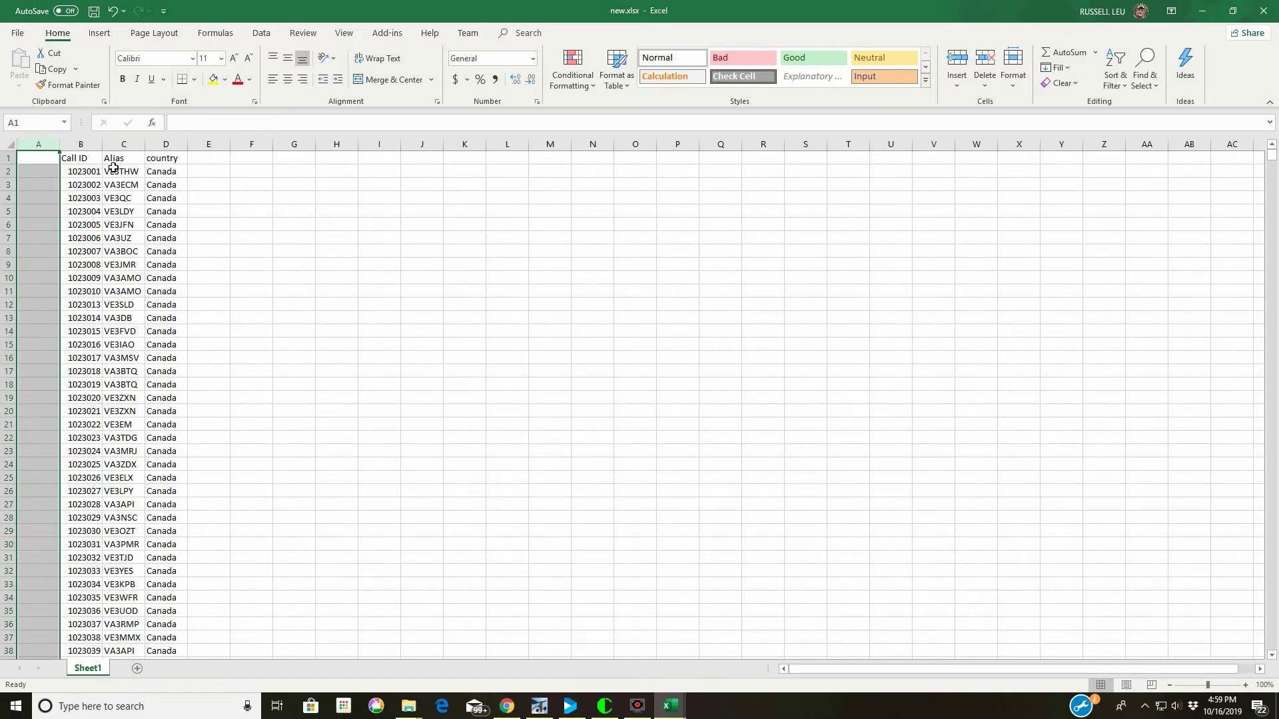
click(122, 141)
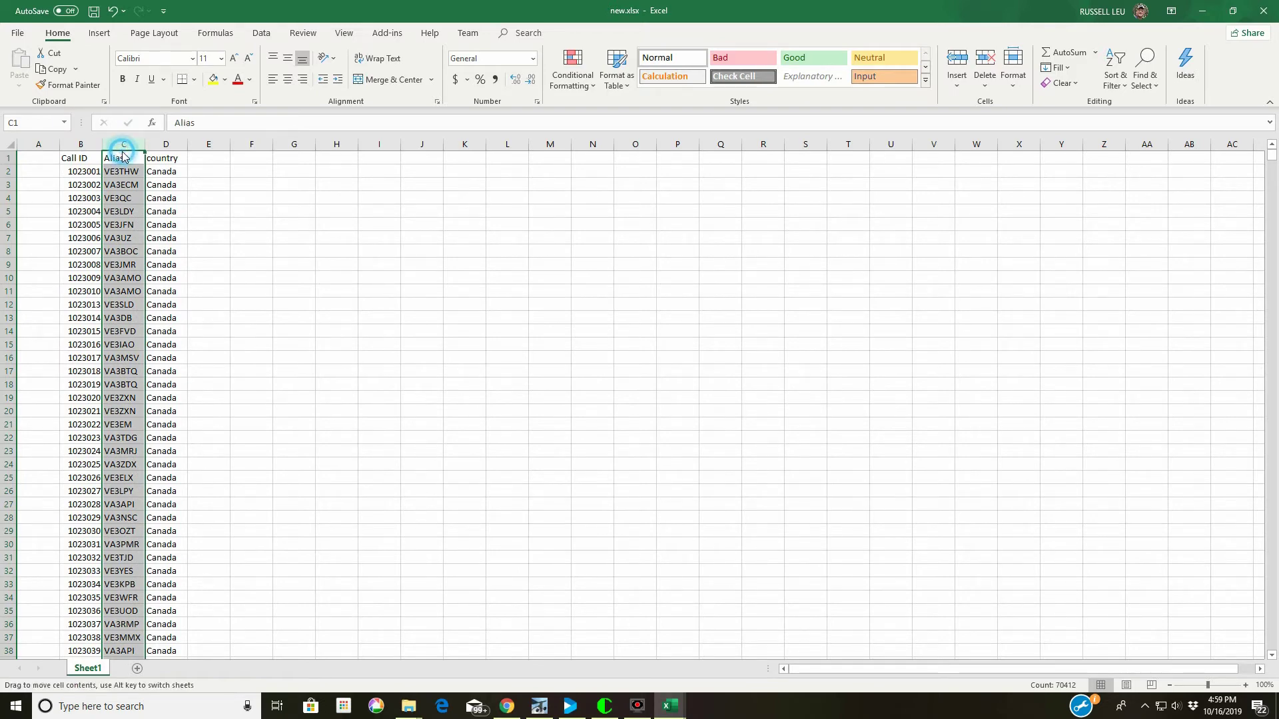
drag(124, 155, 33, 144)
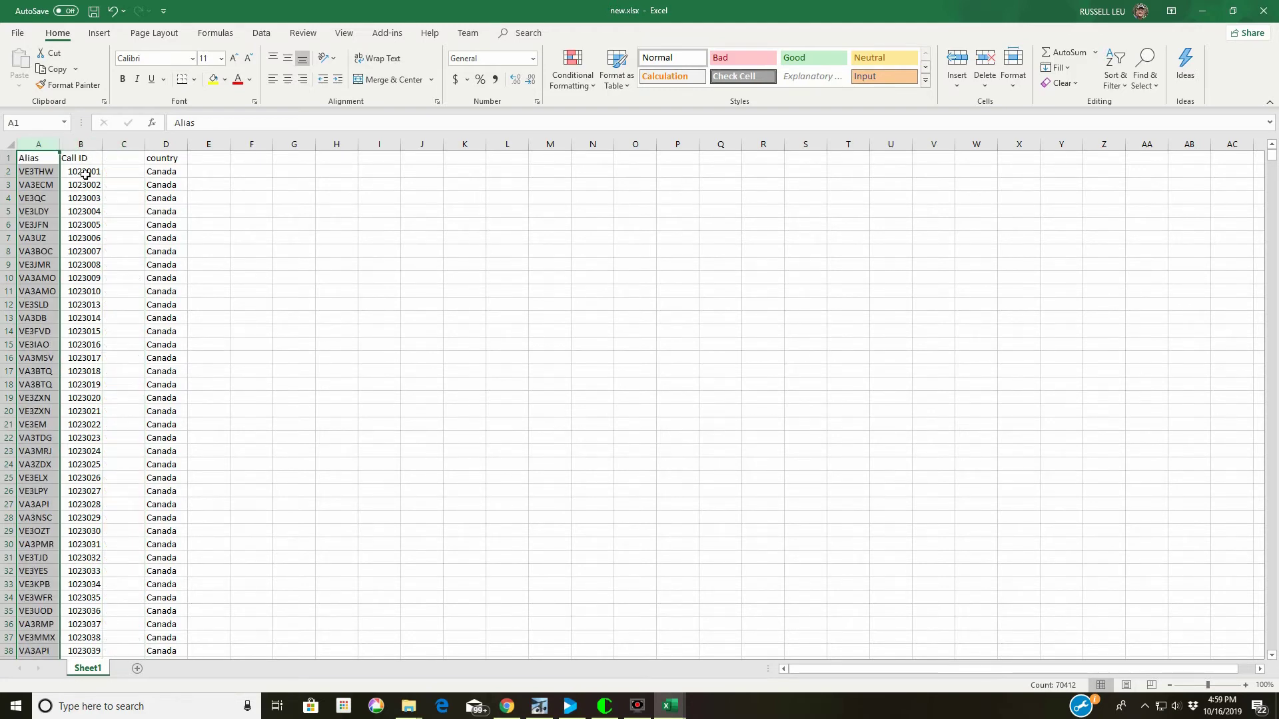
Check the column order in current.xlsx, then in new.xlsx insert a column before Call ID and enter the header Call Type in B1.
mouse_move(663, 711)
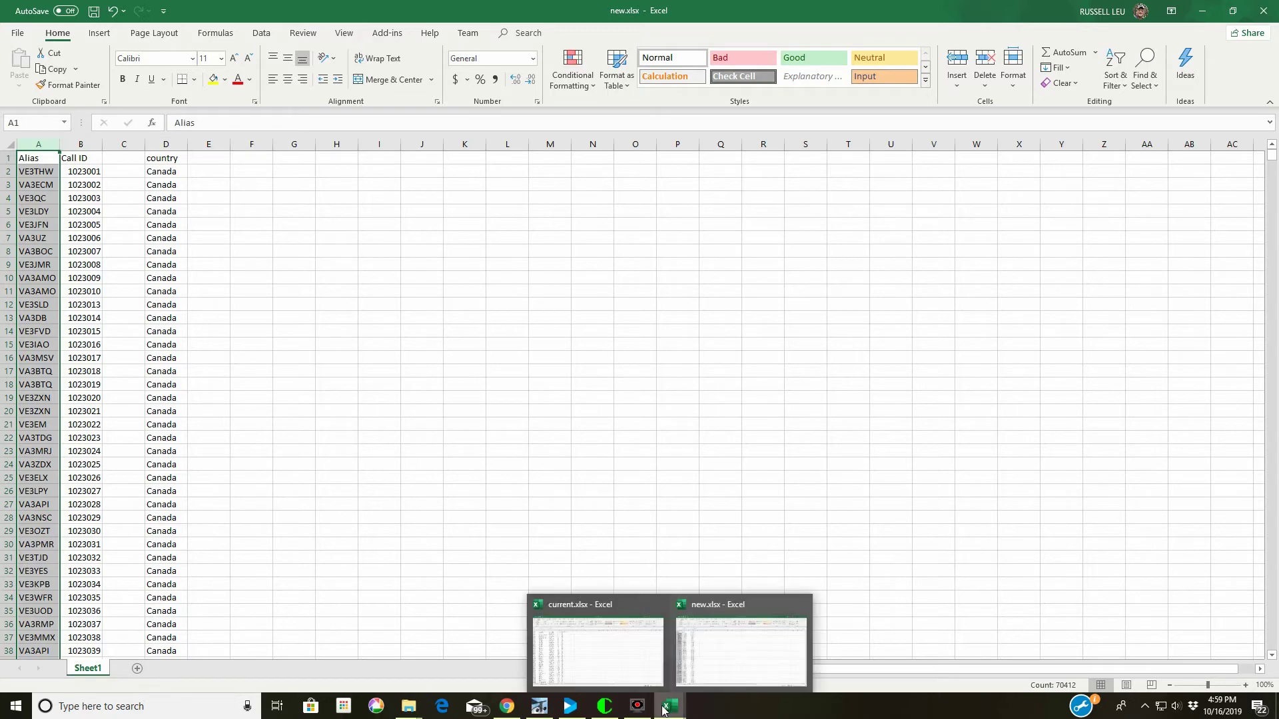
click(626, 686)
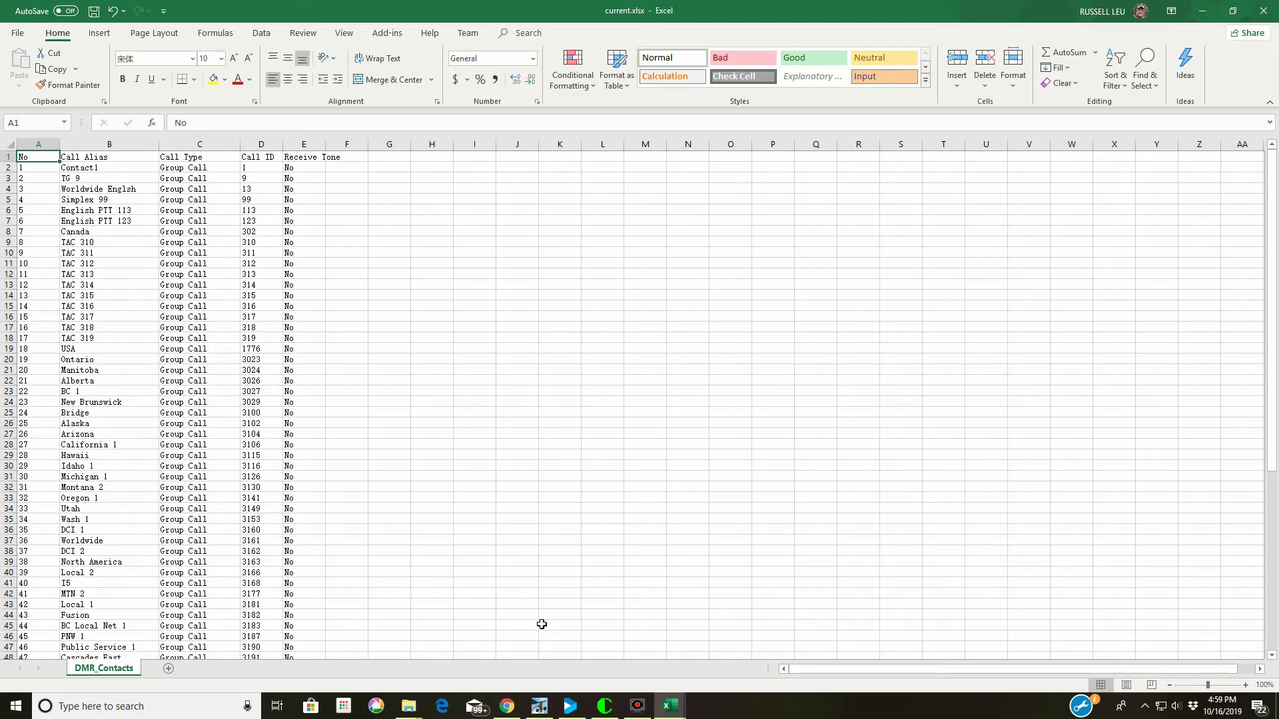
mouse_move(673, 706)
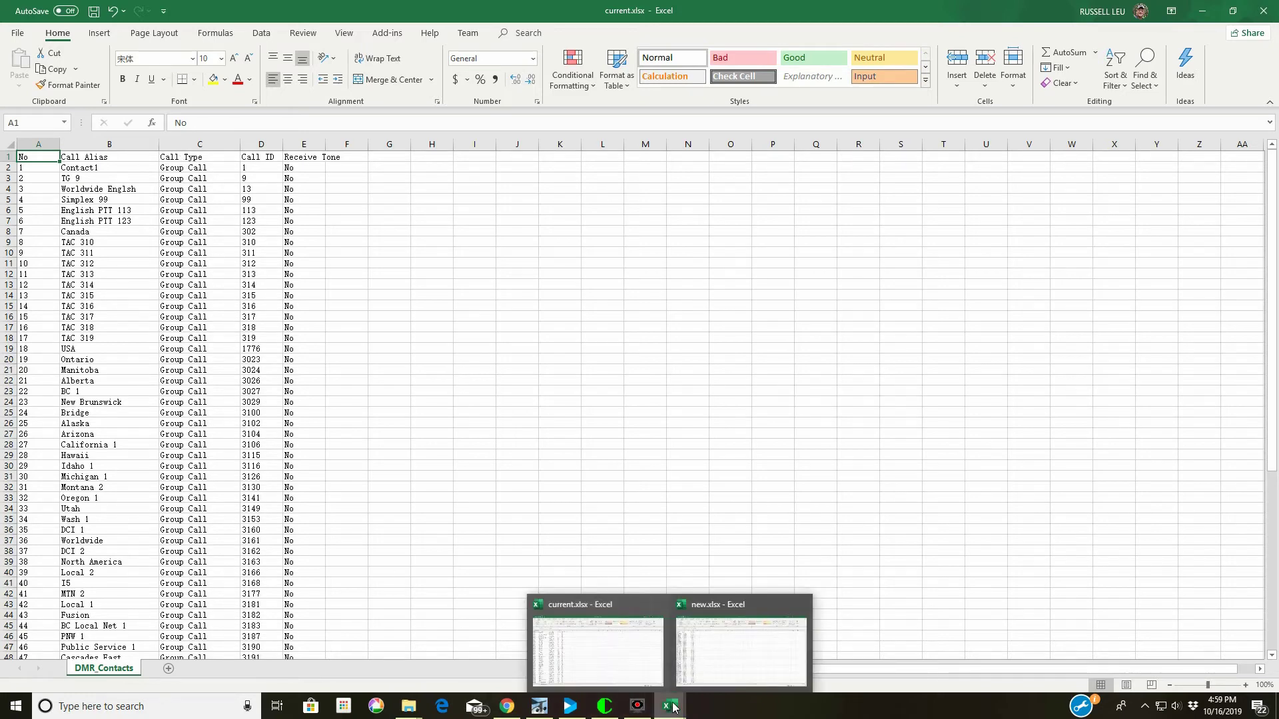
click(714, 674)
click(89, 142)
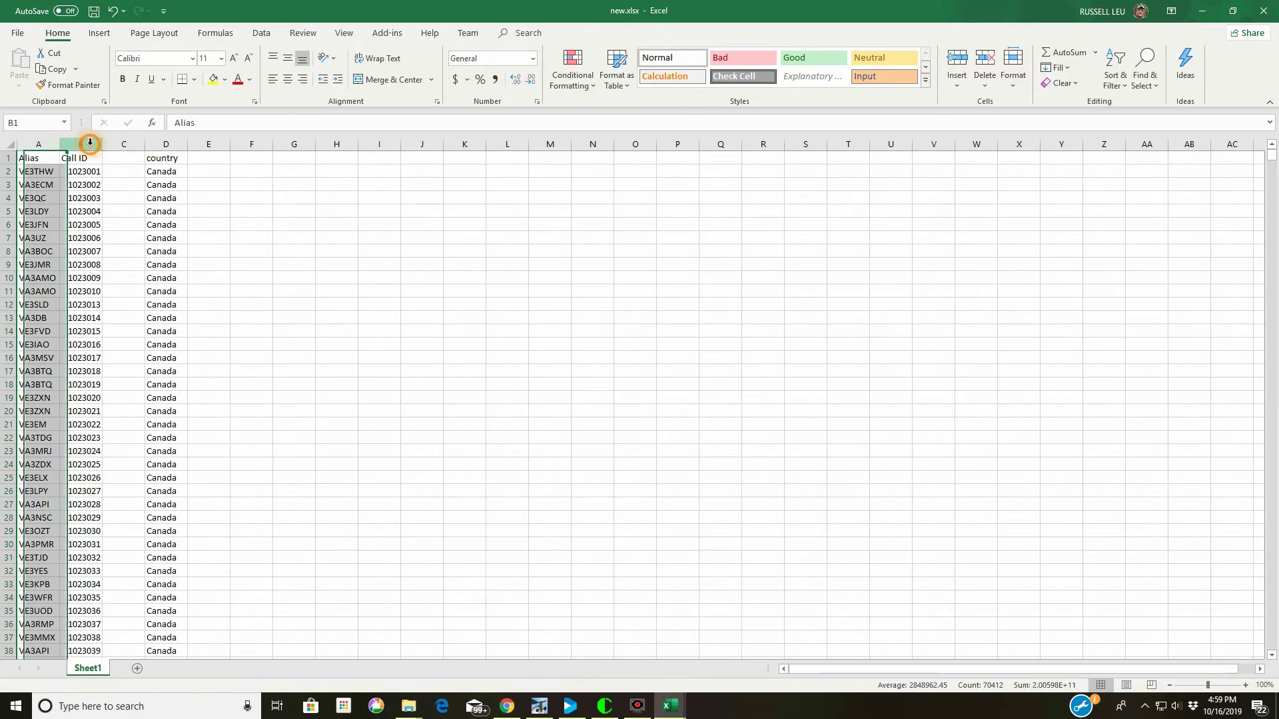
right_click(90, 142)
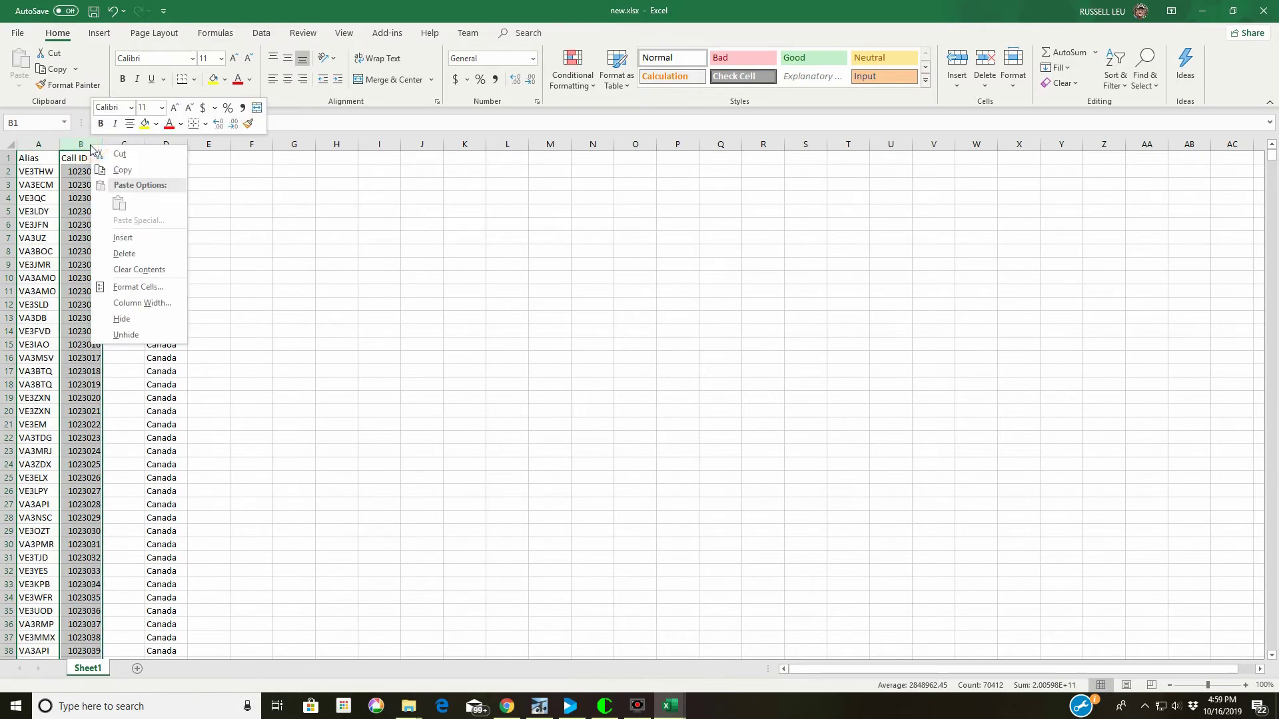
click(123, 237)
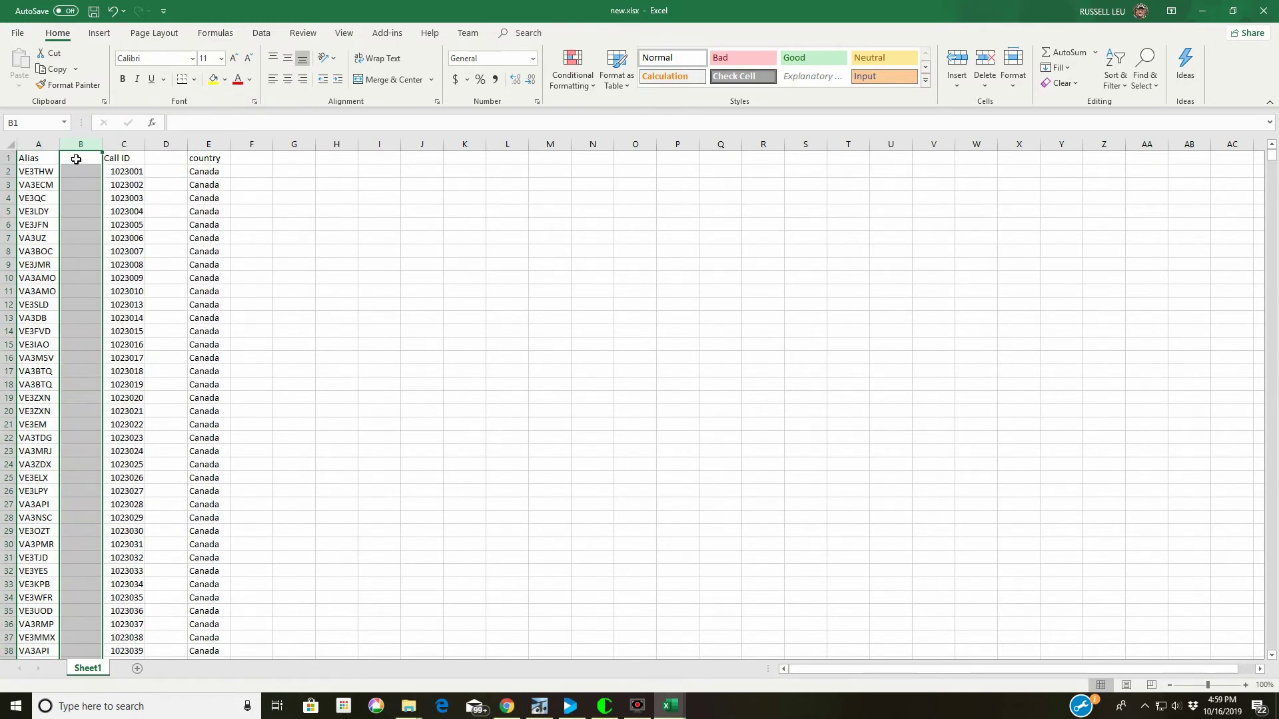
click(76, 159)
text(Cal)
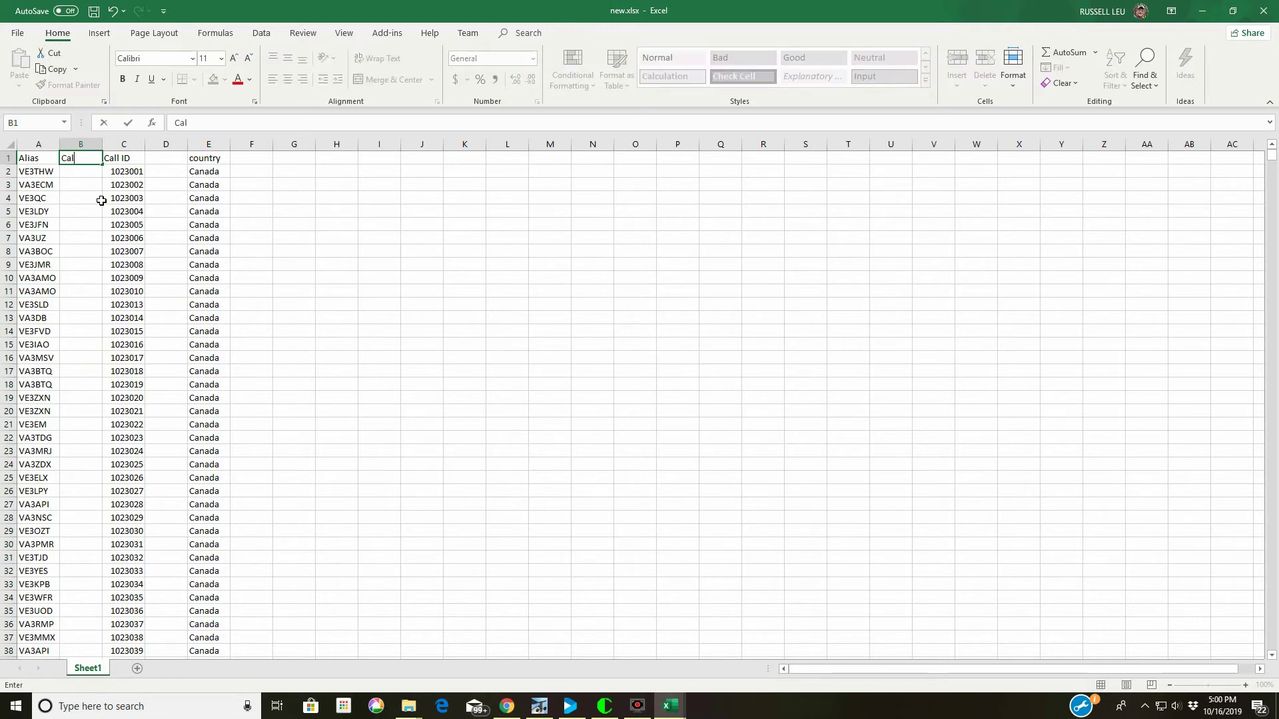
text(l Type)
key(Tab)
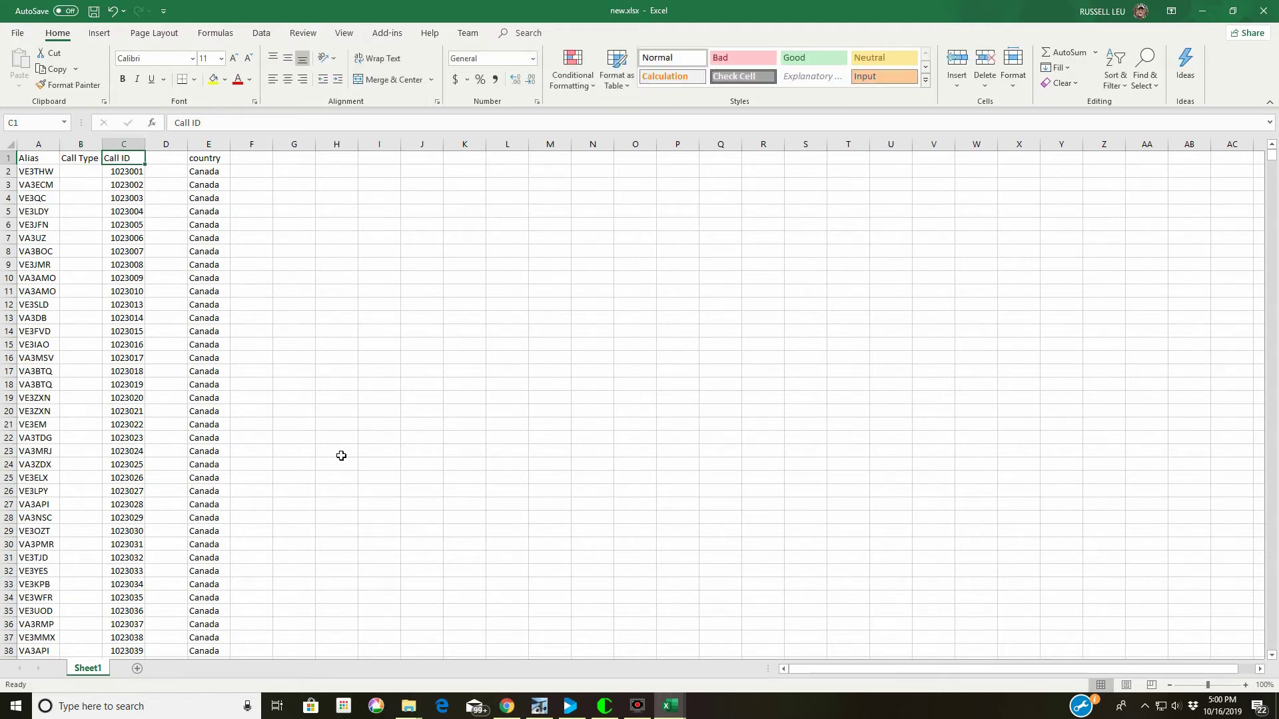
Look up the last column header in current.xlsx, then enter Receive Tone as the header in D1 of new.xlsx.
mouse_move(669, 706)
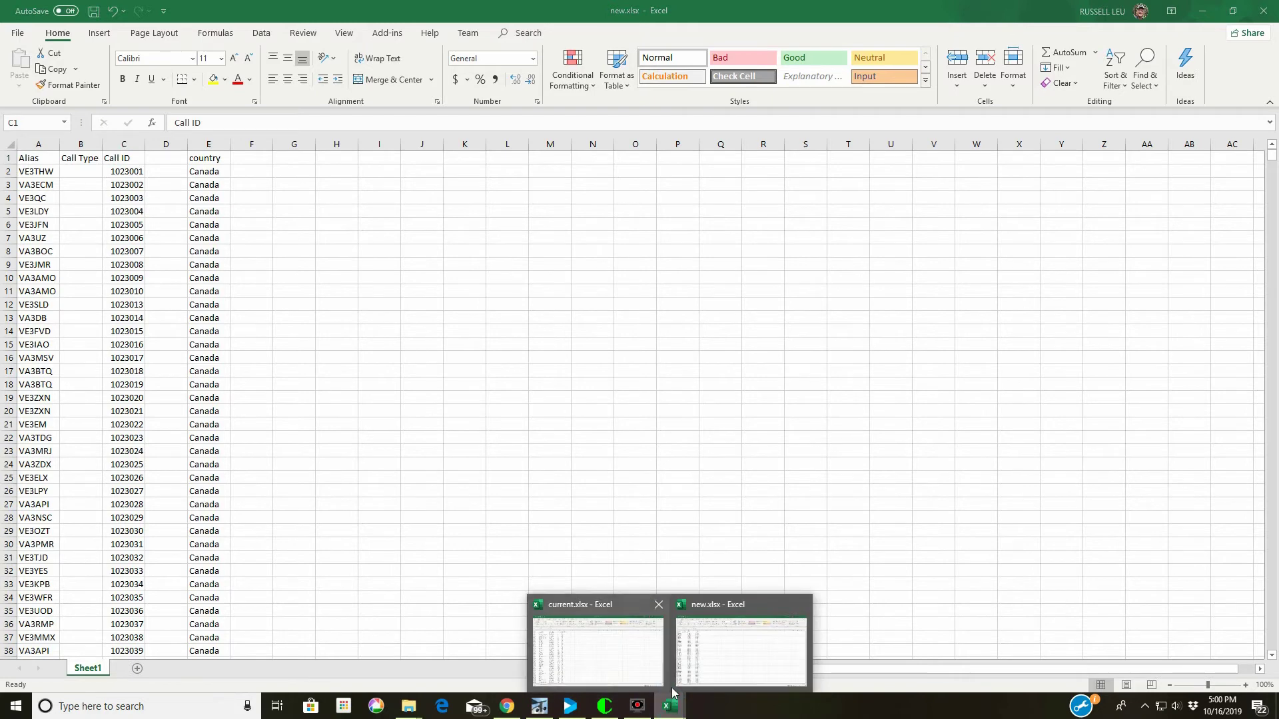
click(625, 674)
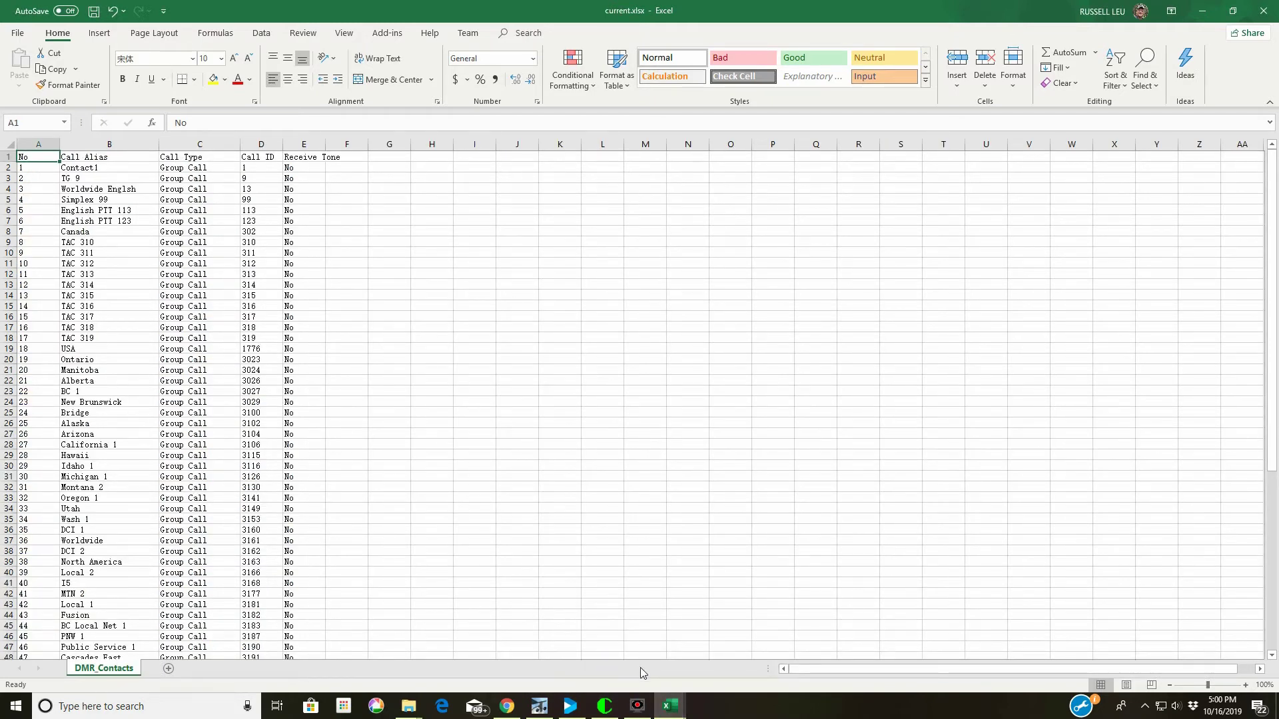
click(669, 707)
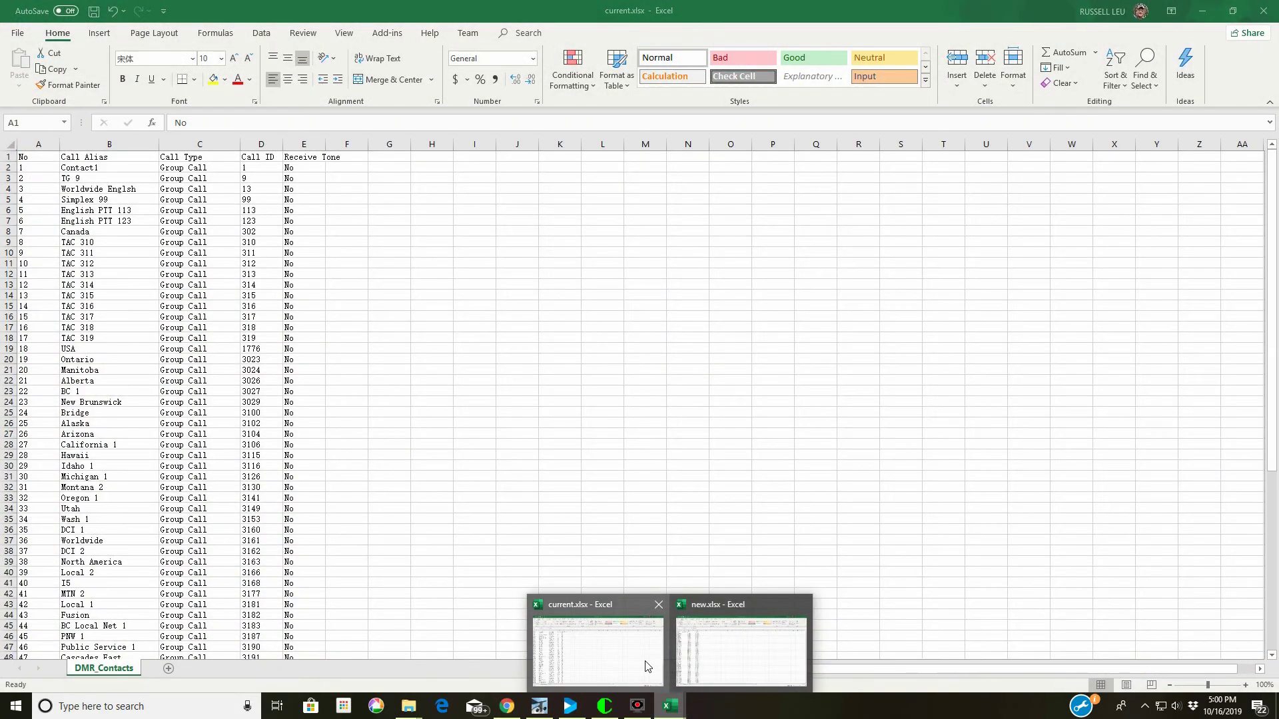
click(722, 665)
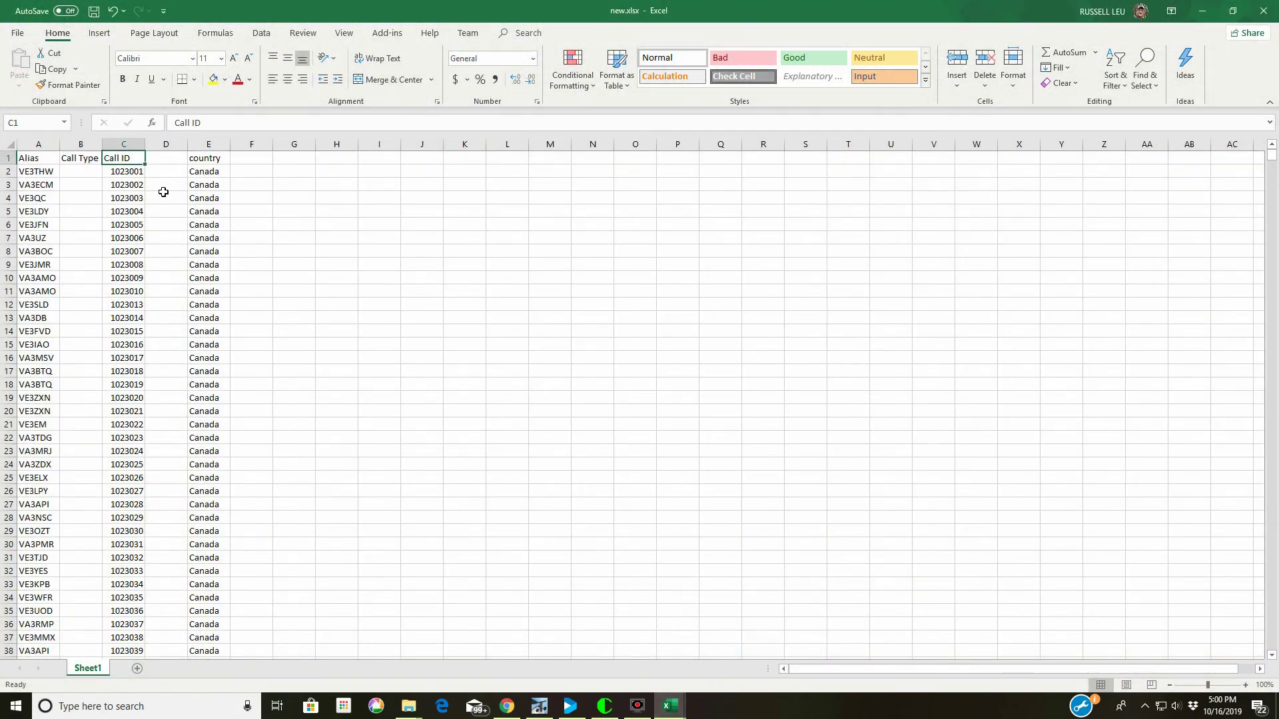
click(168, 161)
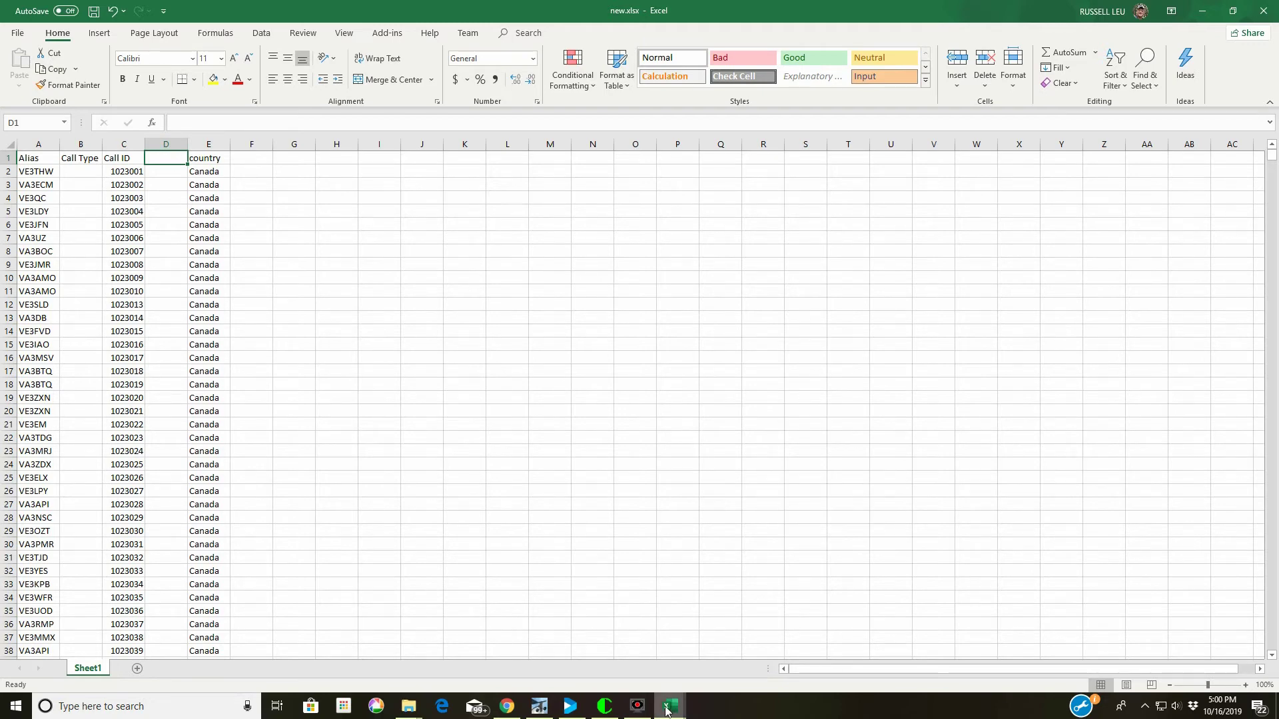
mouse_move(665, 703)
mouse_move(639, 685)
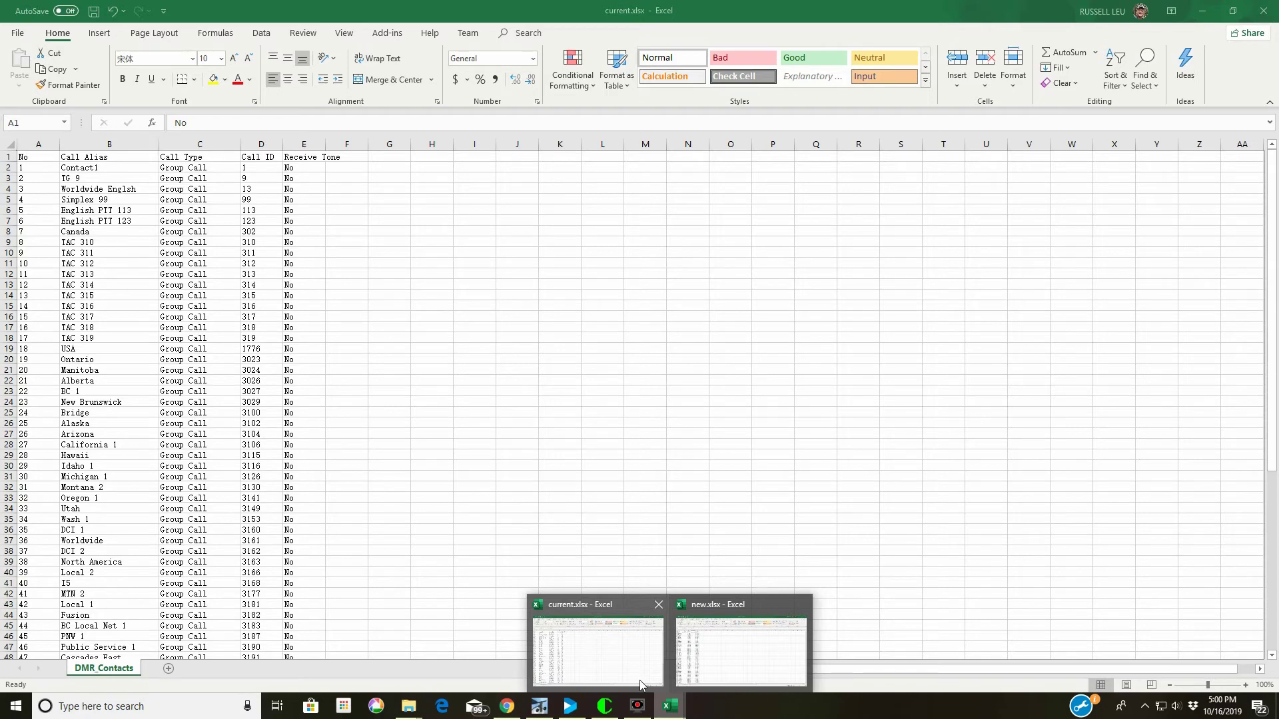
click(759, 652)
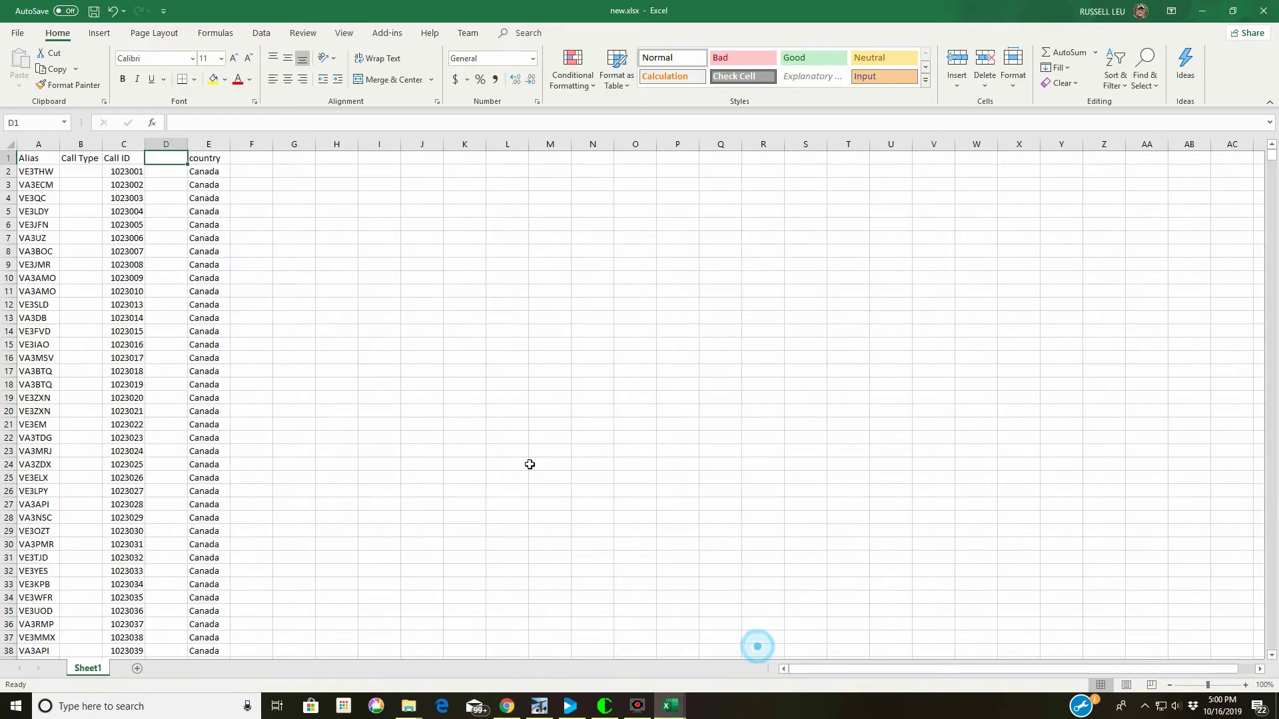
text(Rec)
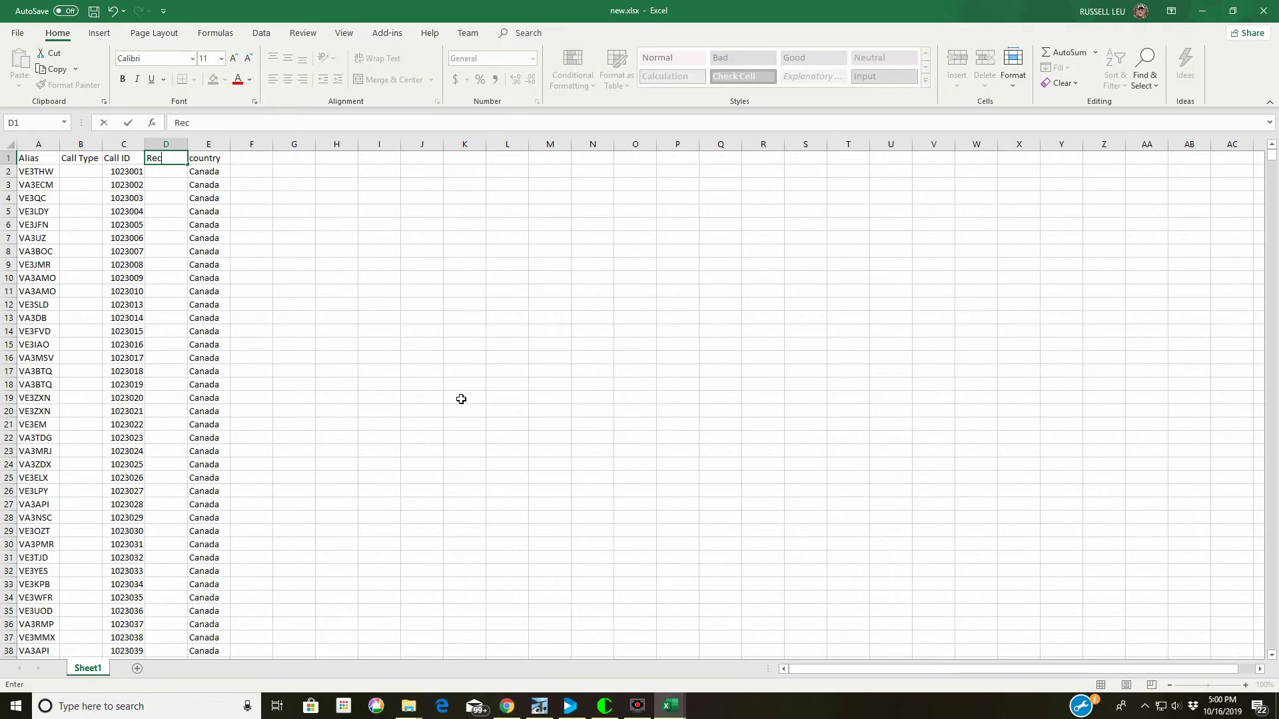
text(ei)
key(BackSpace)
text(eive Time)
key(Tab)
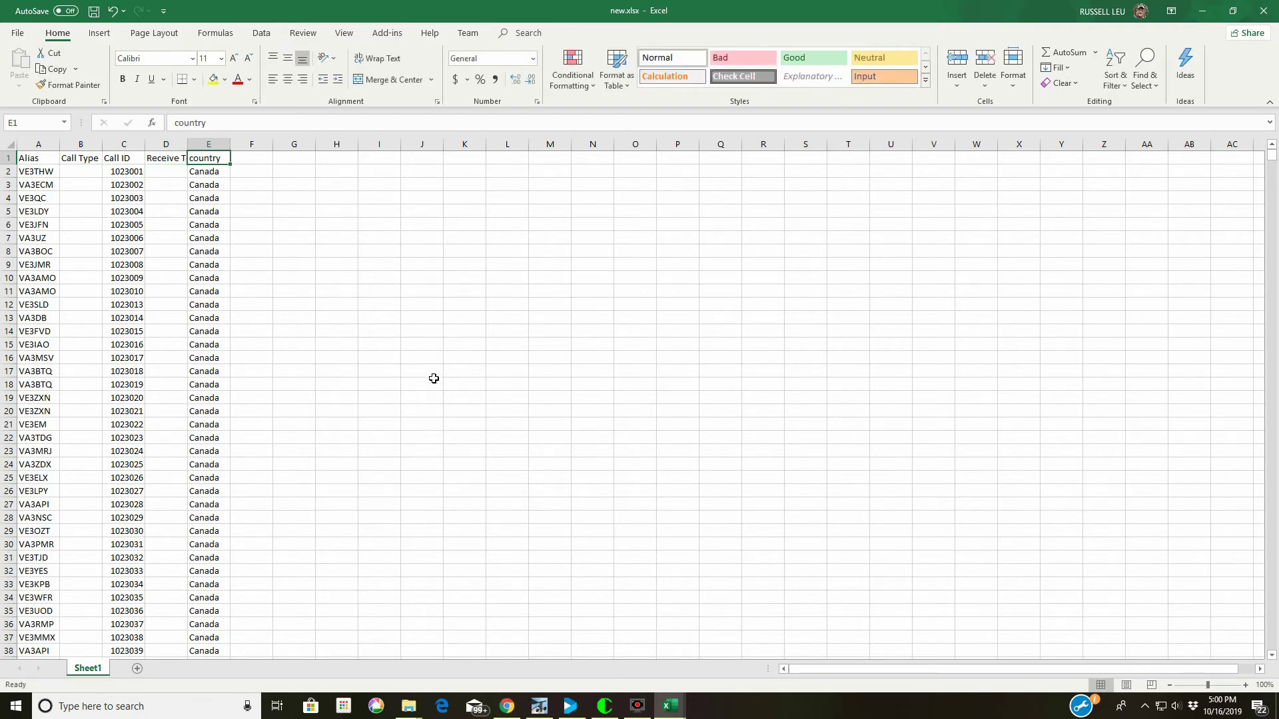
Delete the country column from the contact list in new.xlsx.
click(207, 142)
right_click(207, 143)
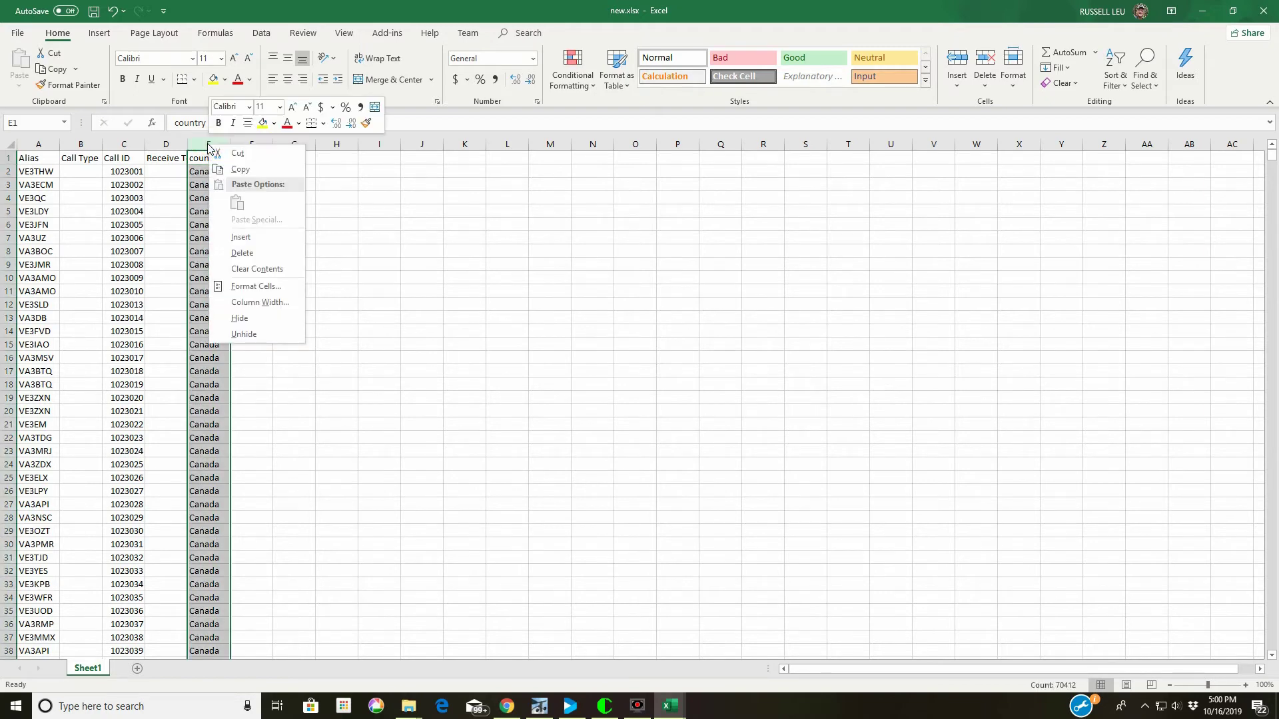
click(245, 253)
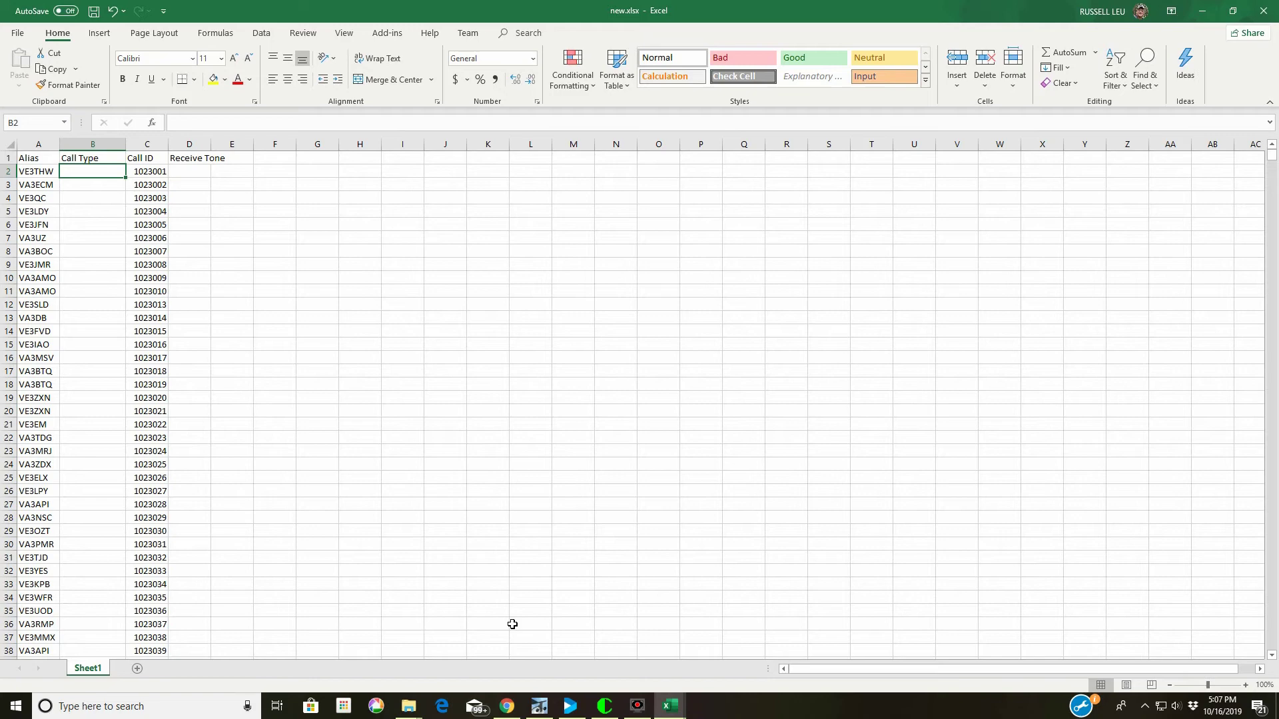
Enter Private Call in B2, fill it down the Call Type column for every contact, and check that the fill reaches the last row.
text(P)
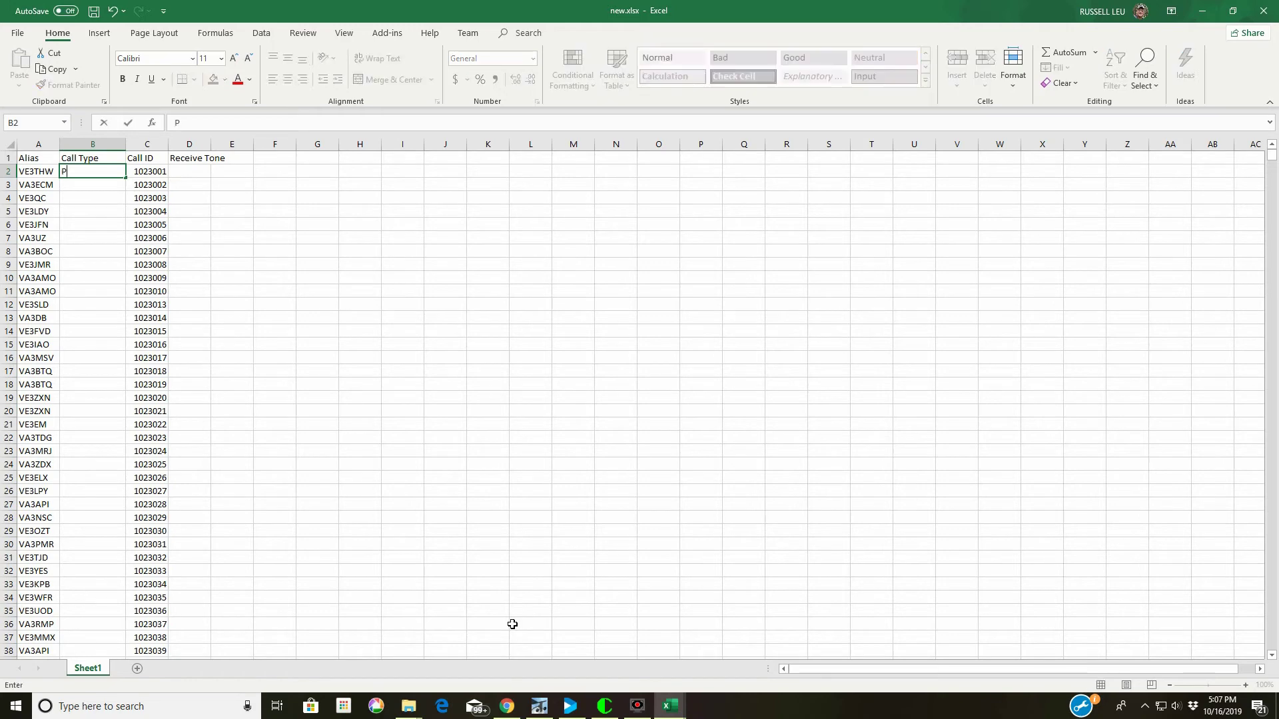
text(rivate Call)
key(Return)
key(Up)
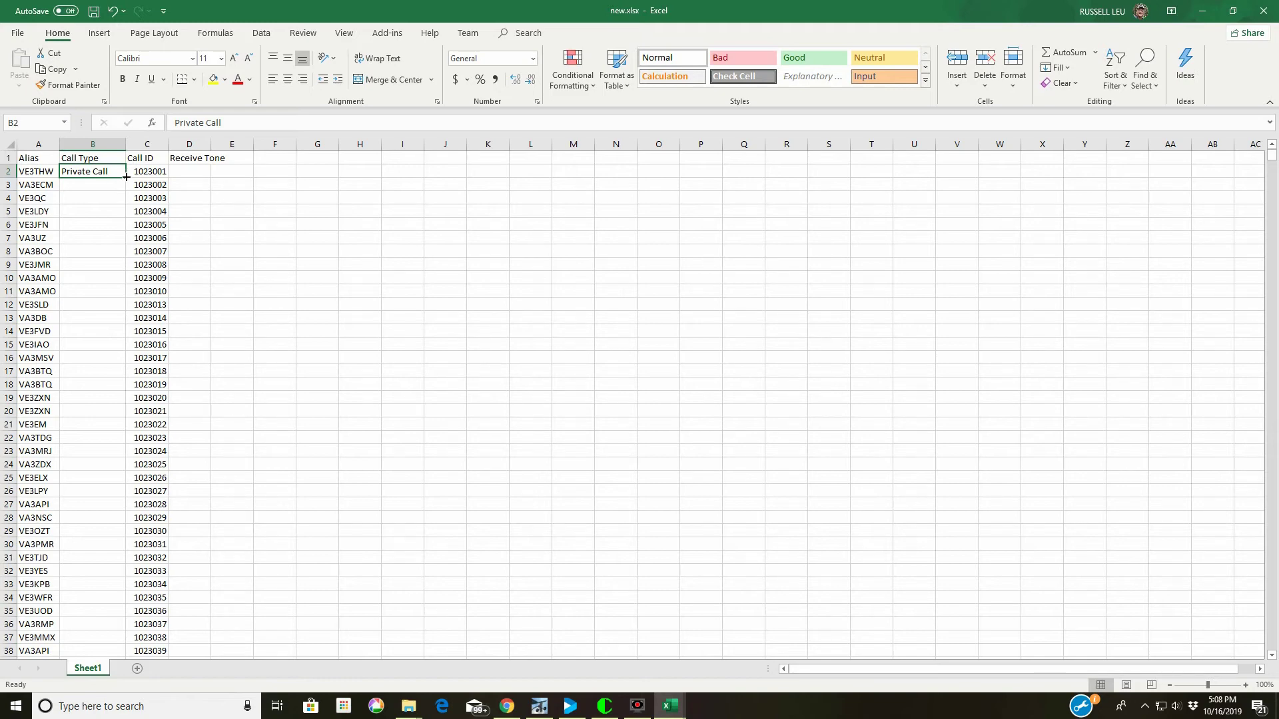
double_click(126, 177)
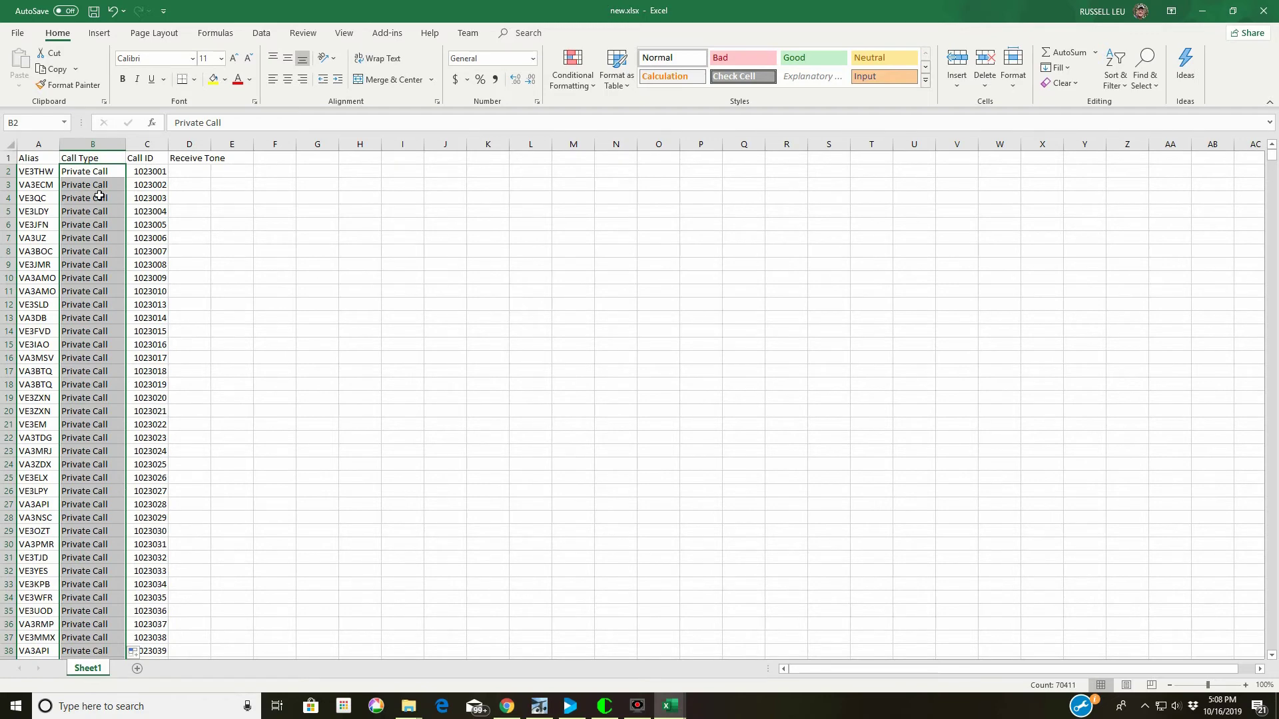
click(100, 173)
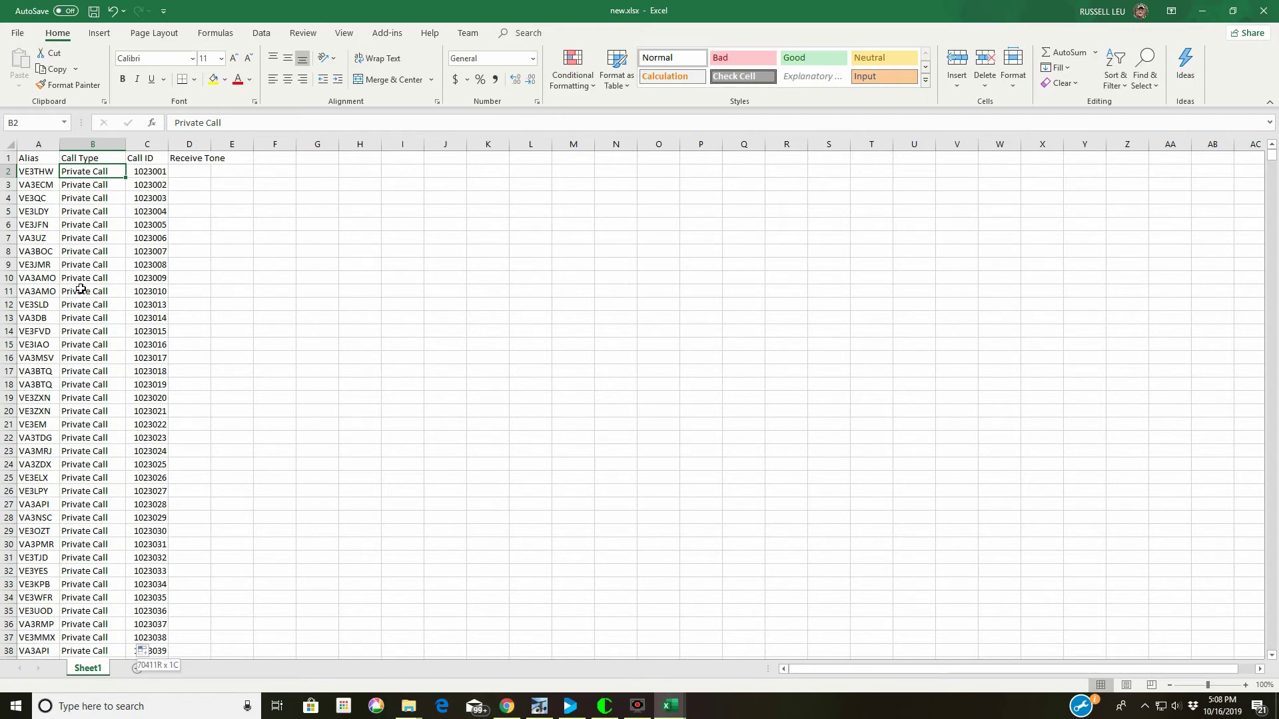
key(ctrl+shift+Down)
scroll(133, 429, down, 3)
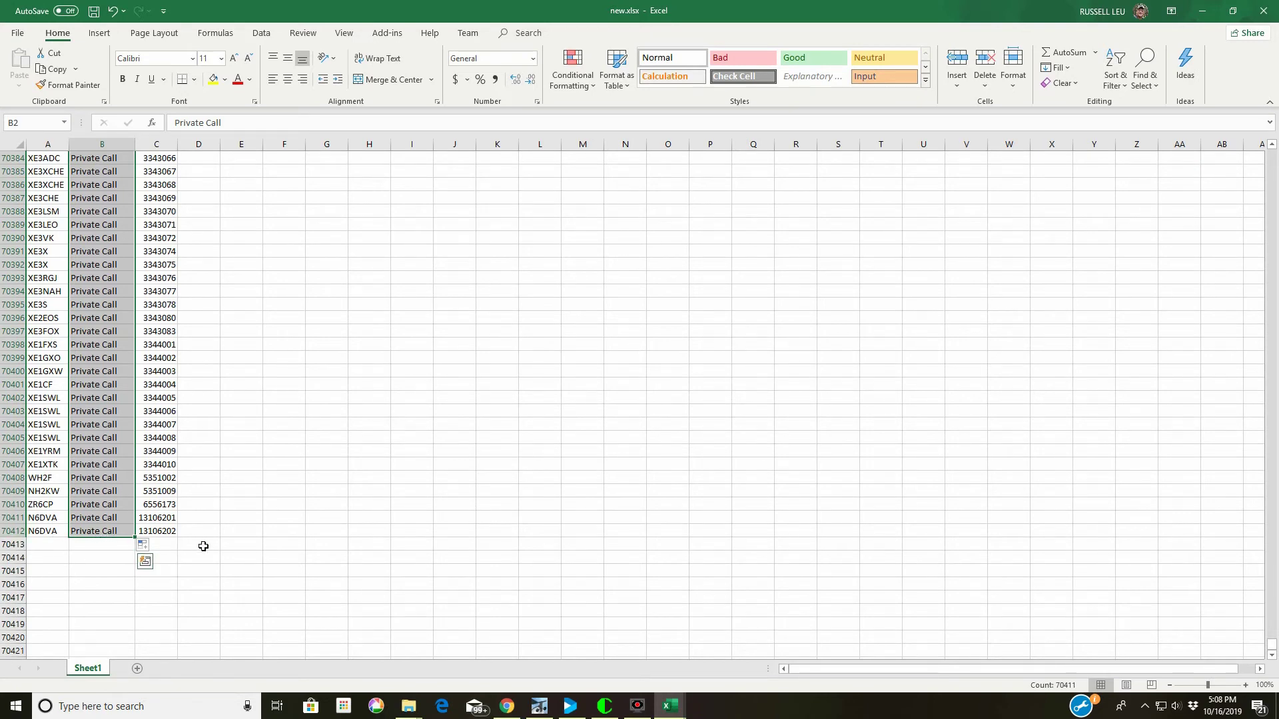
key(ctrl+shift+Up)
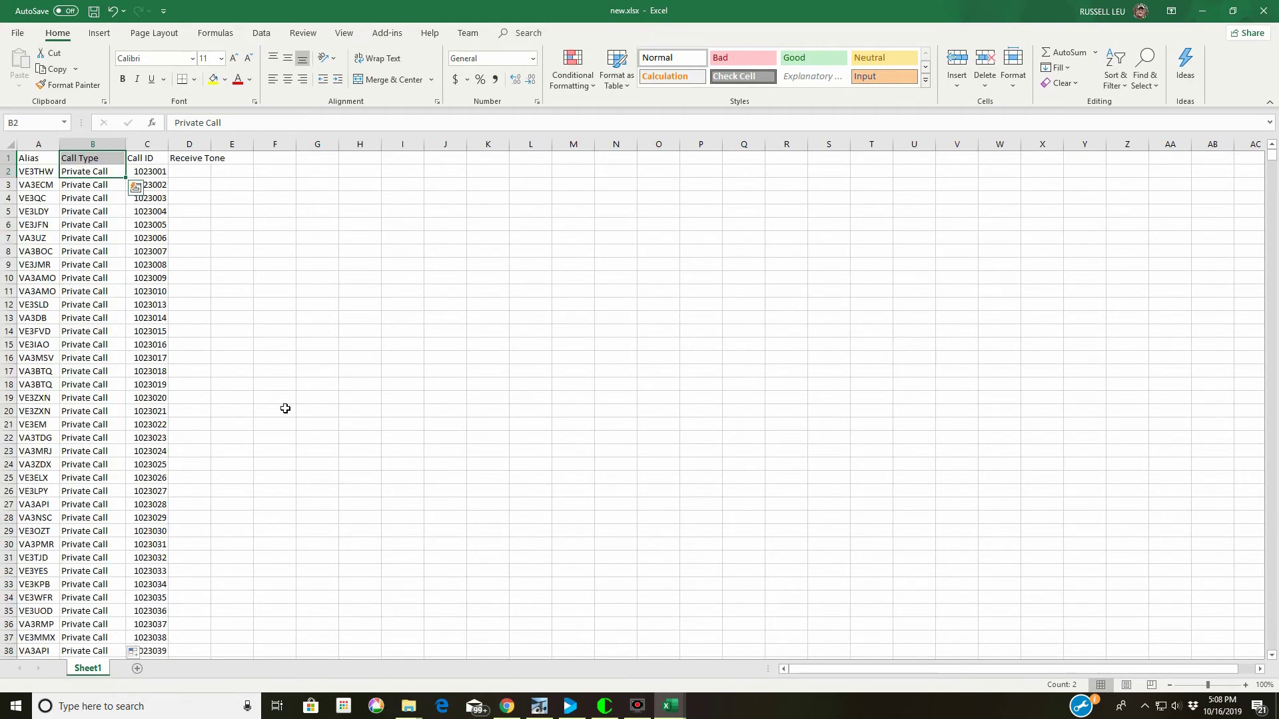
Enter No in D2, fill it down the Receive Tone column for every contact, and check the end of the list.
click(188, 173)
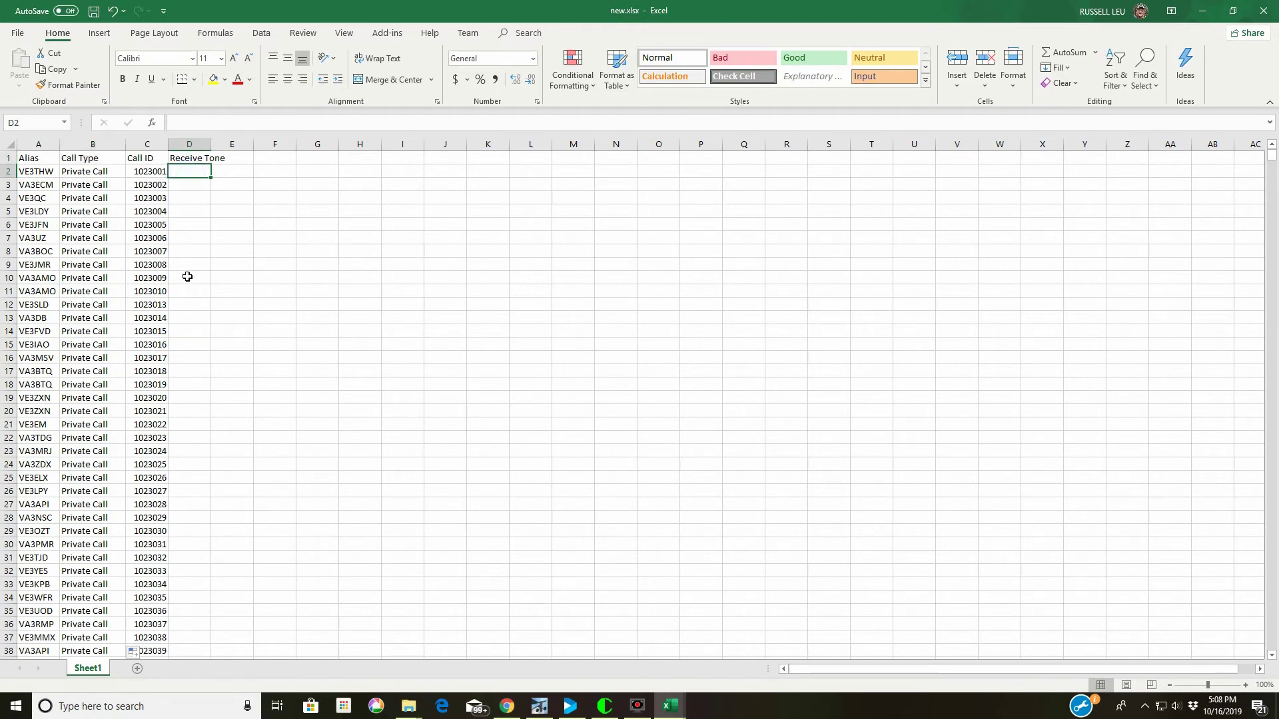
text(No)
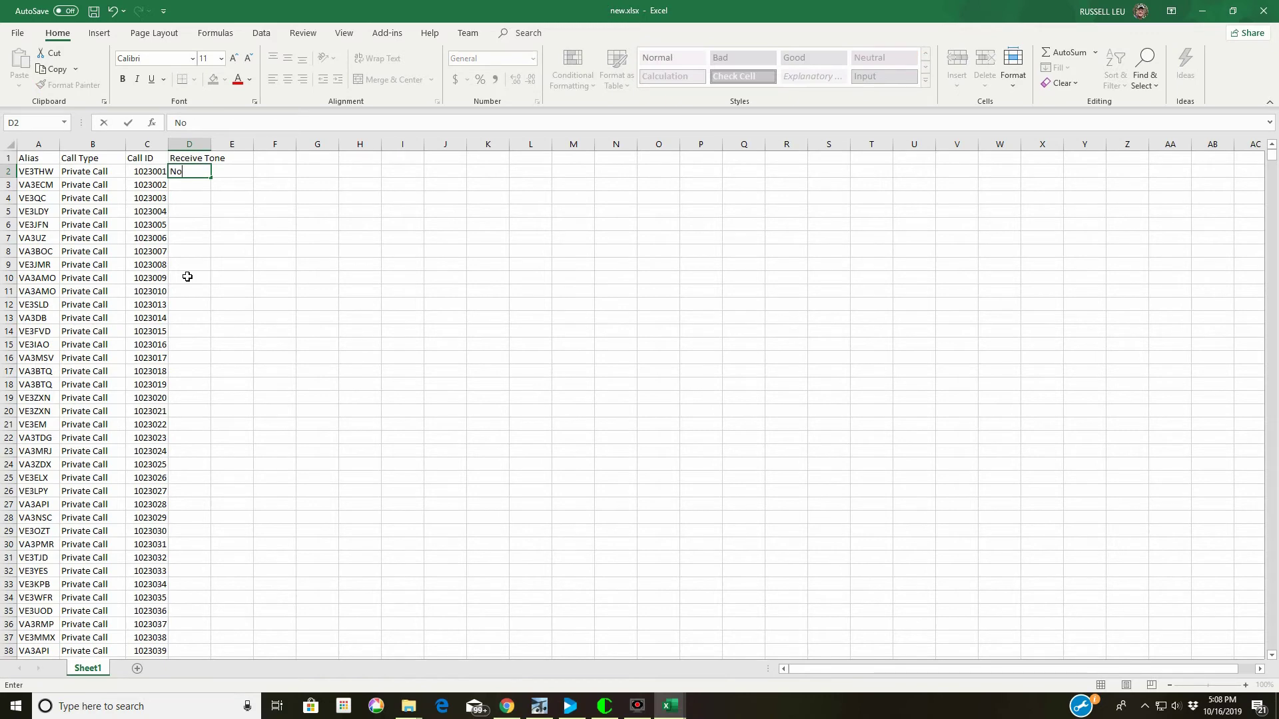
key(Return)
key(Up)
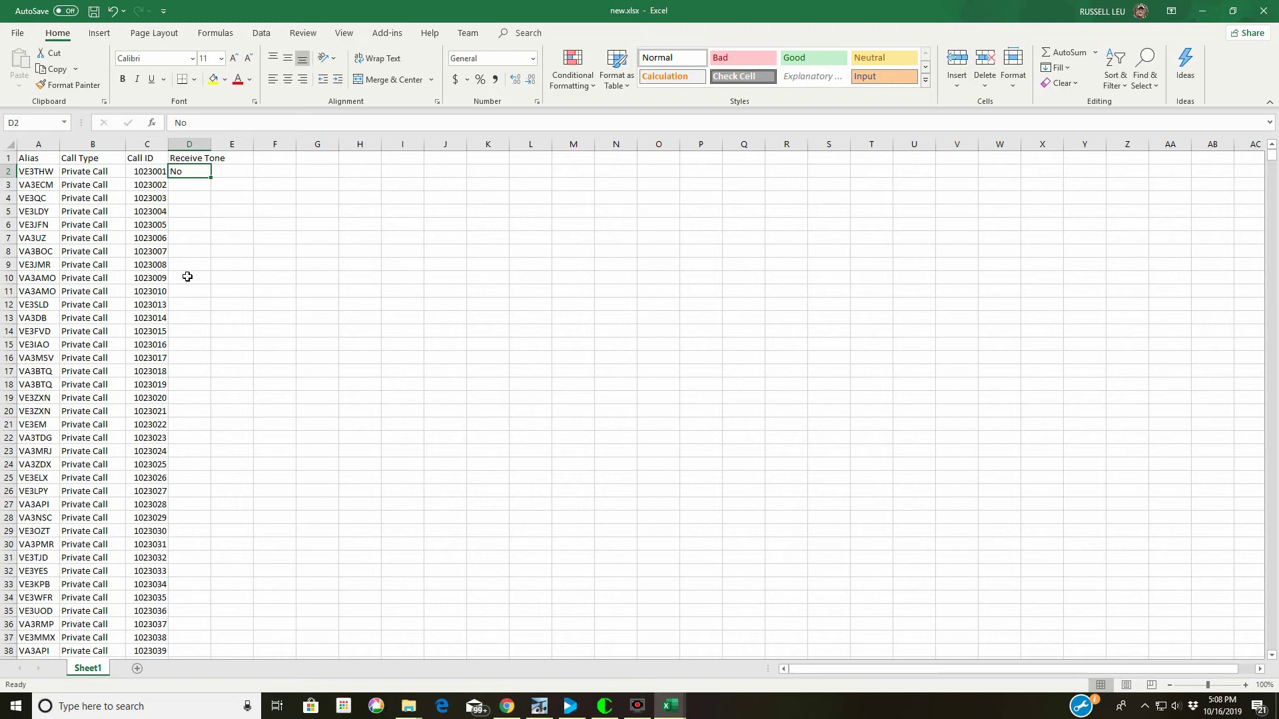
double_click(211, 178)
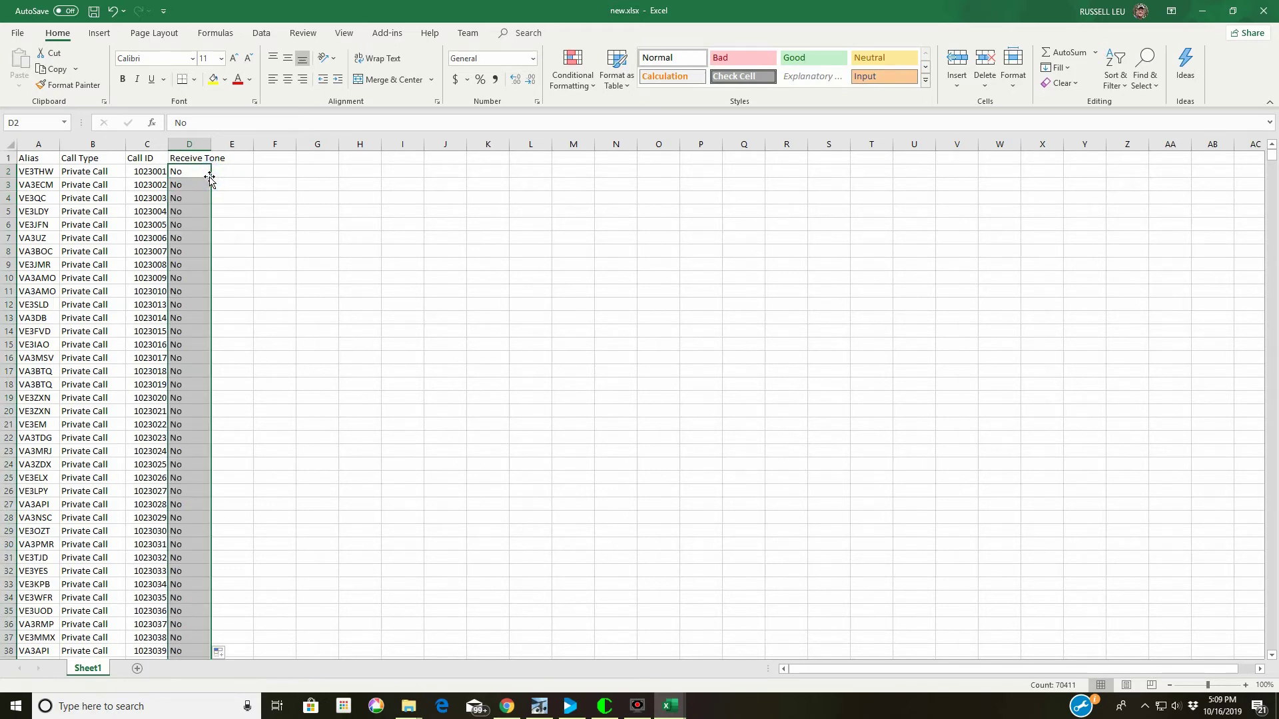
click(182, 172)
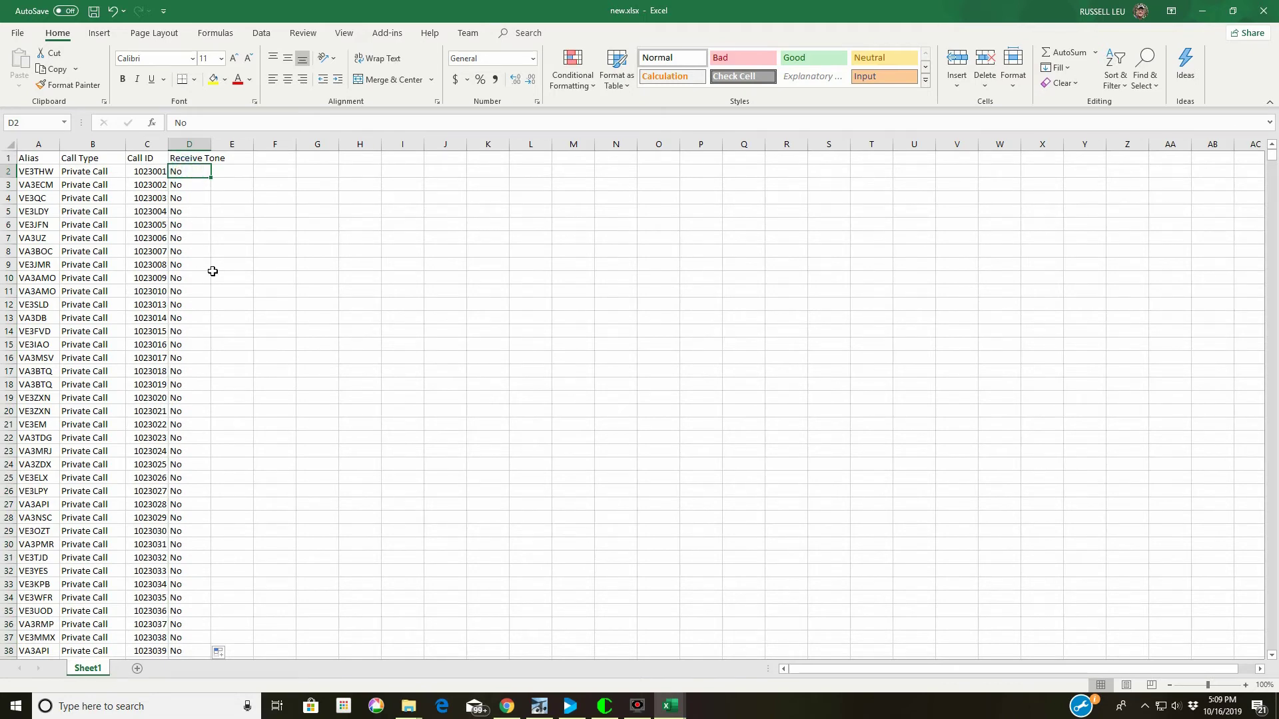
key(ctrl+shift+Down)
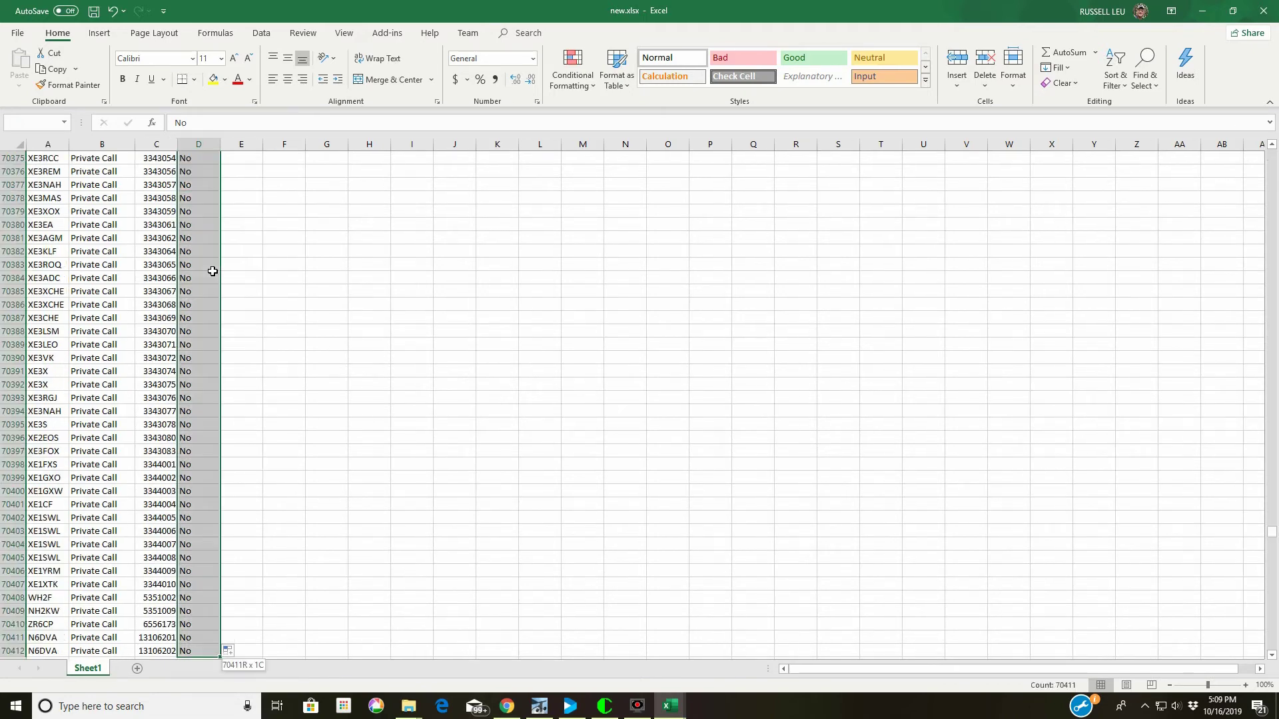
scroll(225, 319, down, 1)
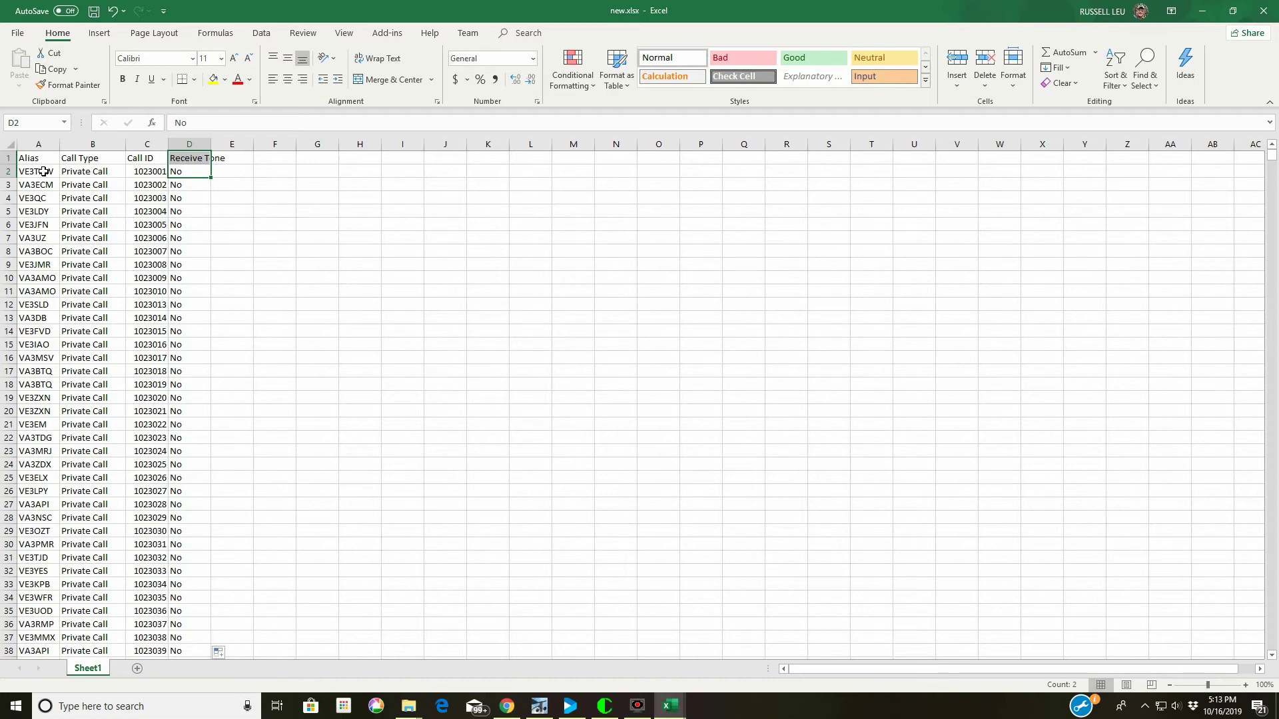
Copy every contact in new.xlsx across the Alias to Receive Tone columns, from row 2 down to the last row.
drag(25, 172, 184, 174)
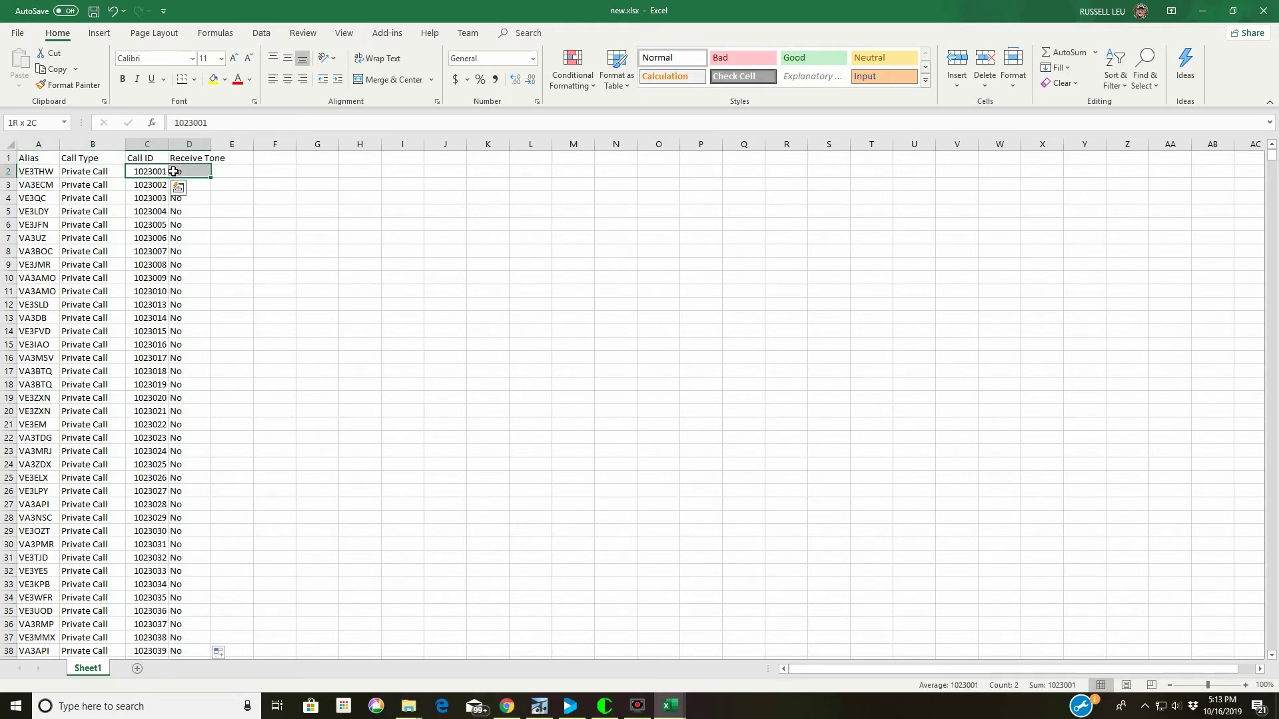
drag(42, 172, 194, 176)
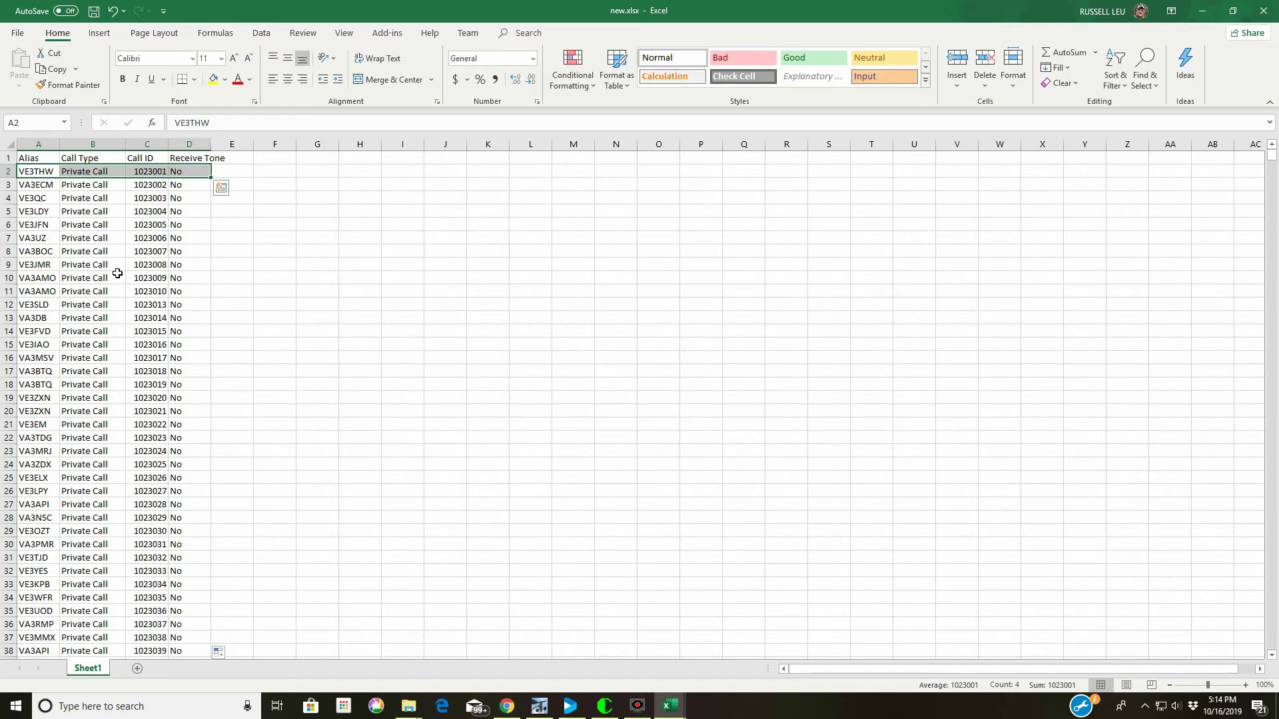
key(ctrl+shift+Down)
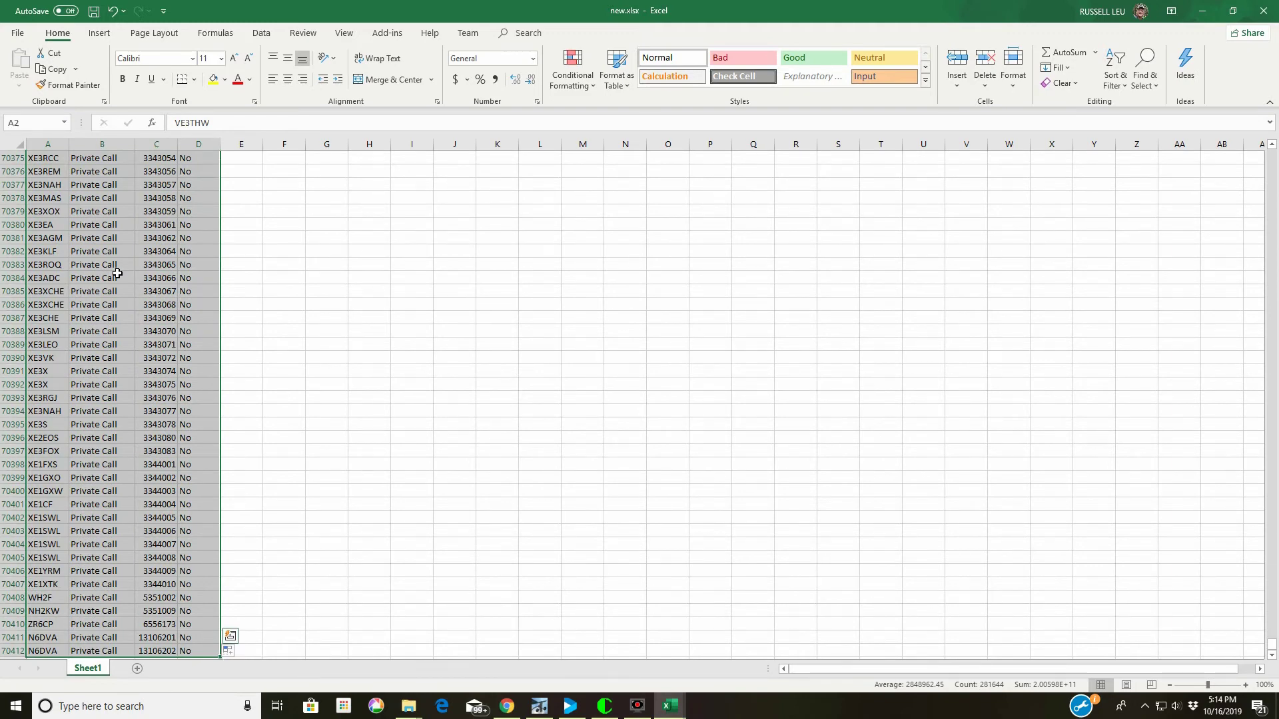
key(ctrl+c)
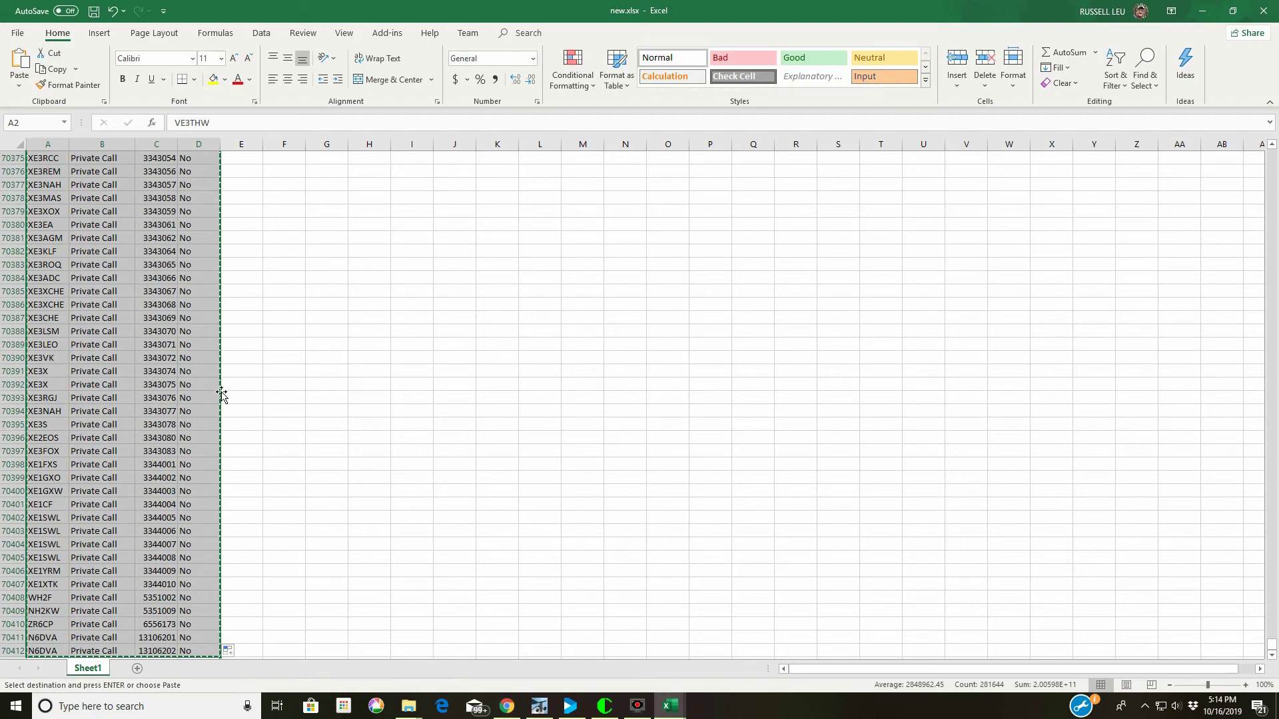
Switch to current.xlsx and paste the copied contacts at B74, directly below the last existing contact.
mouse_move(672, 701)
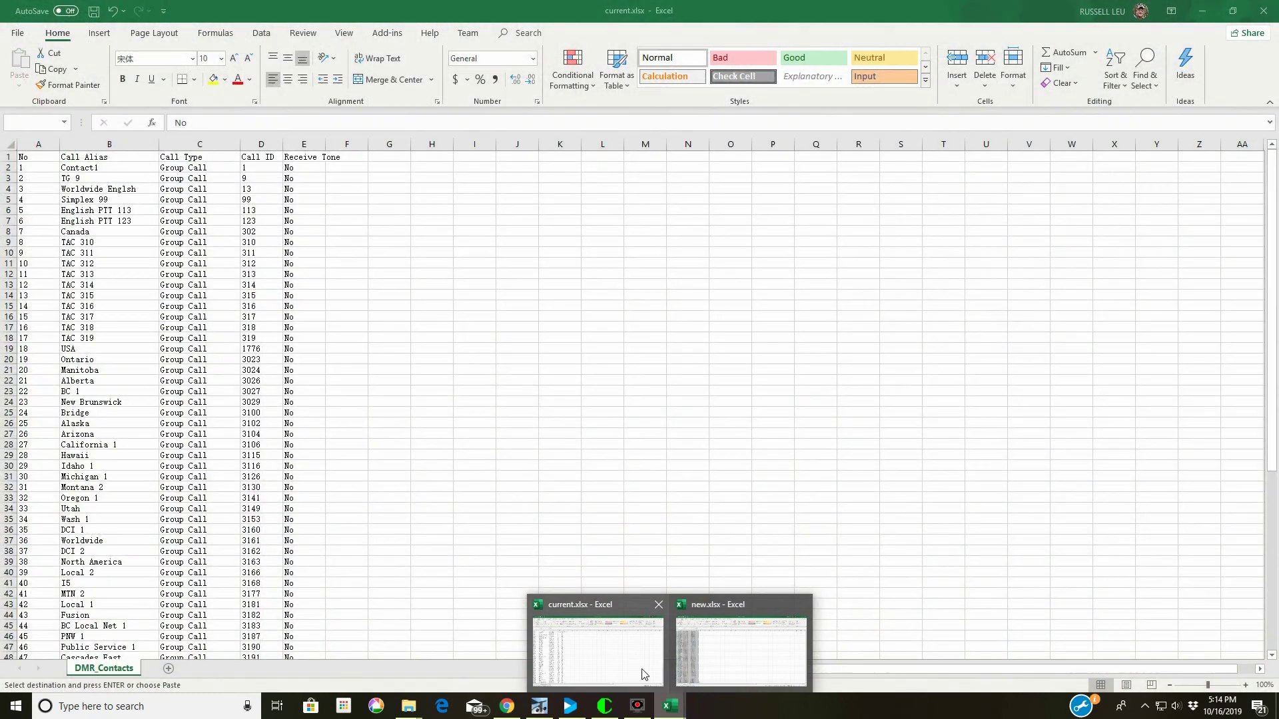
click(609, 666)
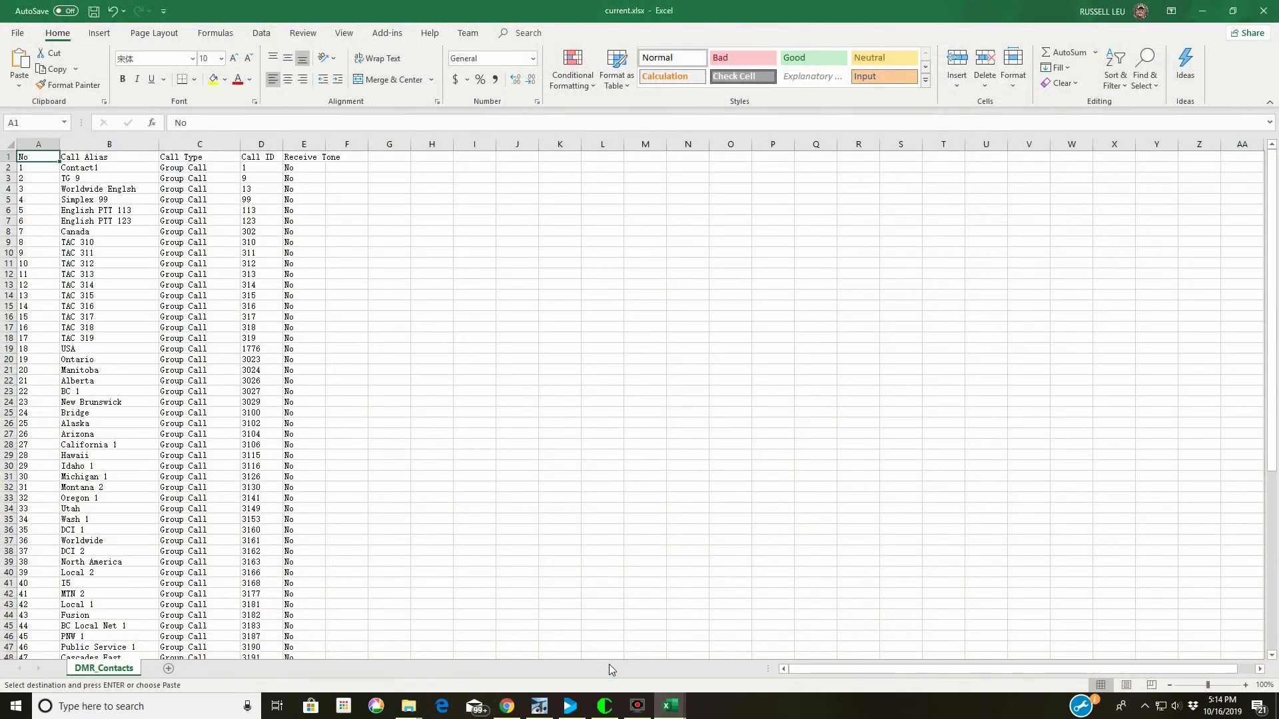
scroll(580, 610, down, 1)
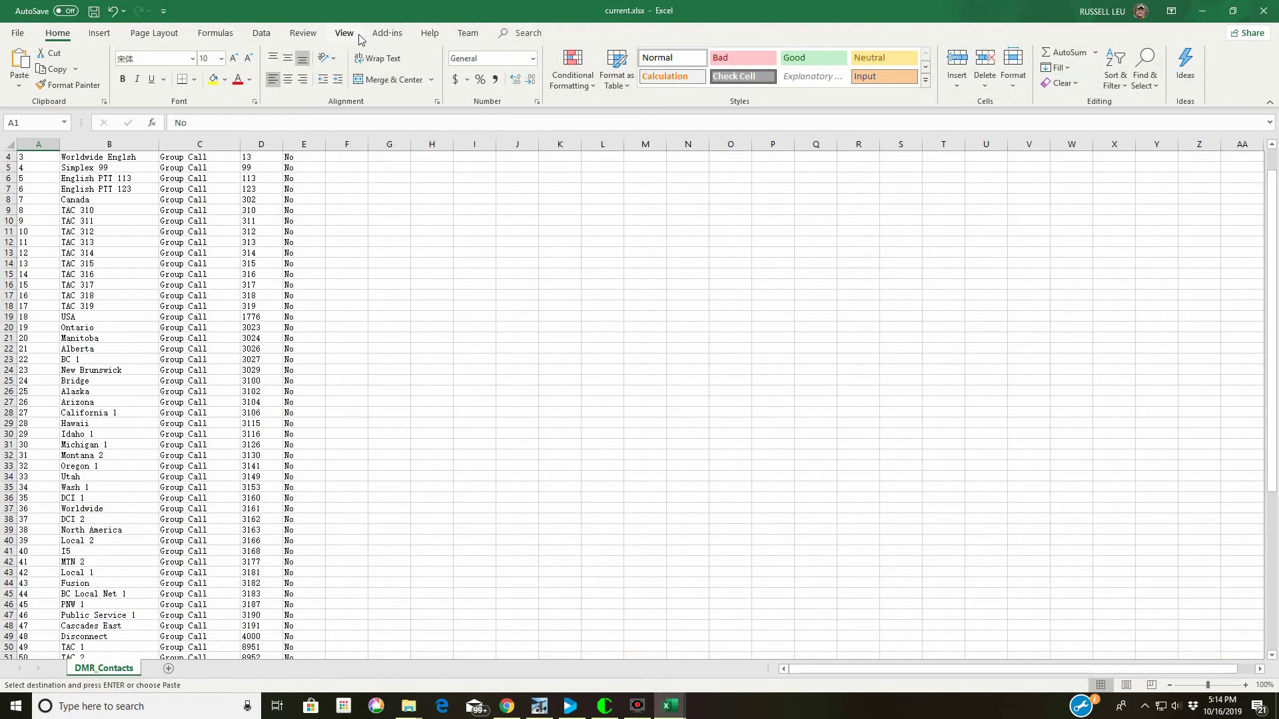
scroll(334, 95, down, 5)
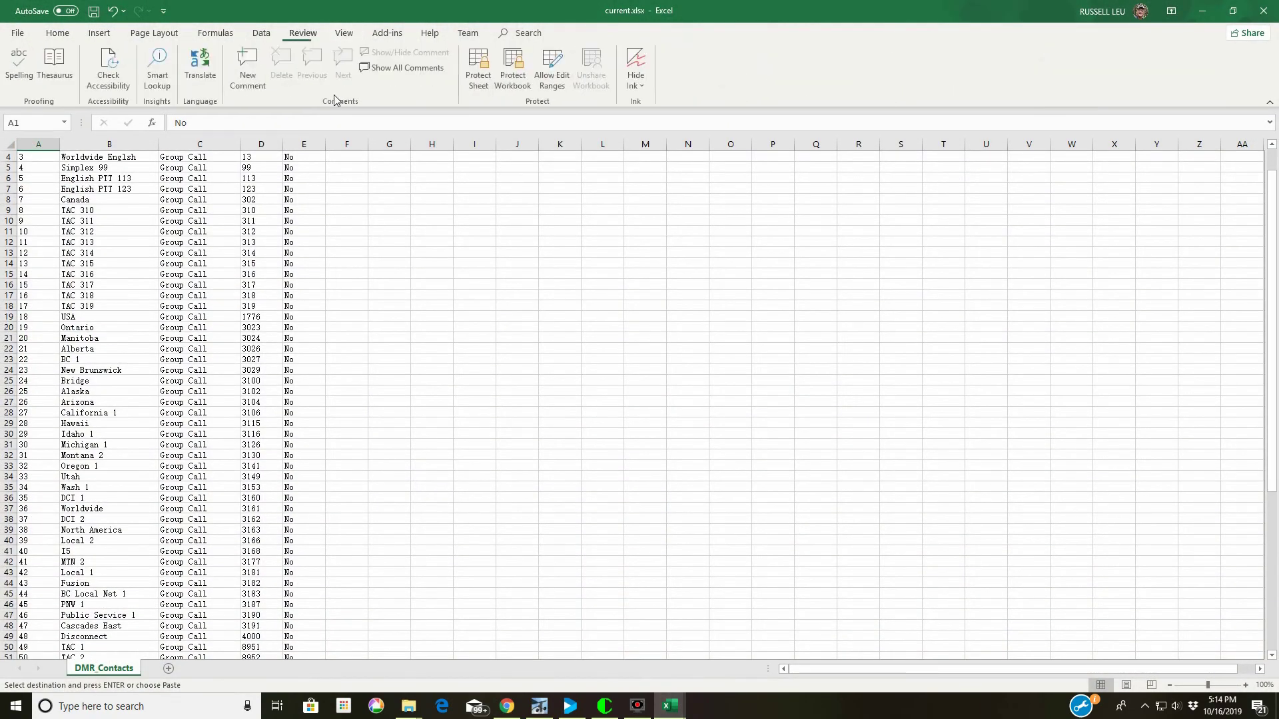
scroll(737, 451, down, 2)
scroll(565, 437, down, 1)
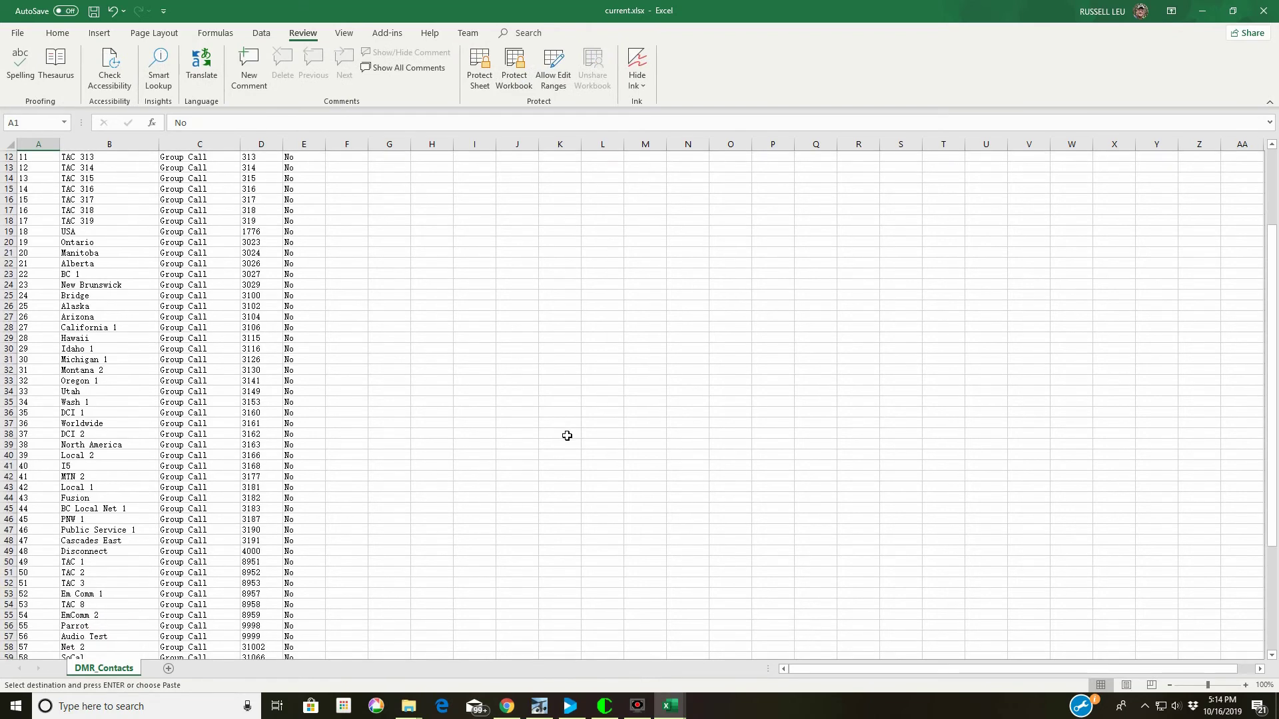
scroll(392, 439, down, 10)
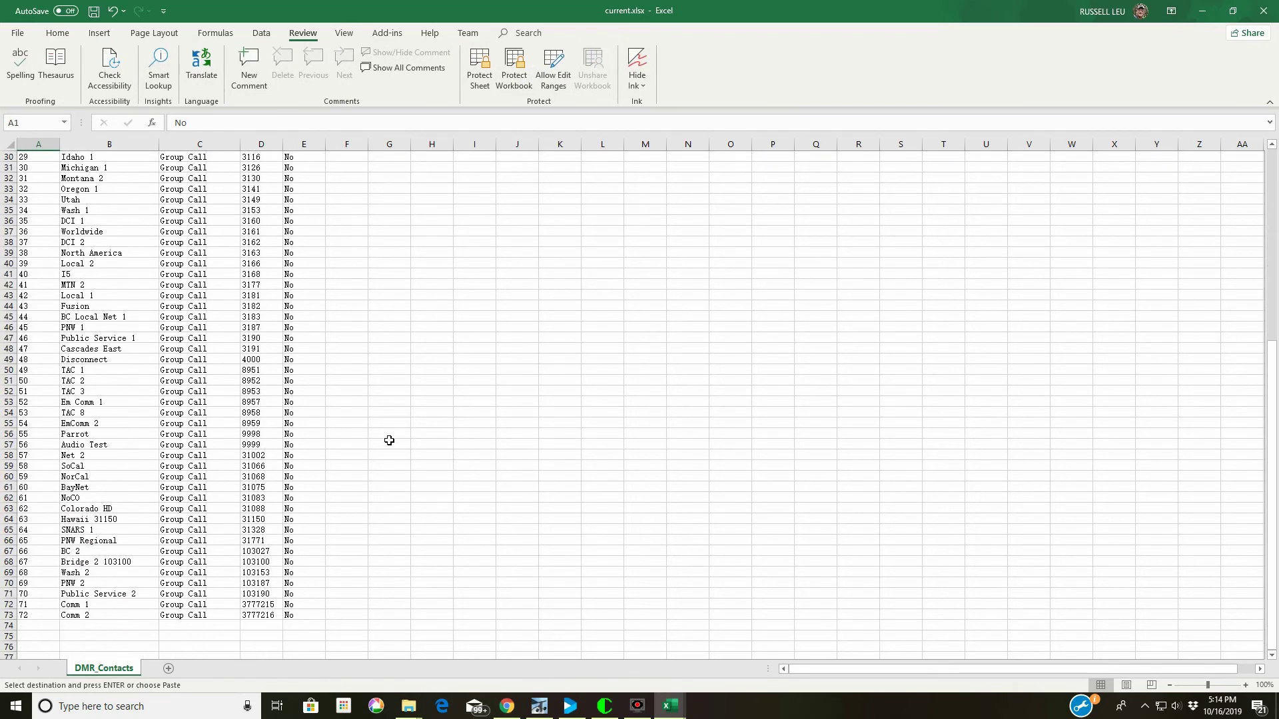
click(85, 509)
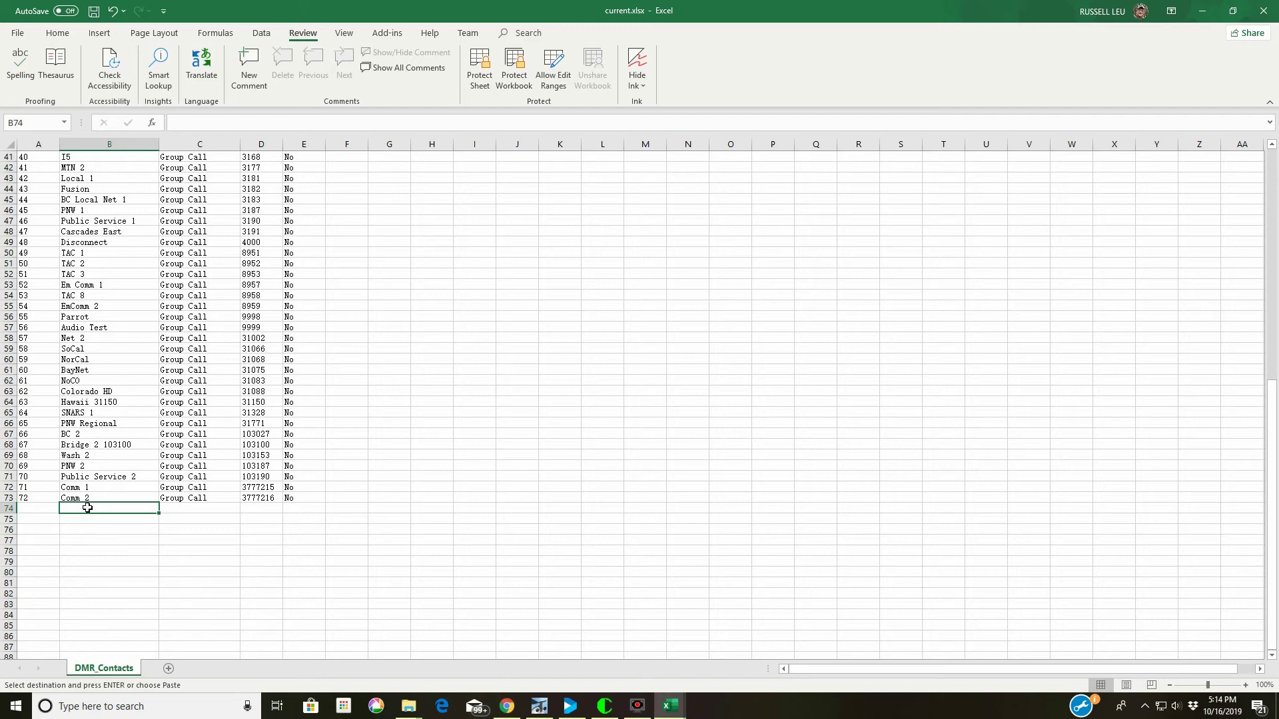
key(ctrl+v)
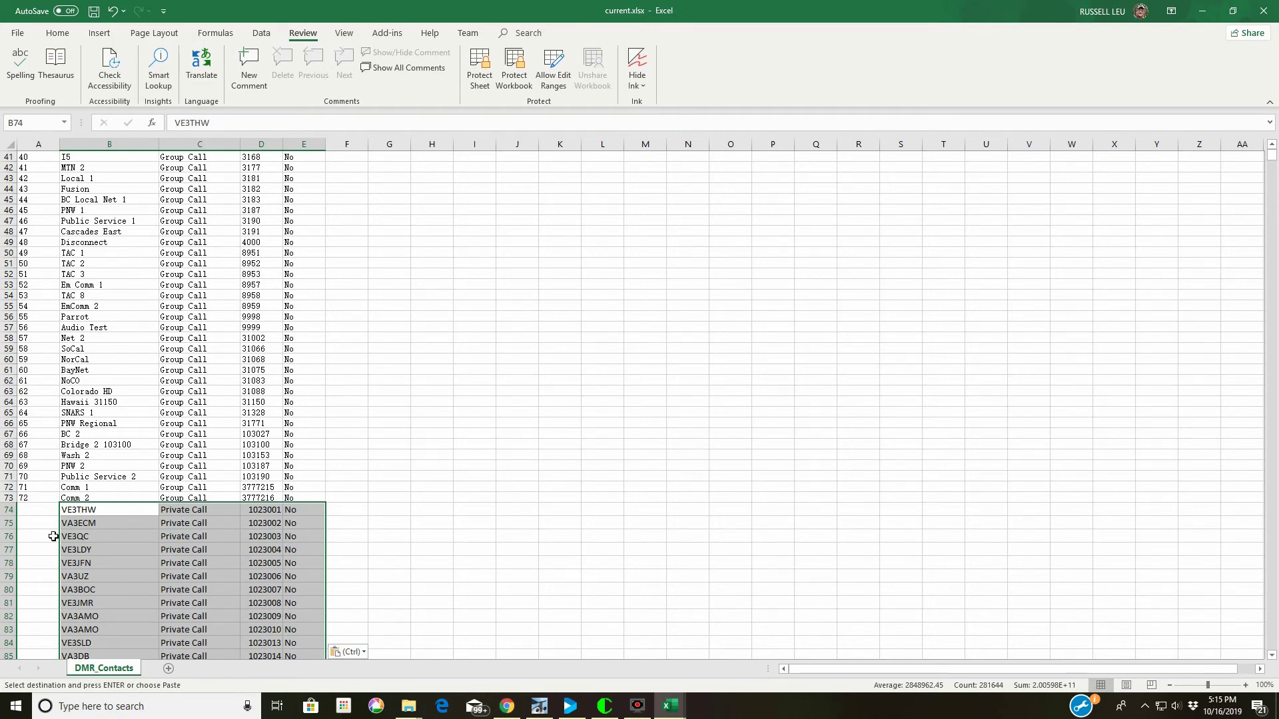
Enter =A73+1 in A74, fill it down the No column for all pasted contacts, and check both ends of the numbering.
click(32, 510)
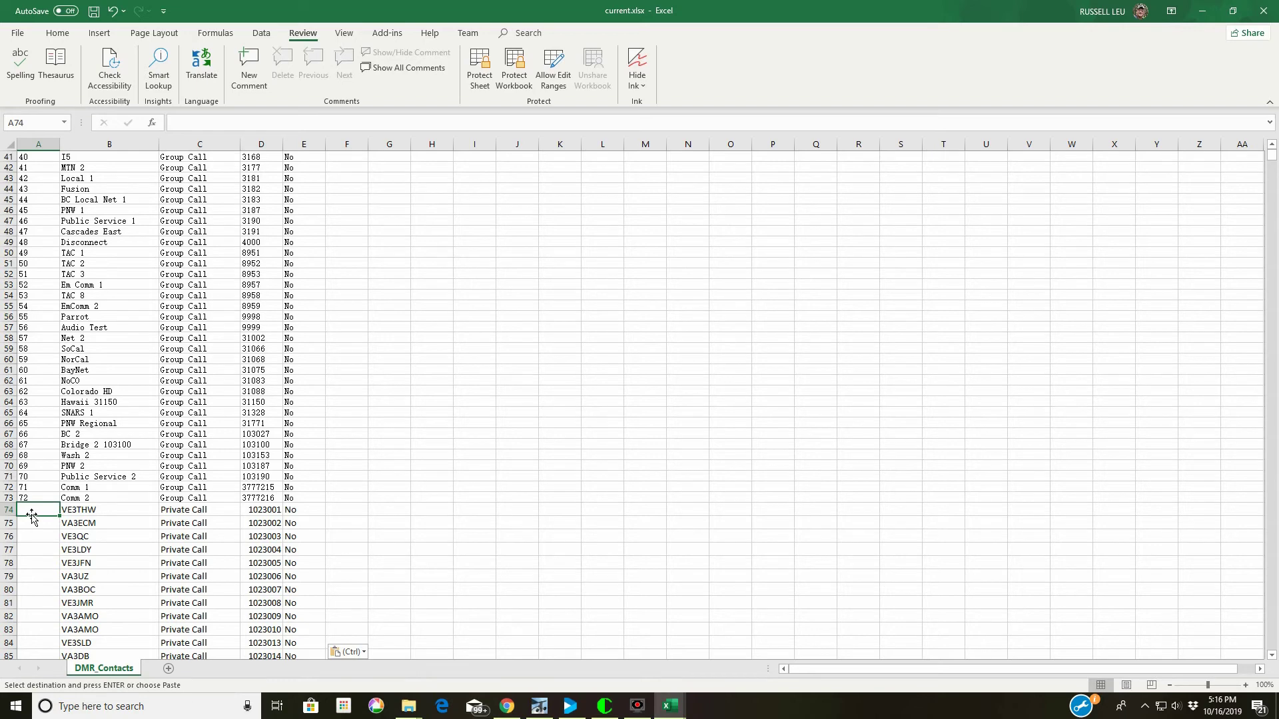
text(=)
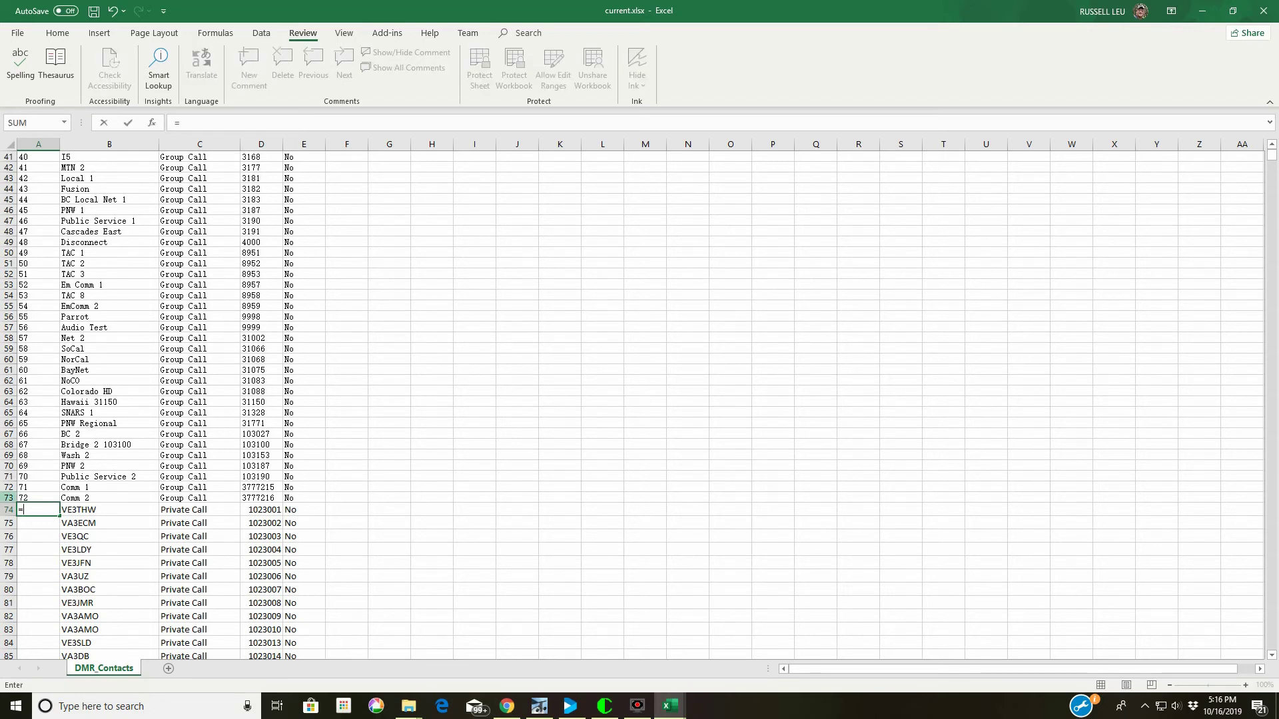
click(31, 496)
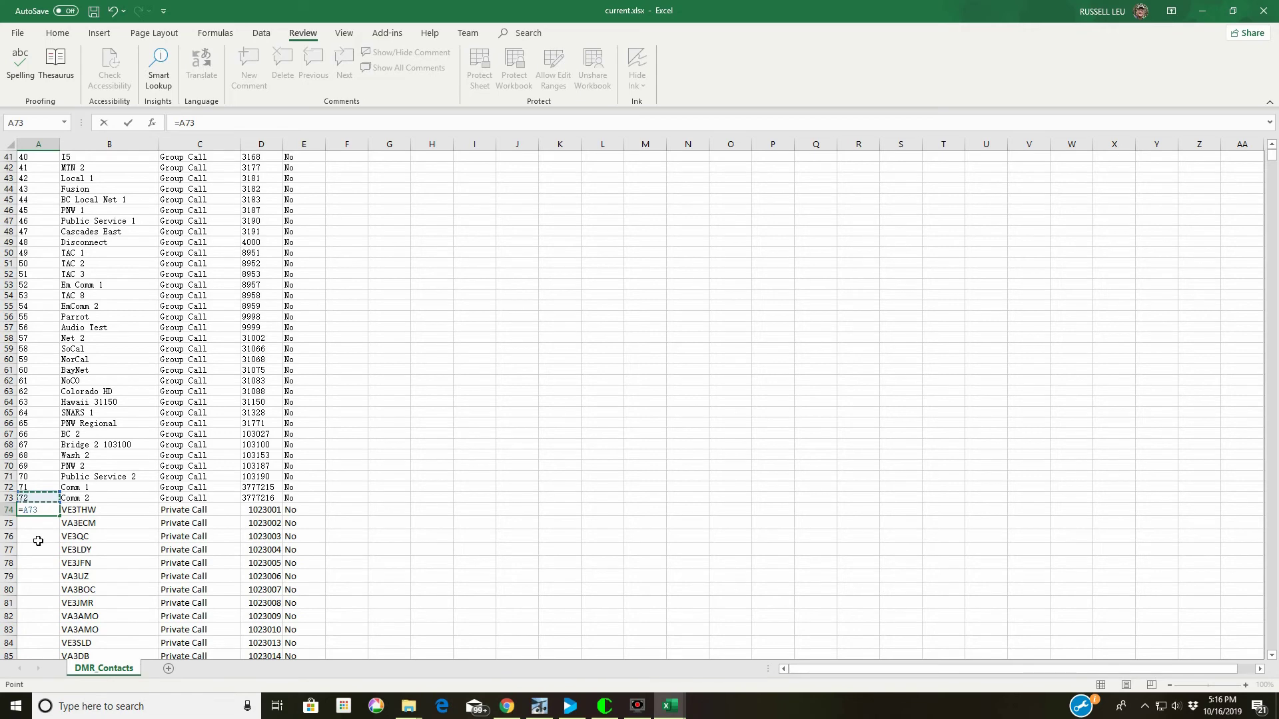
text(+1)
key(Return)
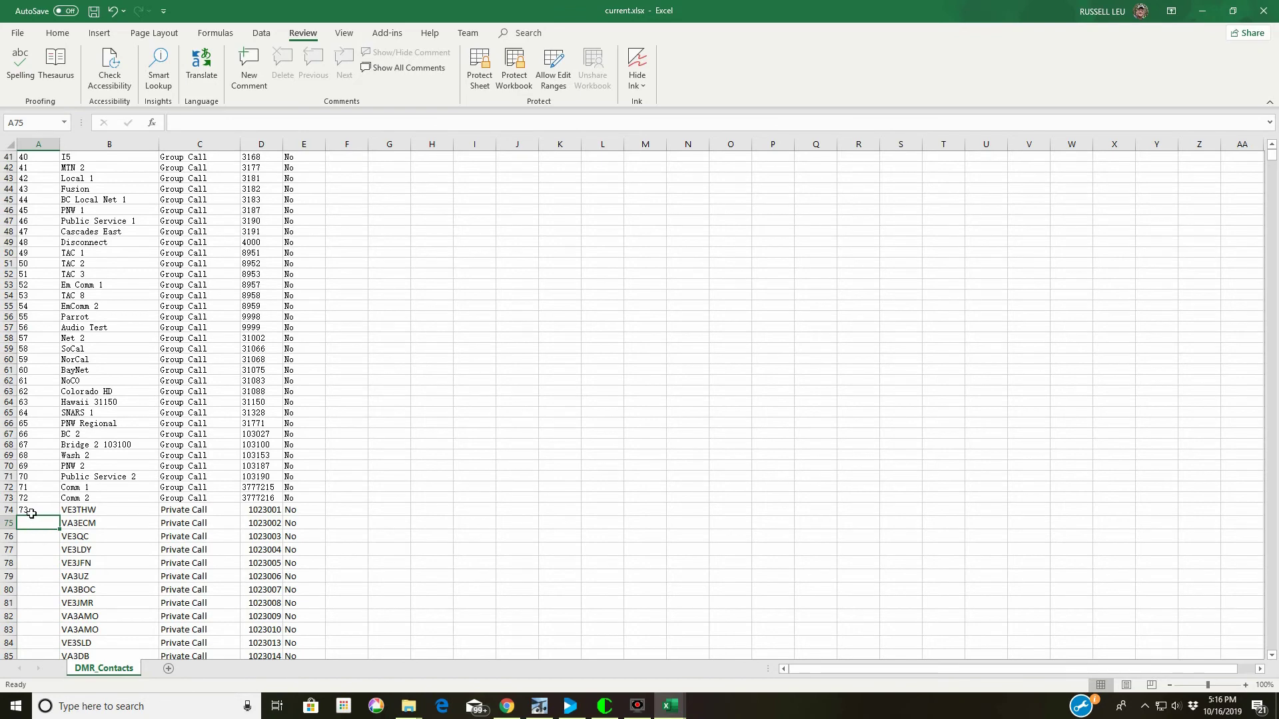
click(31, 512)
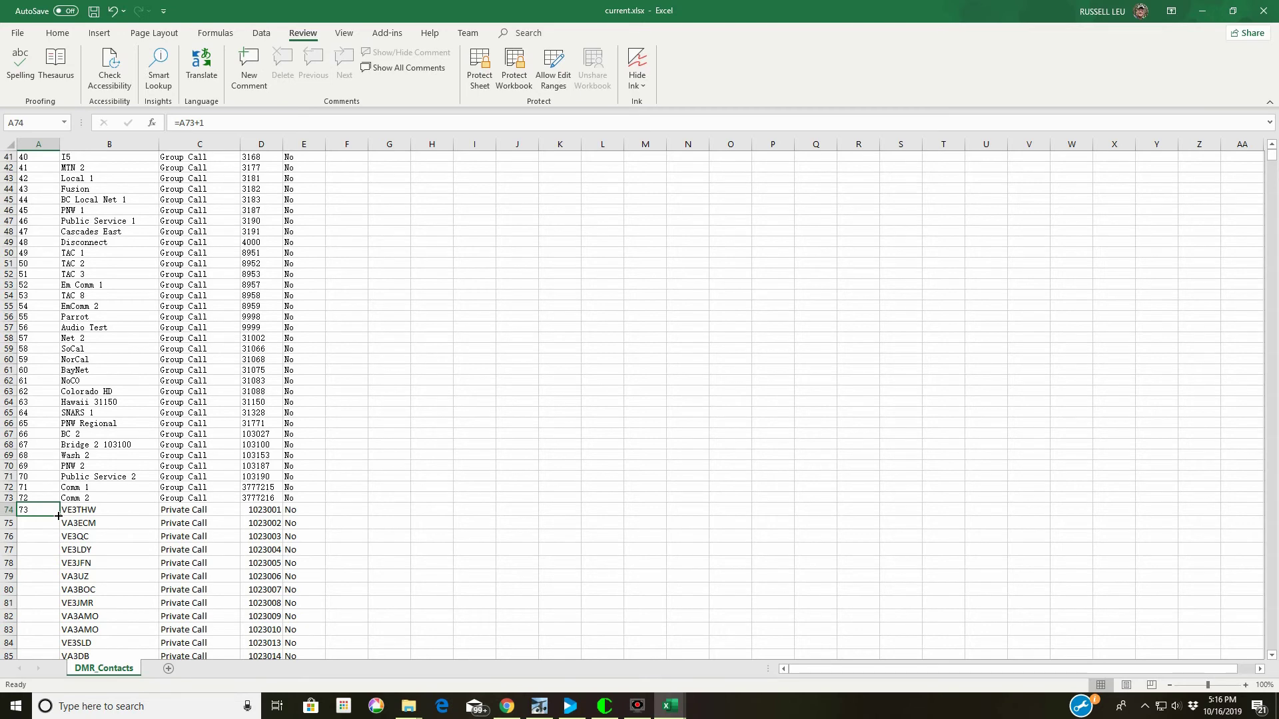
double_click(59, 516)
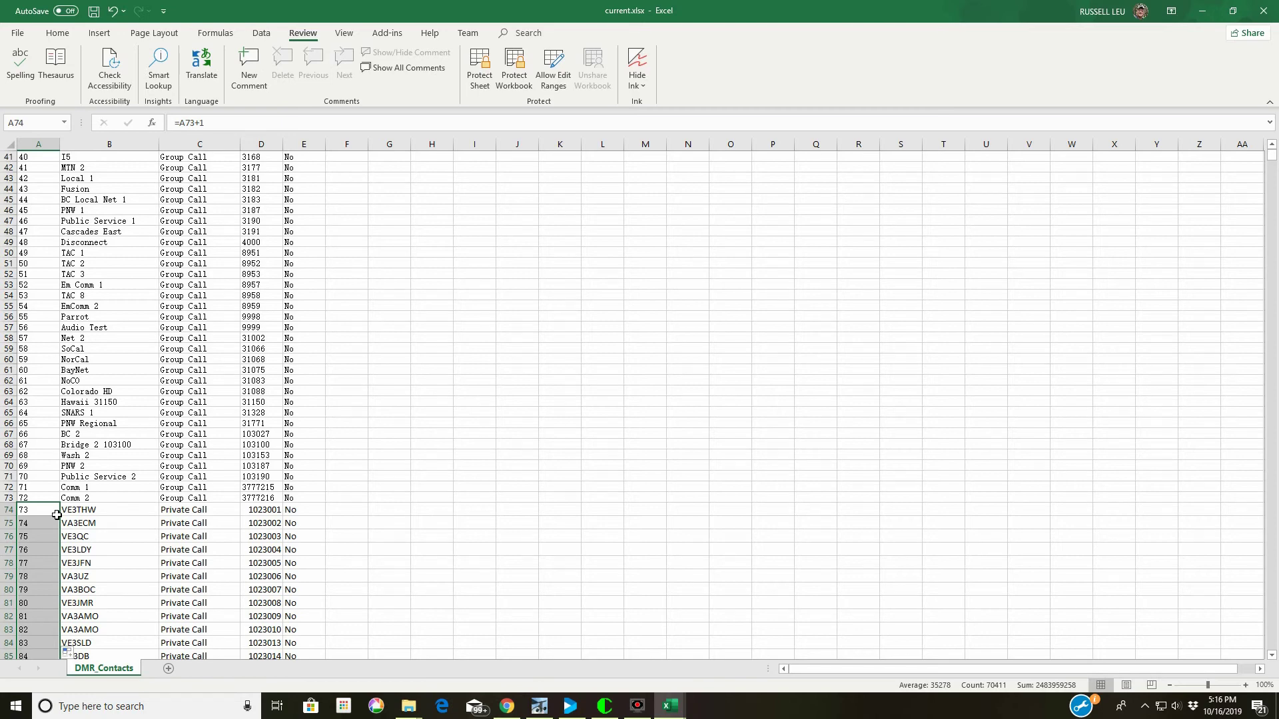
click(30, 477)
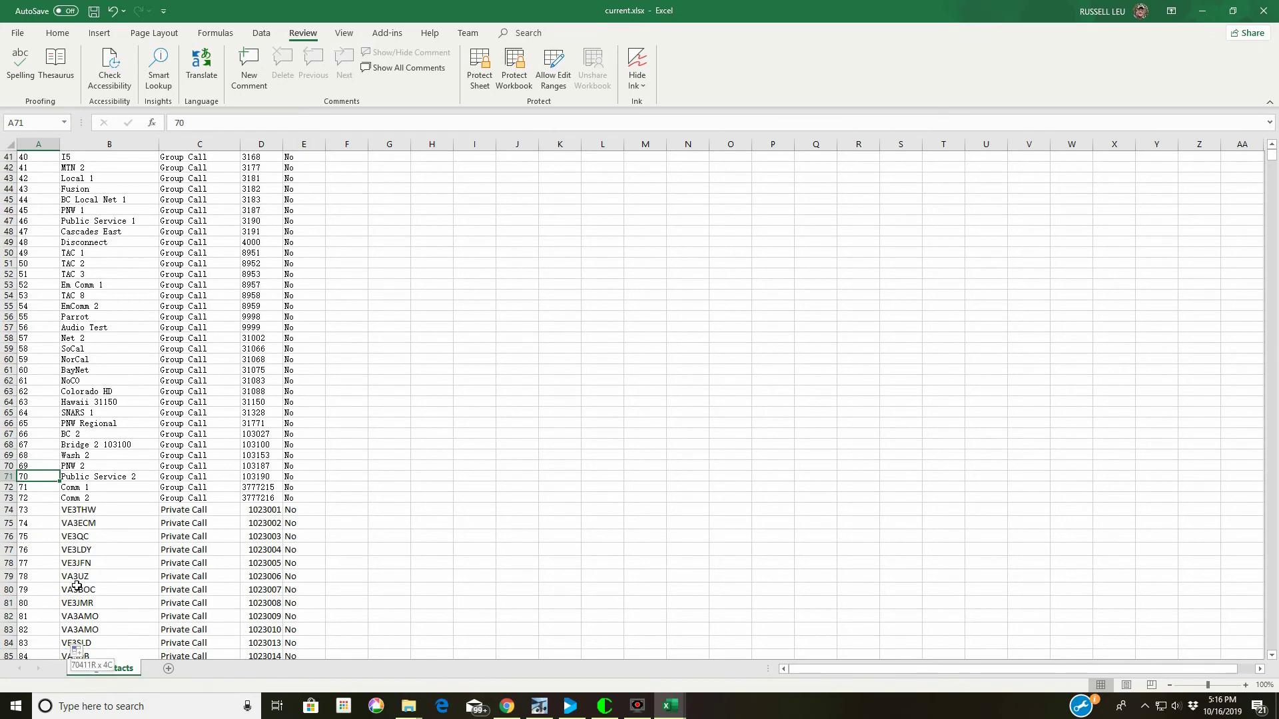
key(ctrl+shift+Down)
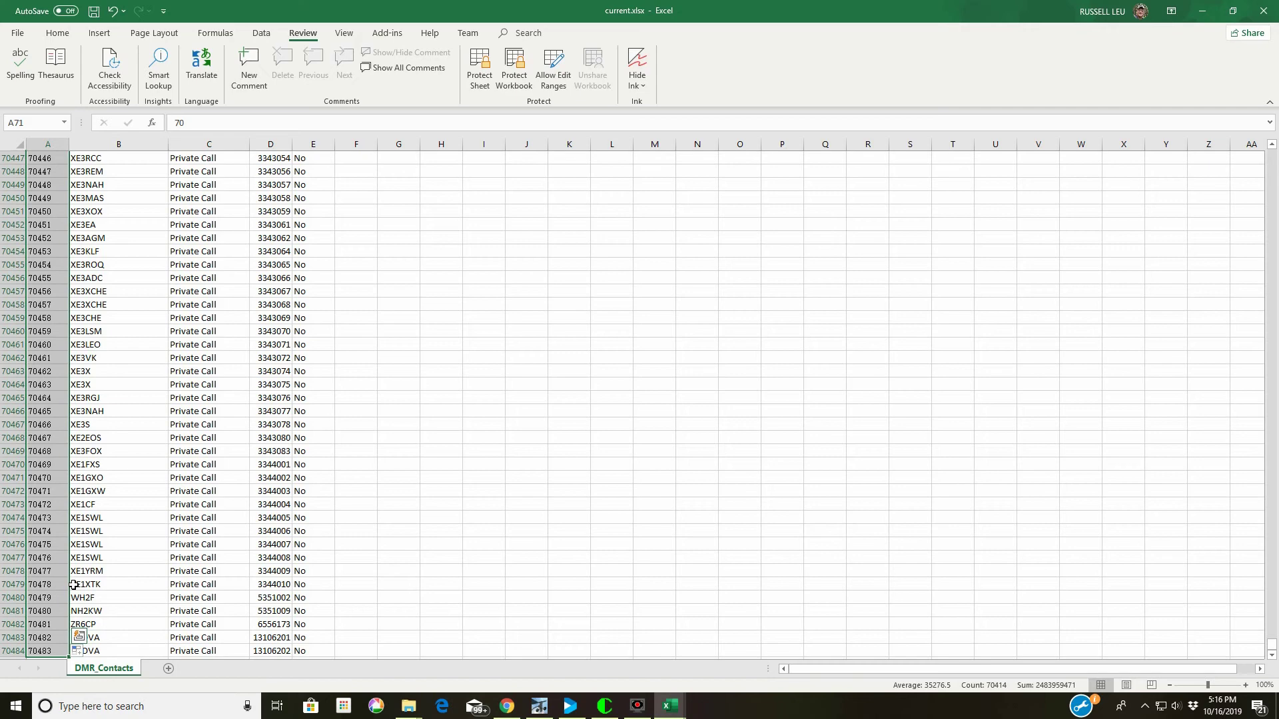
key(ctrl+shift+Up)
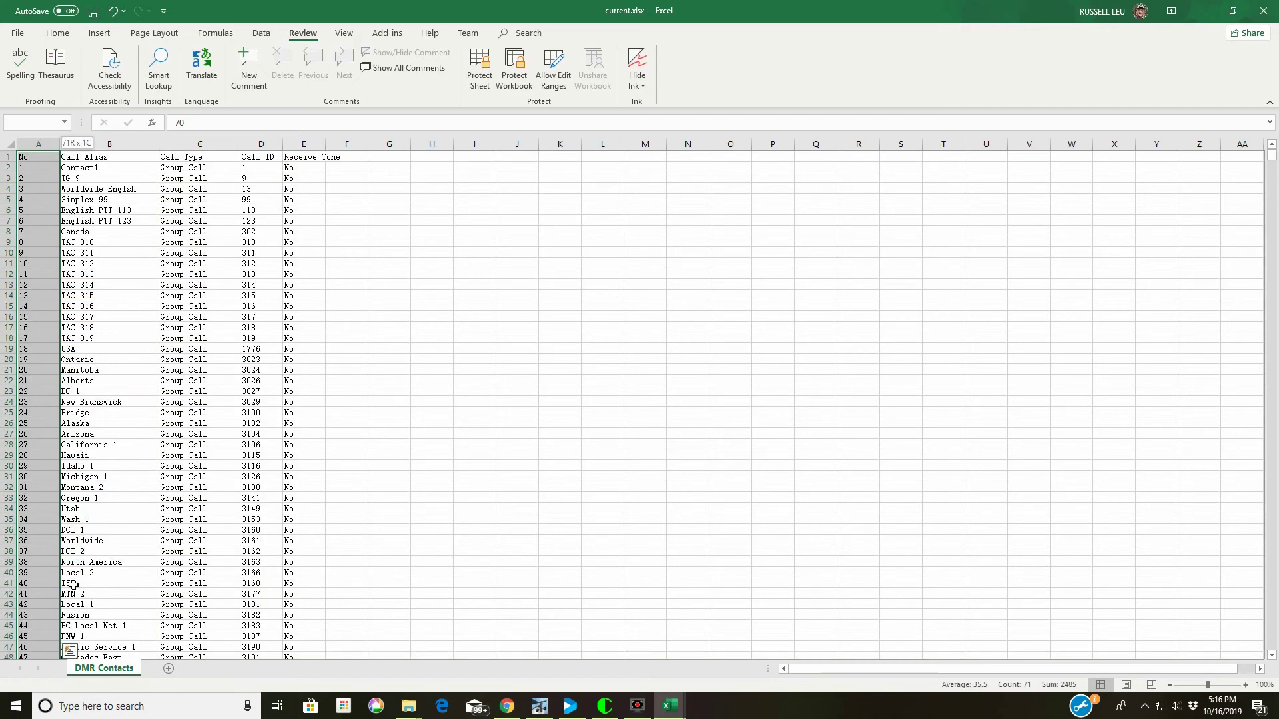
Copy the formatting of B73:E73 with Format Painter and apply it to all pasted contacts down to the last row.
scroll(78, 535, down, 11)
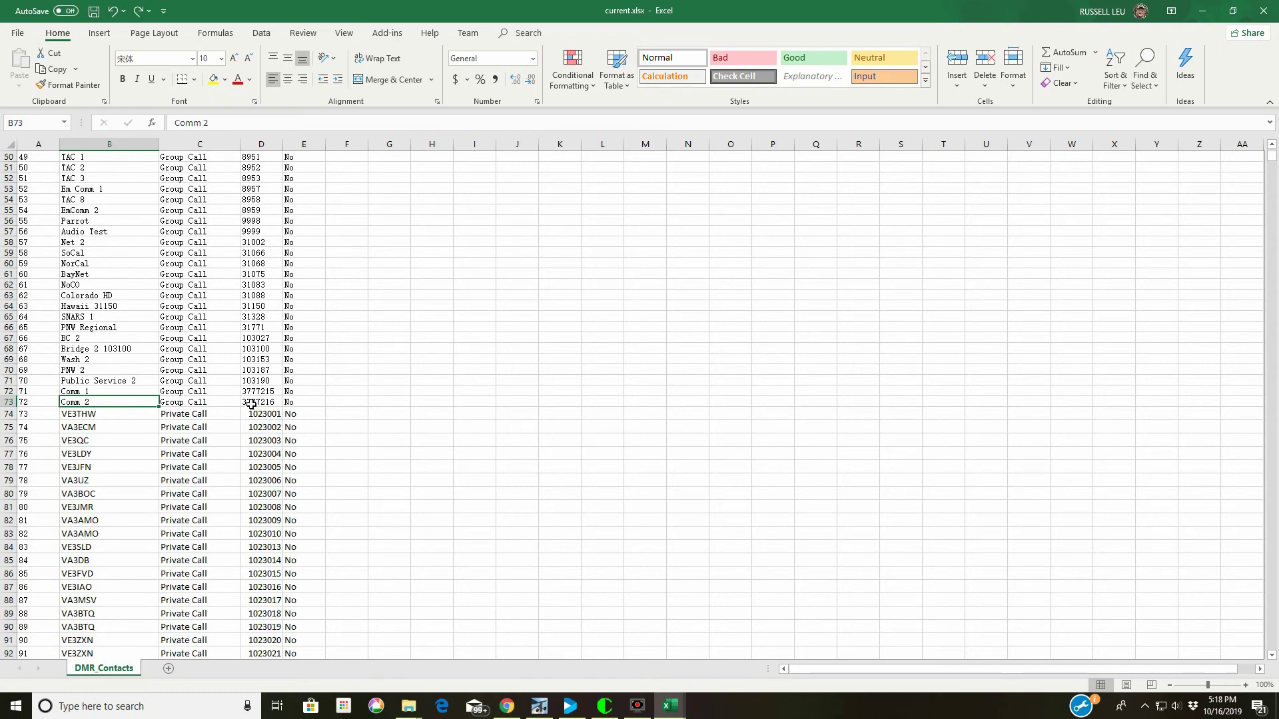
shift+click(291, 403)
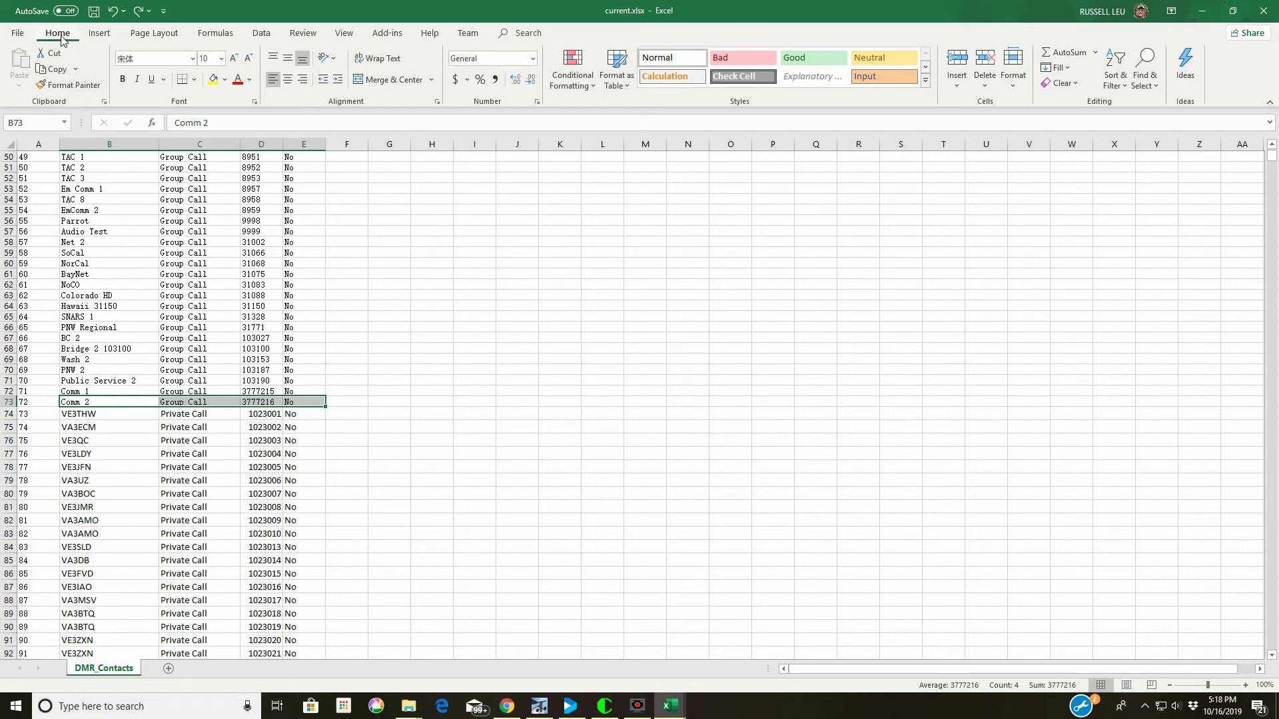
click(77, 85)
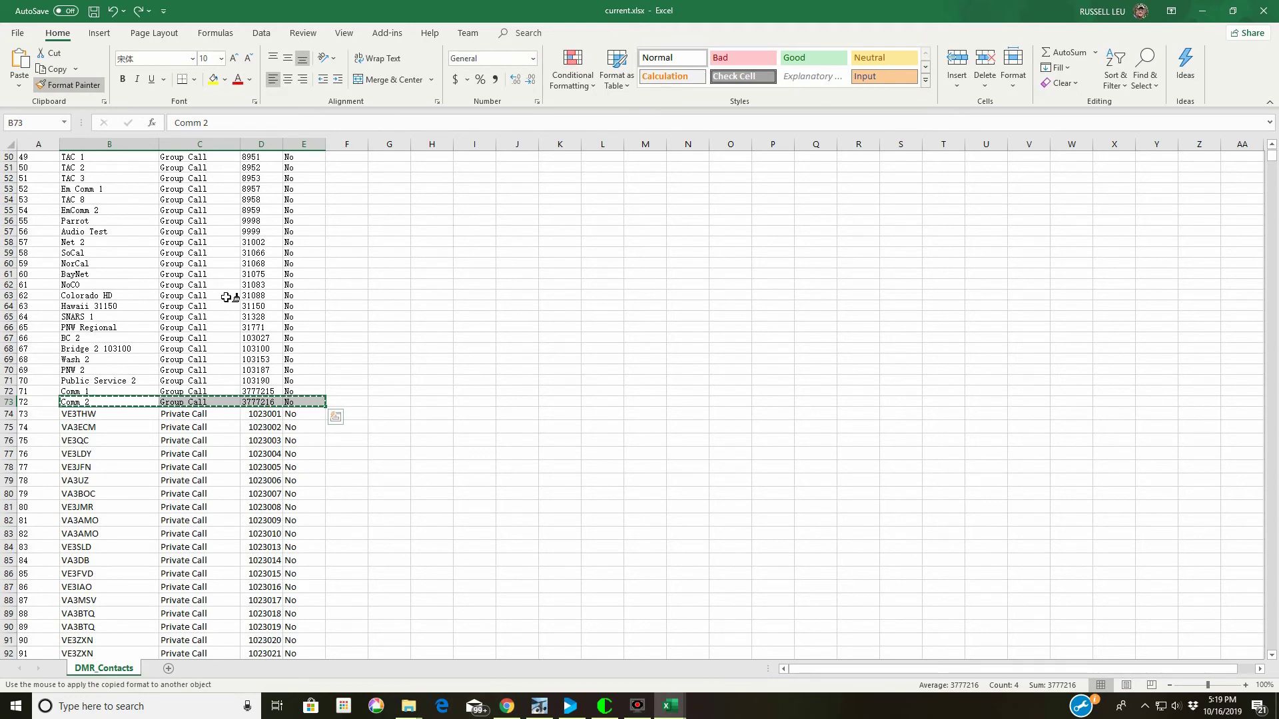
key(ctrl+shift+Down)
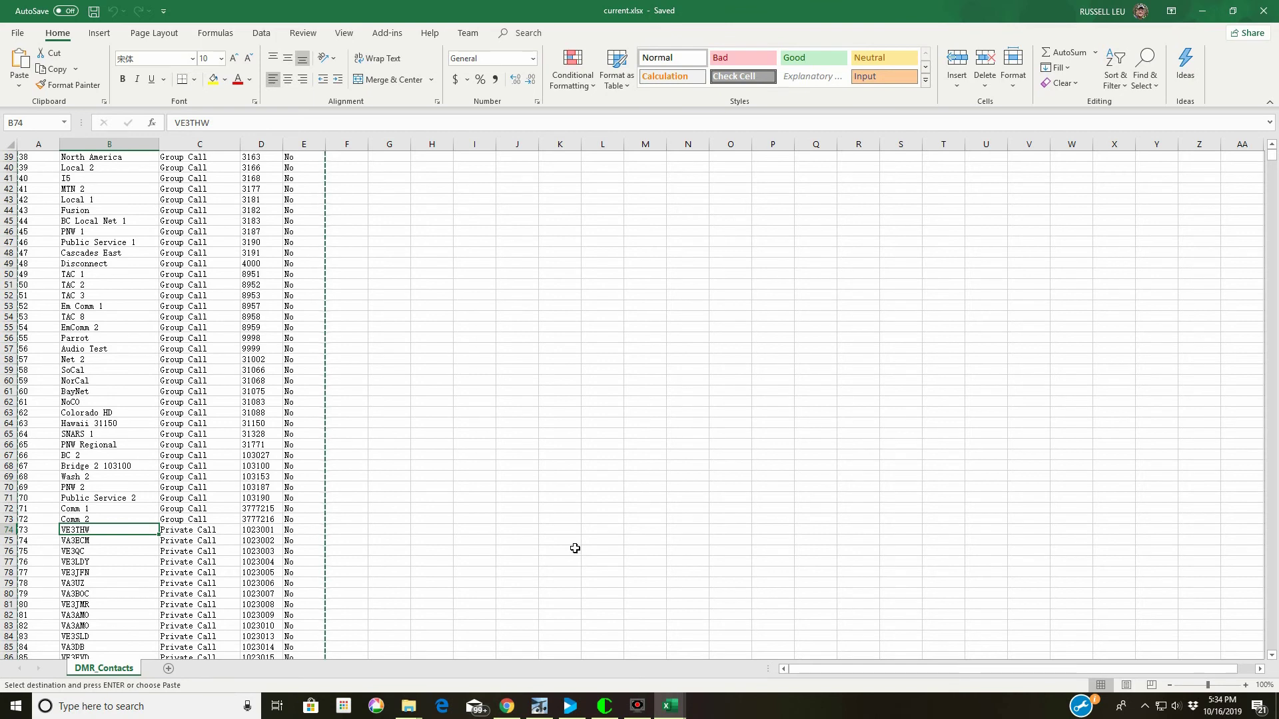
Inspect the numbering formula in A74 and create a new blank workbook.
click(29, 530)
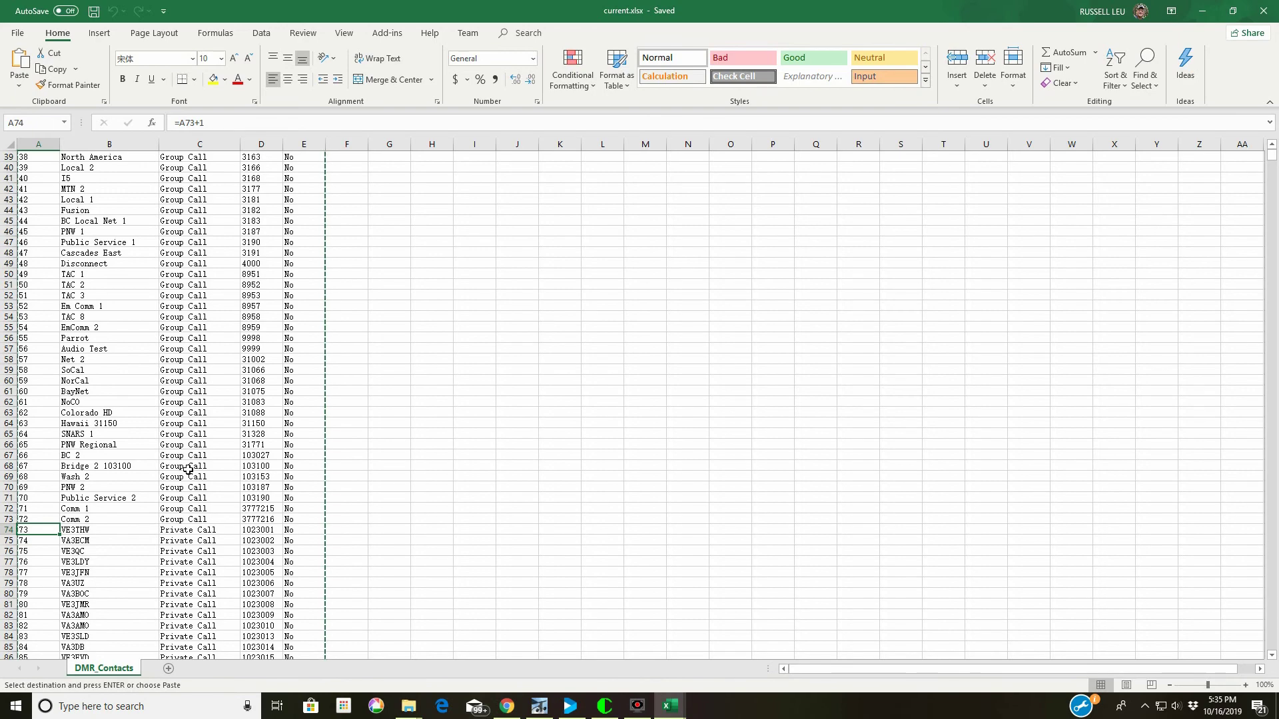
click(17, 32)
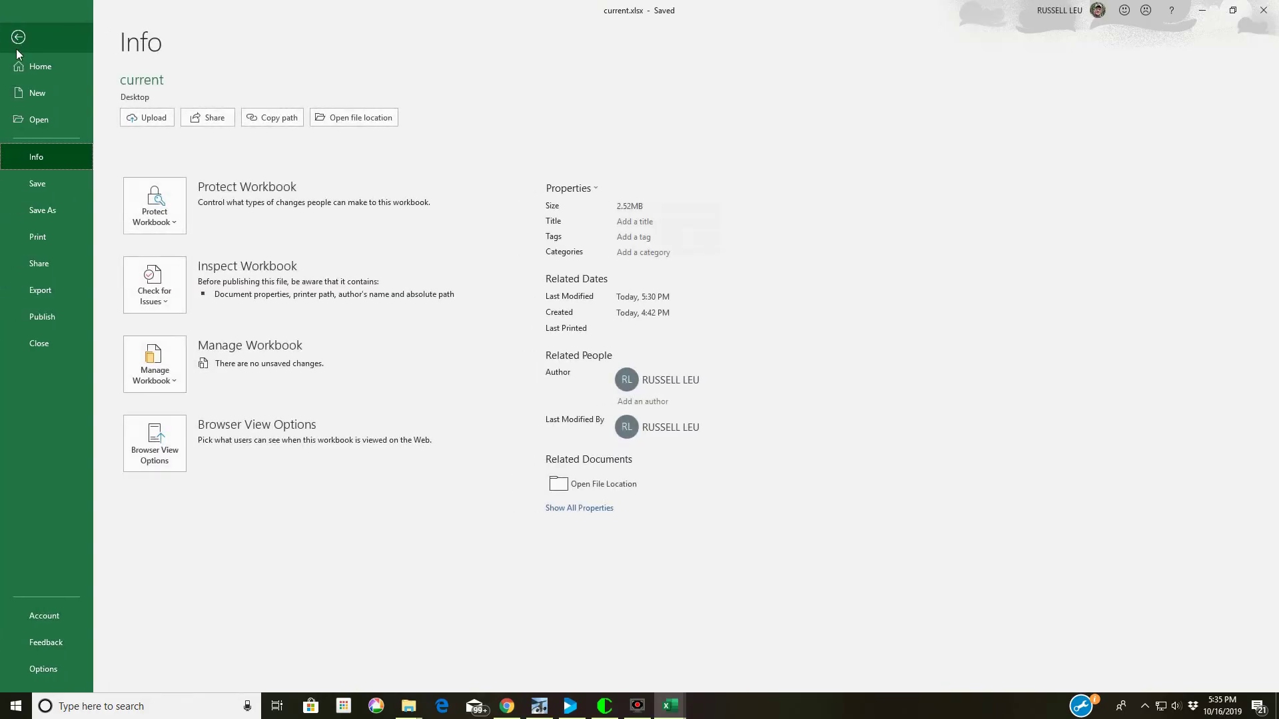
click(37, 93)
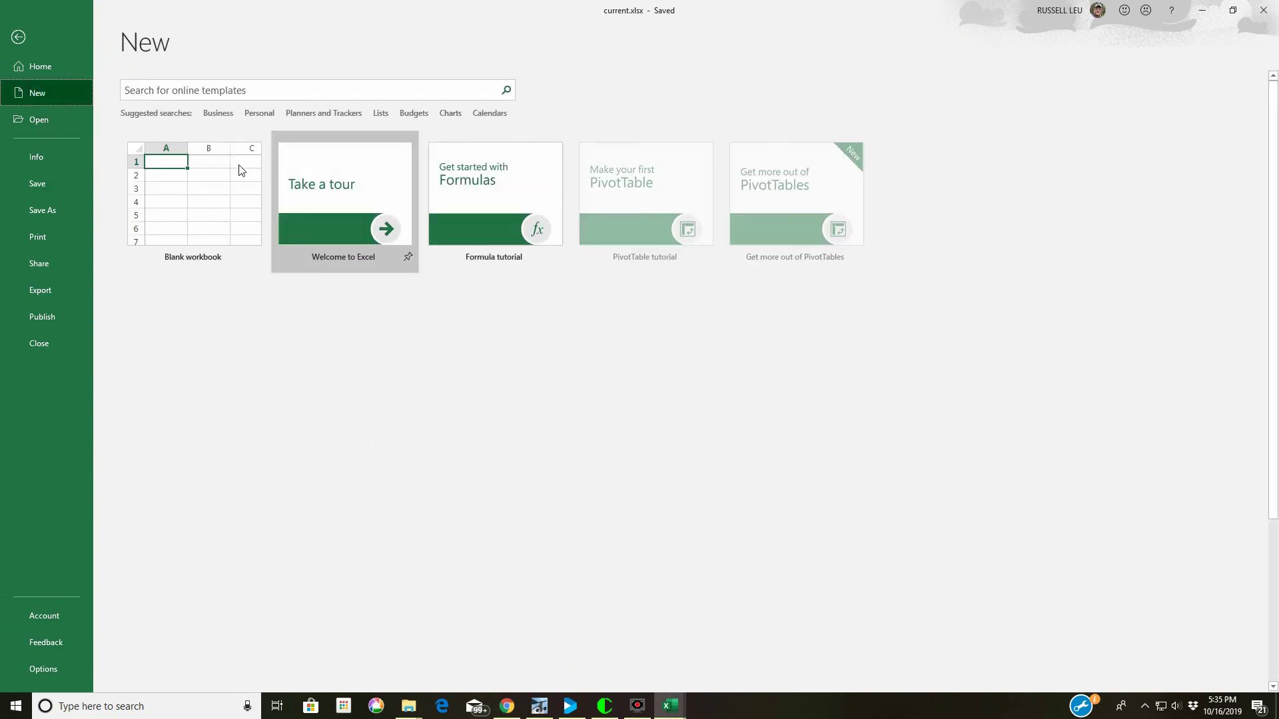
click(214, 169)
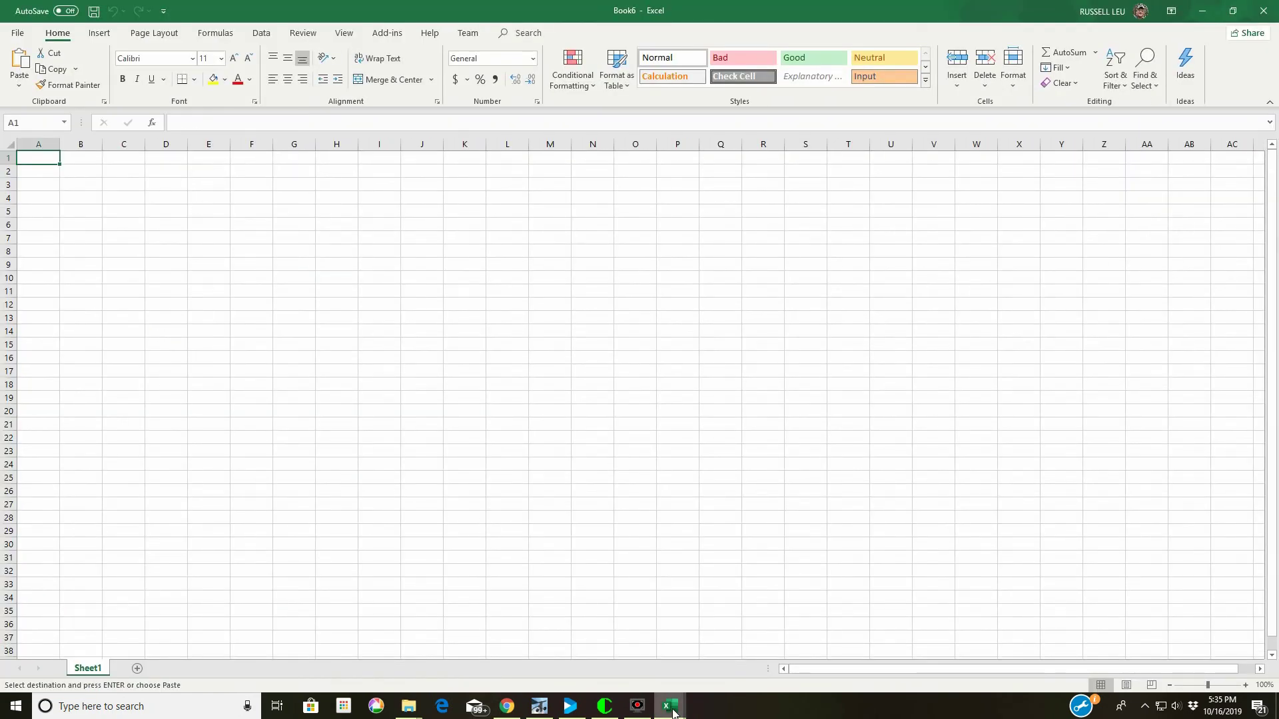
Switch to current.xlsx and copy the whole contact table from the header row A1:E1 down to the last contact.
mouse_move(673, 711)
click(566, 673)
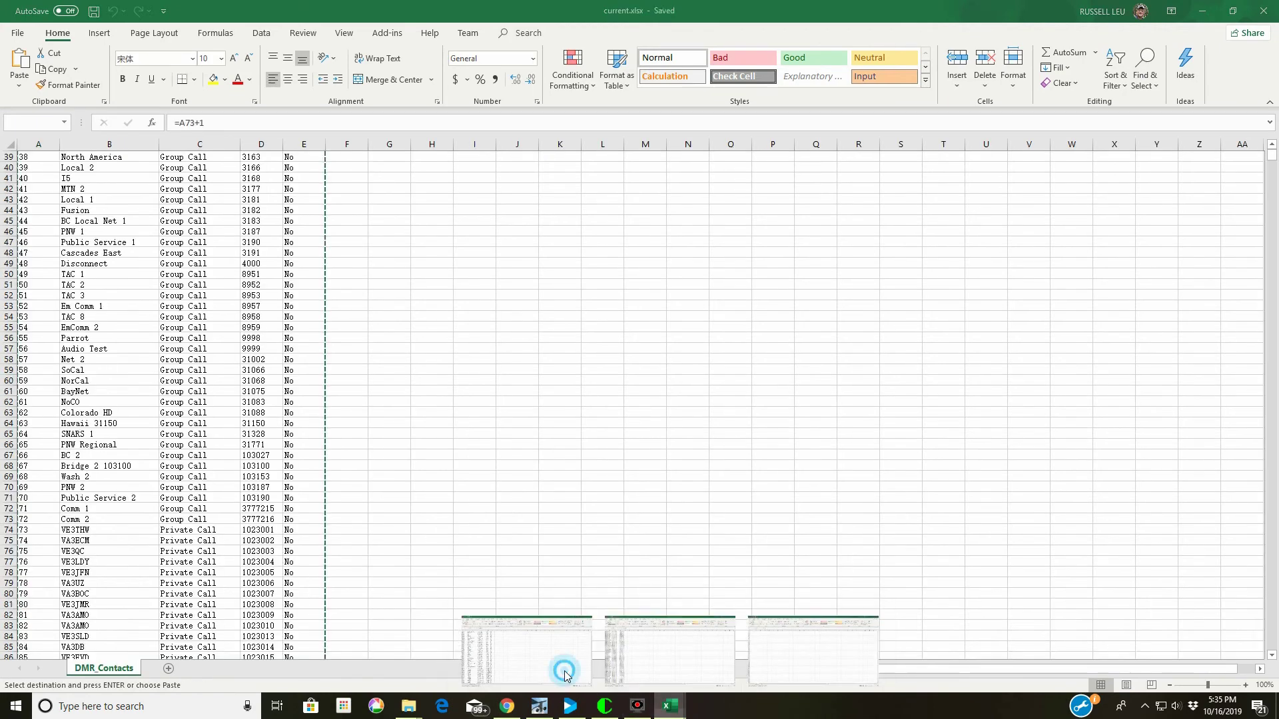
scroll(243, 405, up, 4)
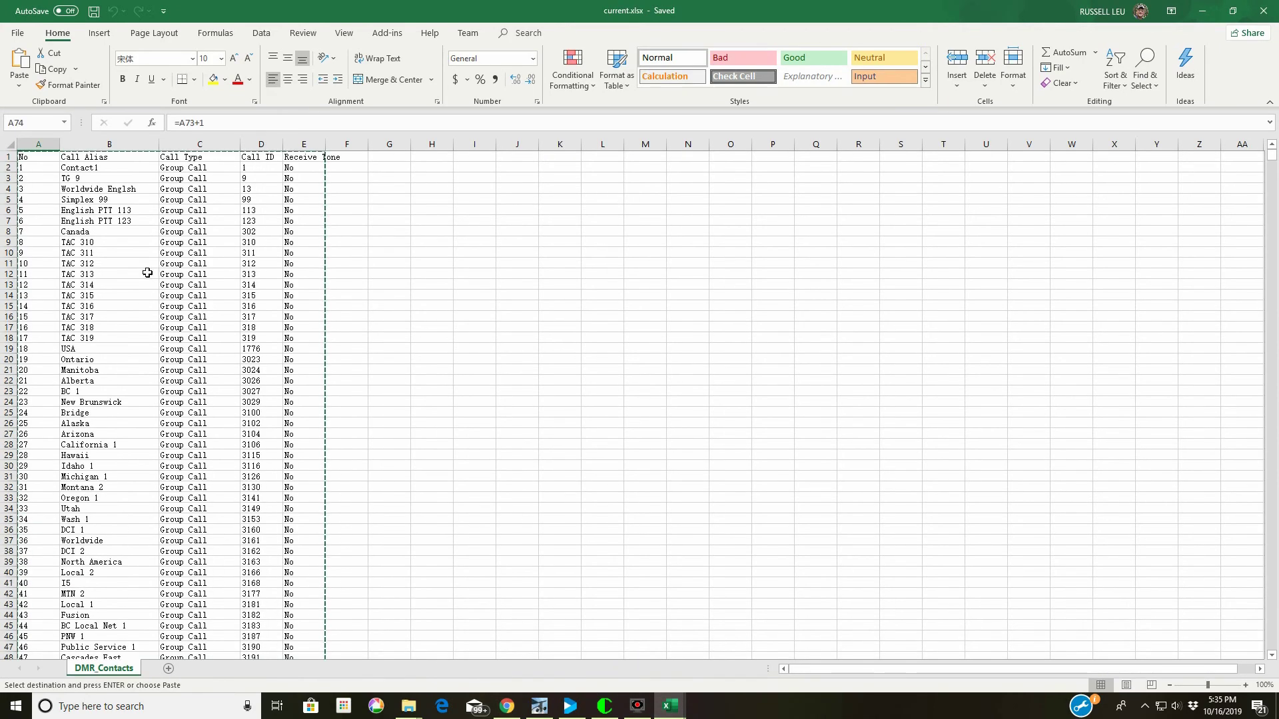
drag(35, 155, 293, 158)
key(ctrl+v)
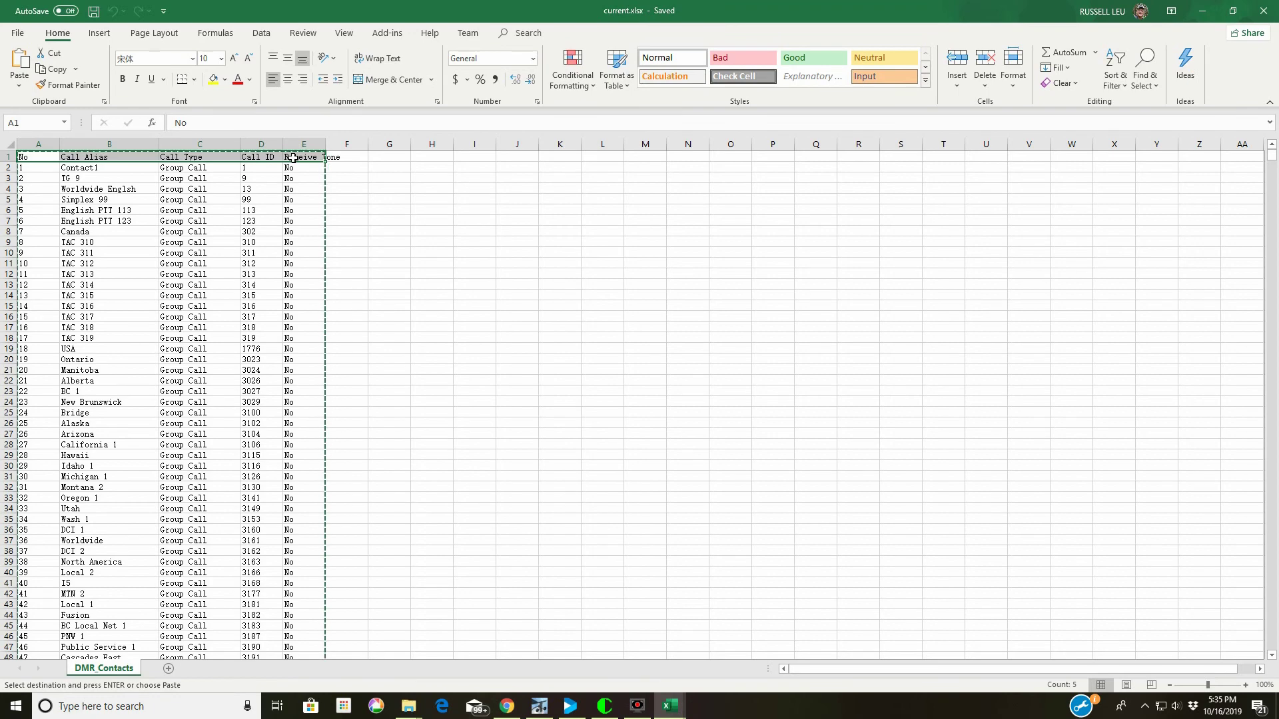
key(ctrl+shift+Down)
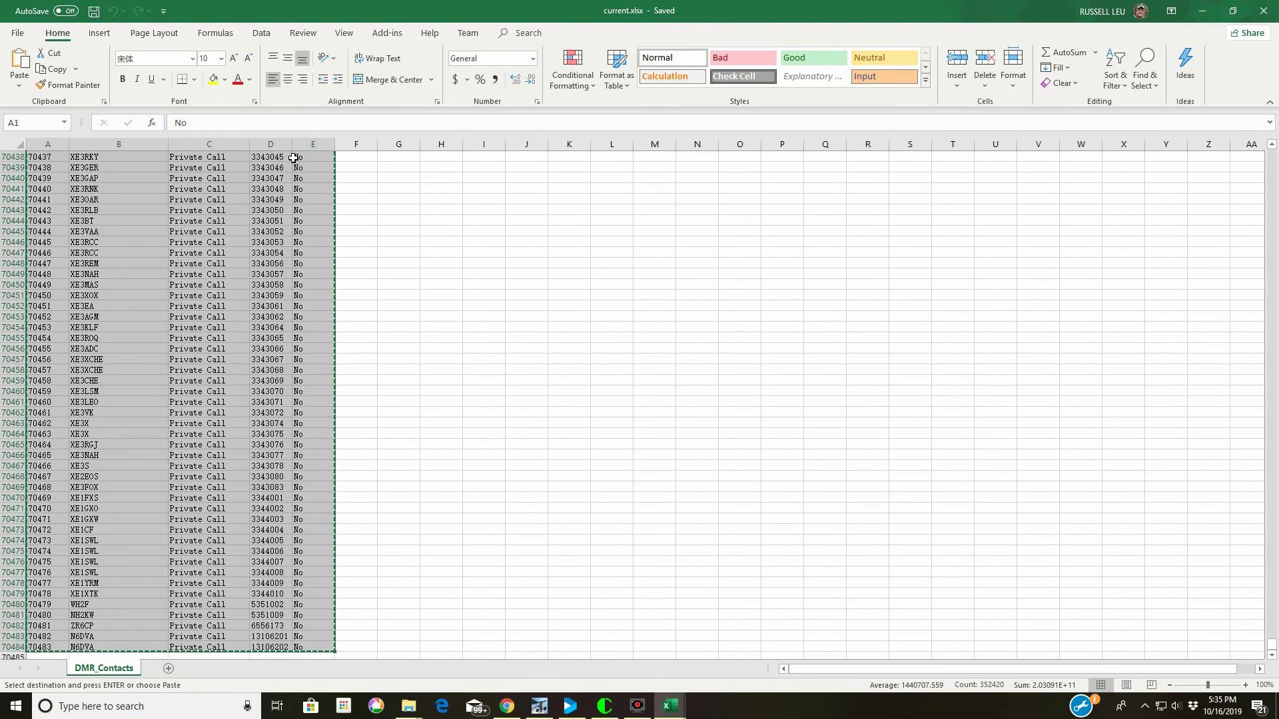
Paste the copied contact table as values only at A1 of the blank workbook Book6.
mouse_move(669, 706)
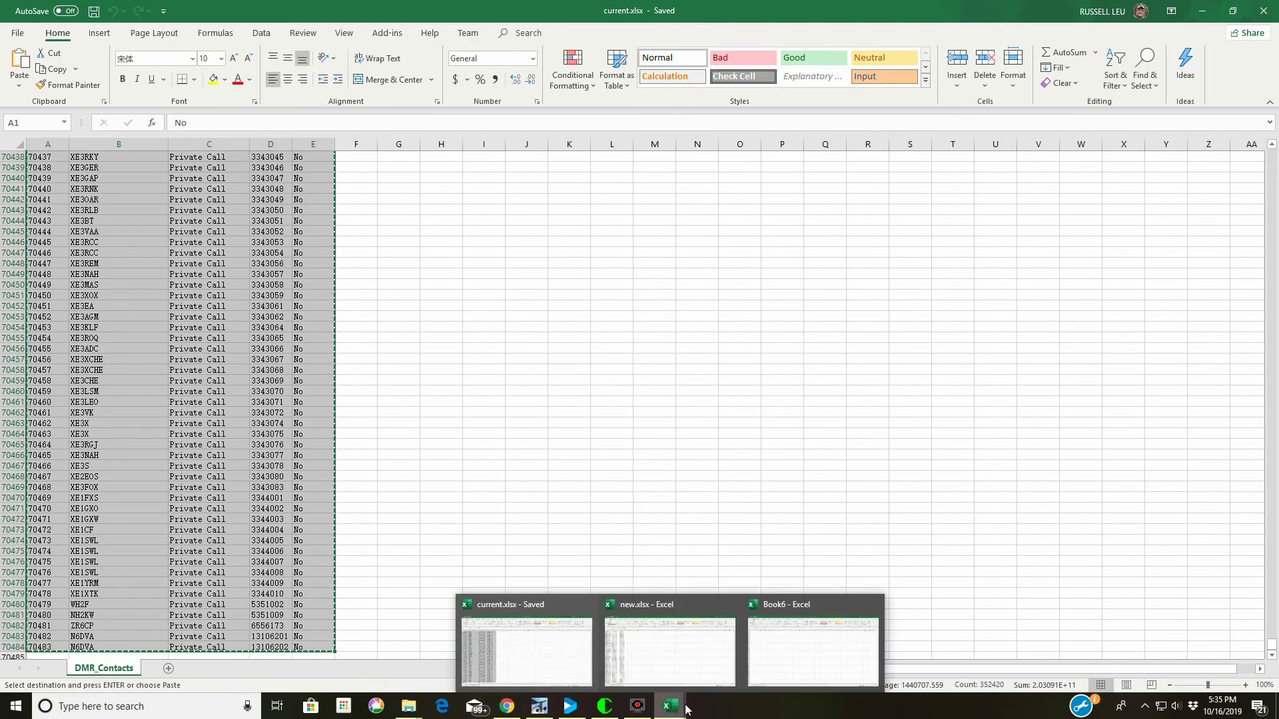
click(801, 666)
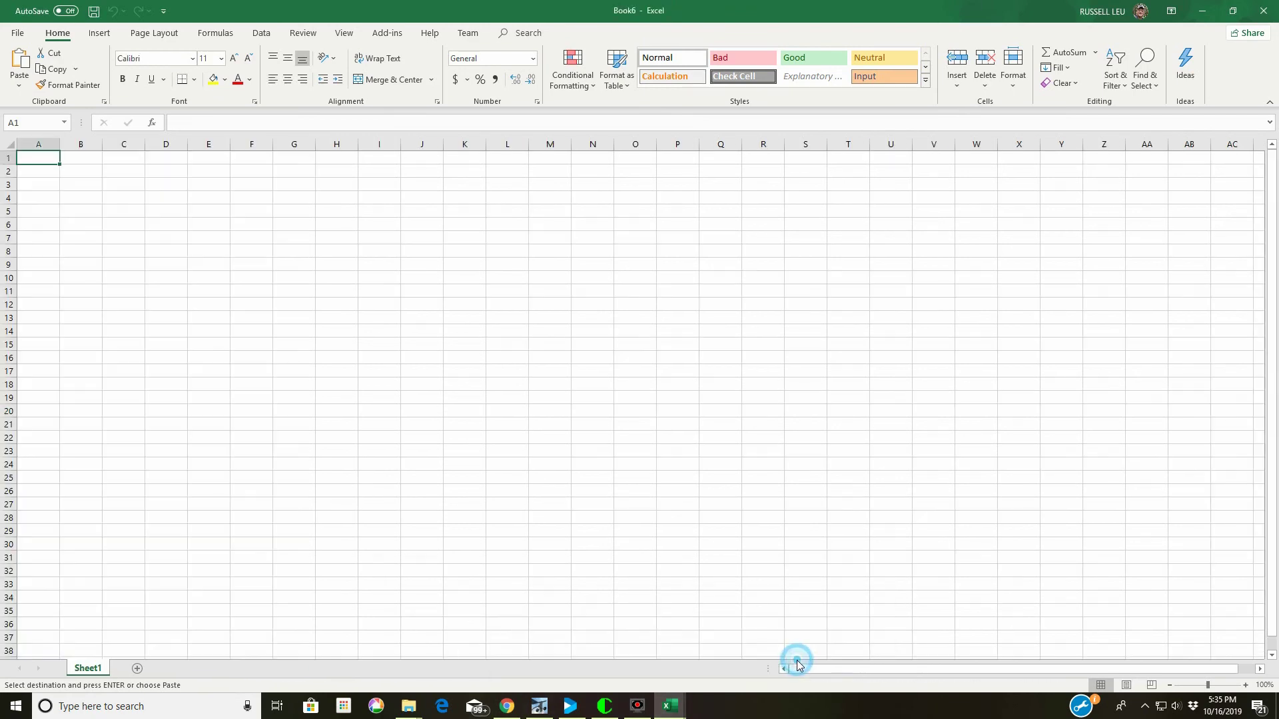
right_click(41, 157)
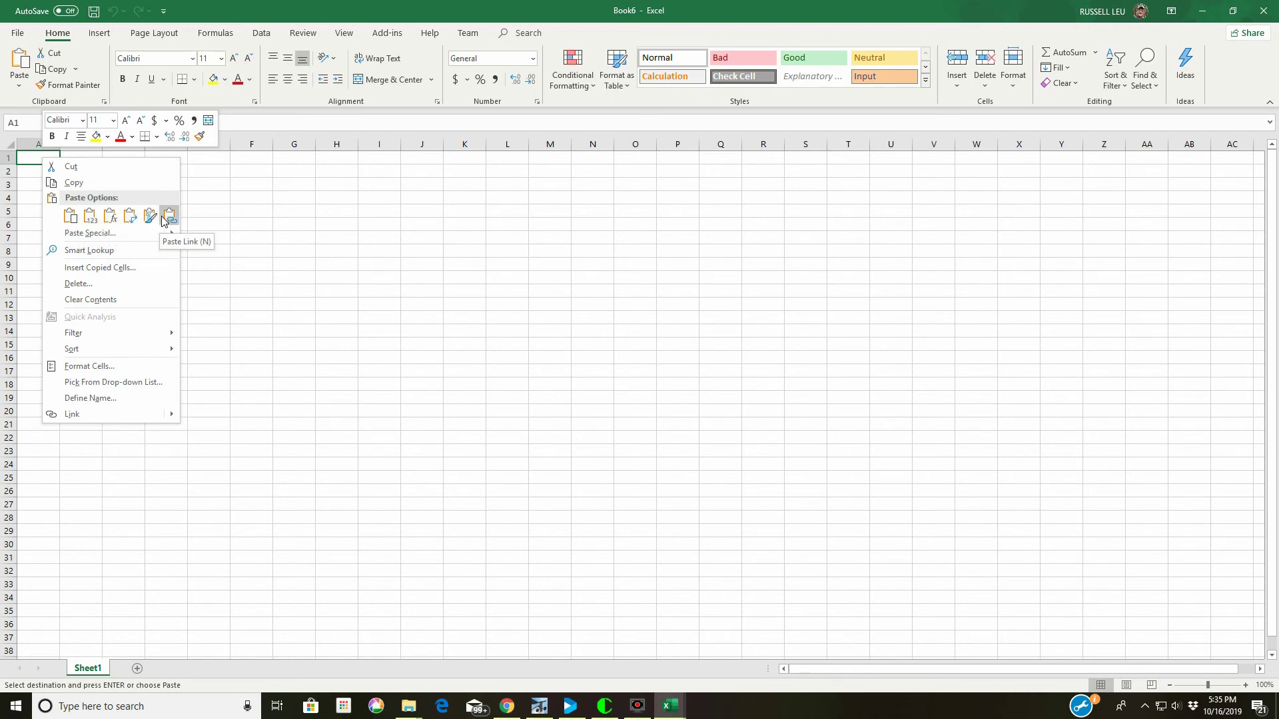
click(90, 216)
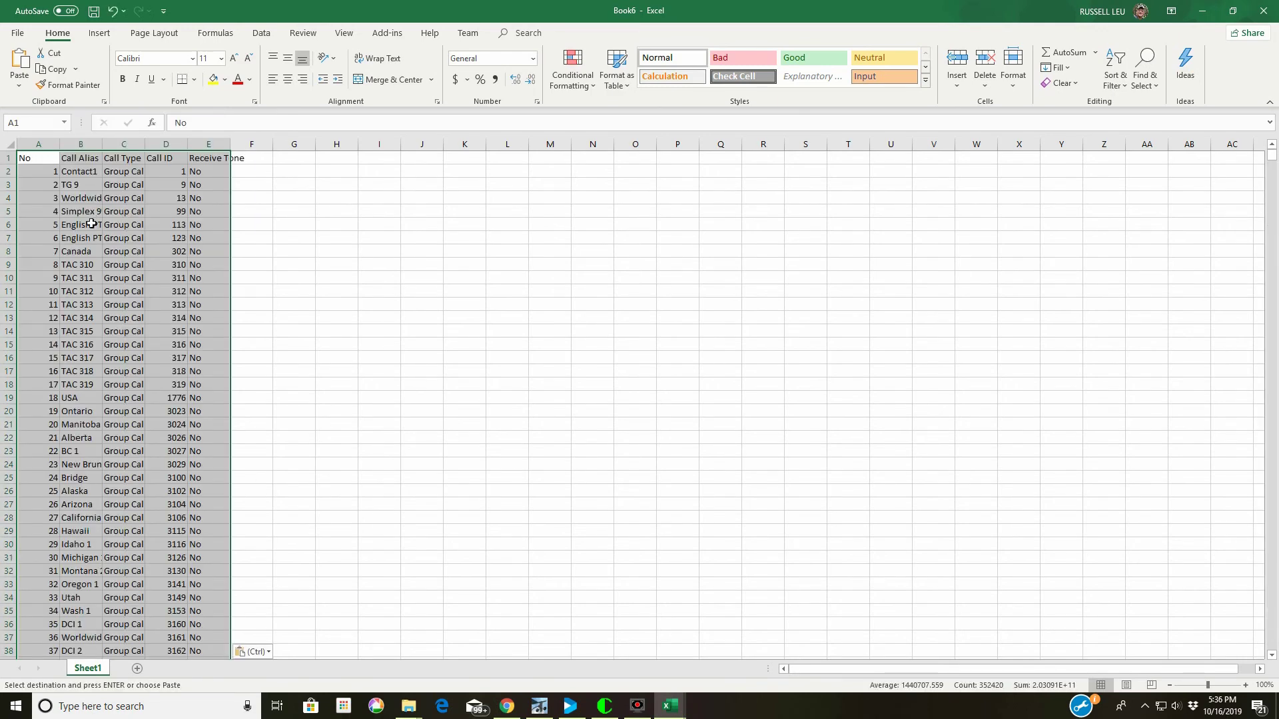
Check several No column cells from A74 downward to see whether they hold plain numbers or formulas.
scroll(135, 407, down, 8)
scroll(134, 408, down, 17)
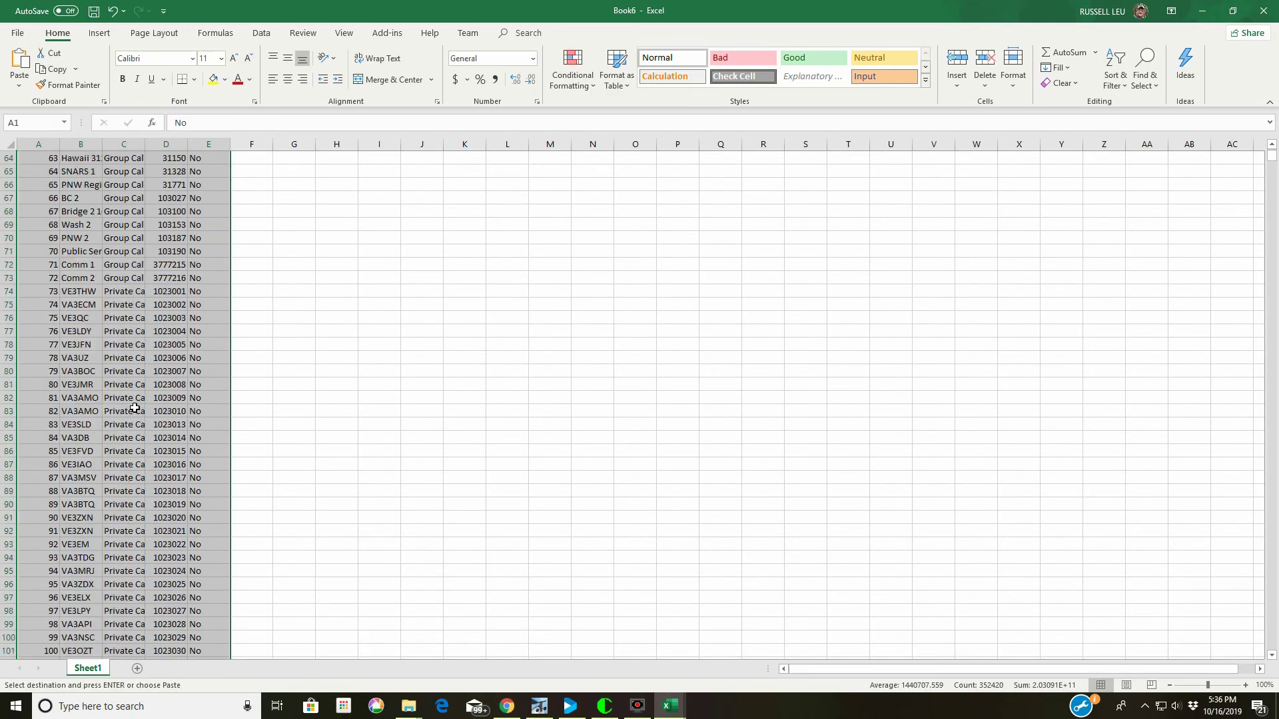
scroll(134, 407, up, 3)
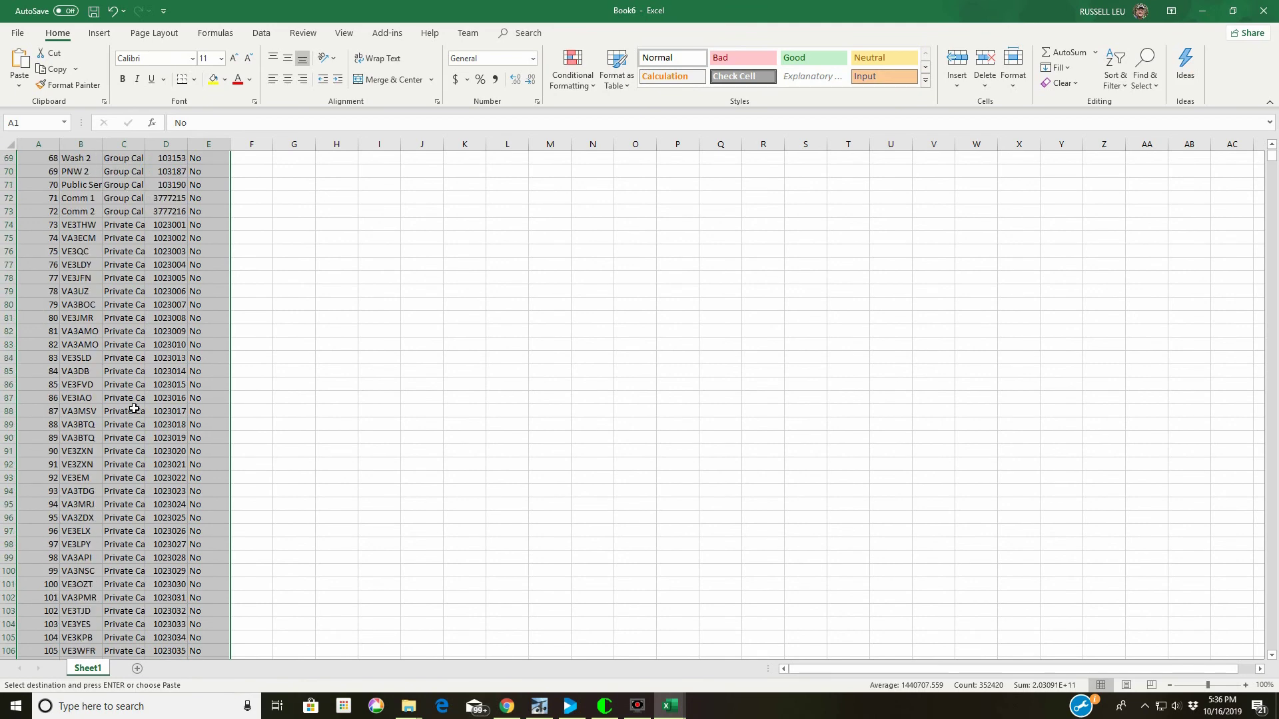
click(44, 238)
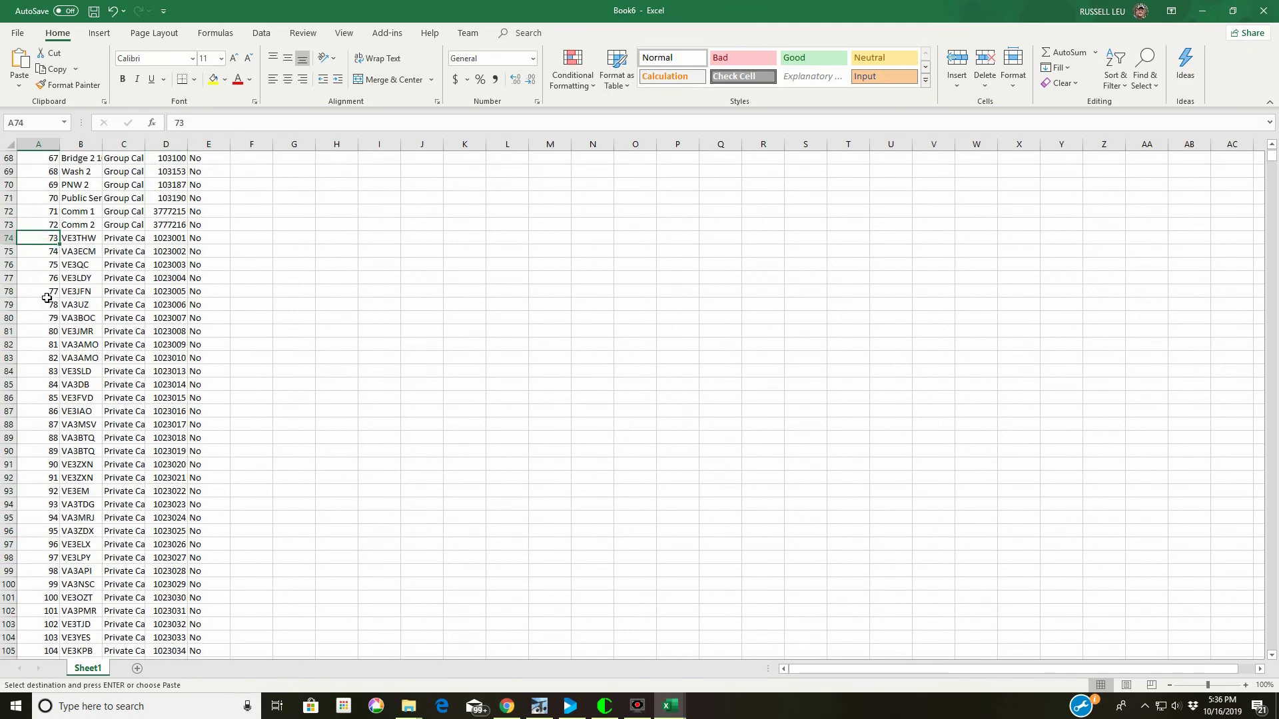
click(43, 303)
click(43, 360)
click(52, 438)
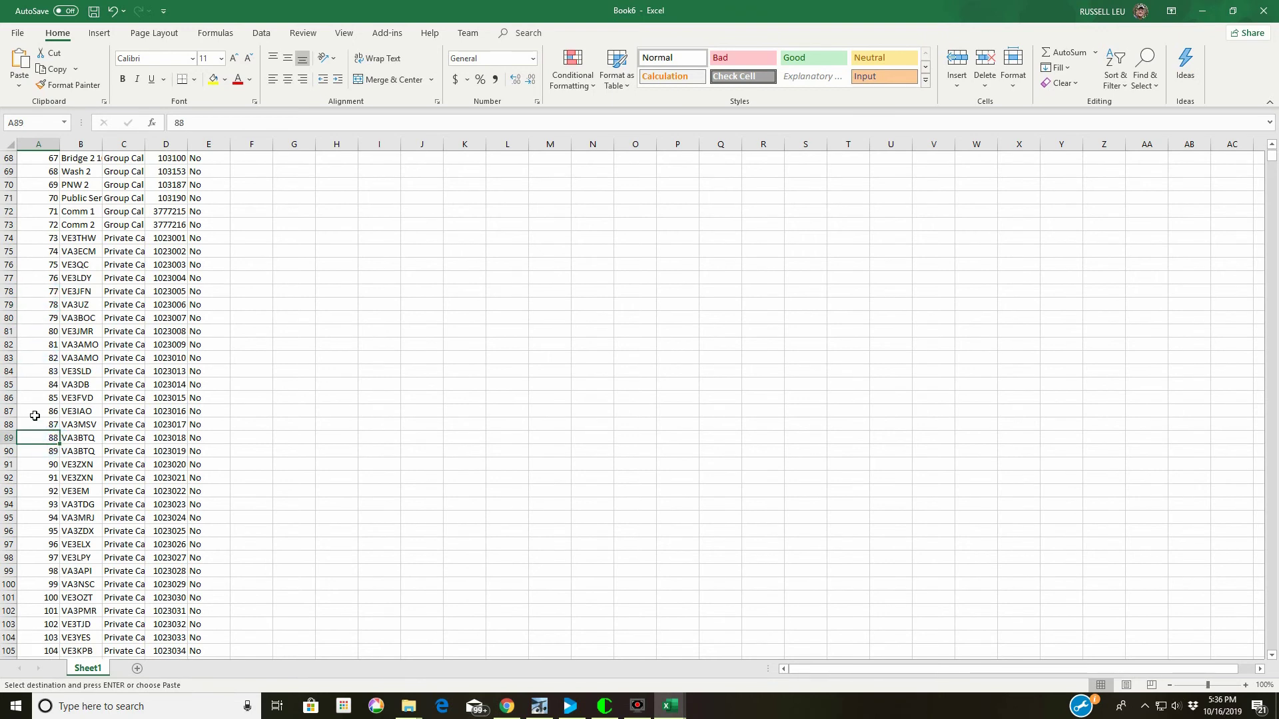
key(ctrl+v)
Save the workbook to the Desktop as newest.xlsx, replacing the existing file.
click(18, 34)
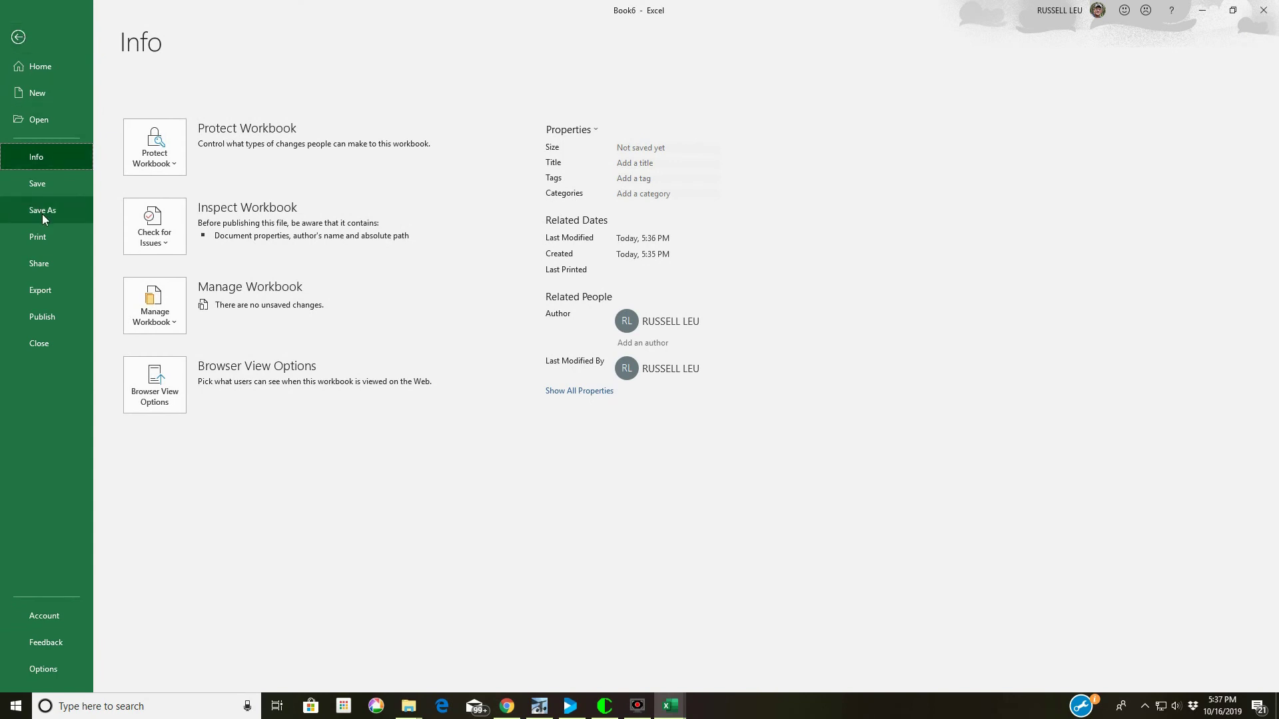
click(42, 188)
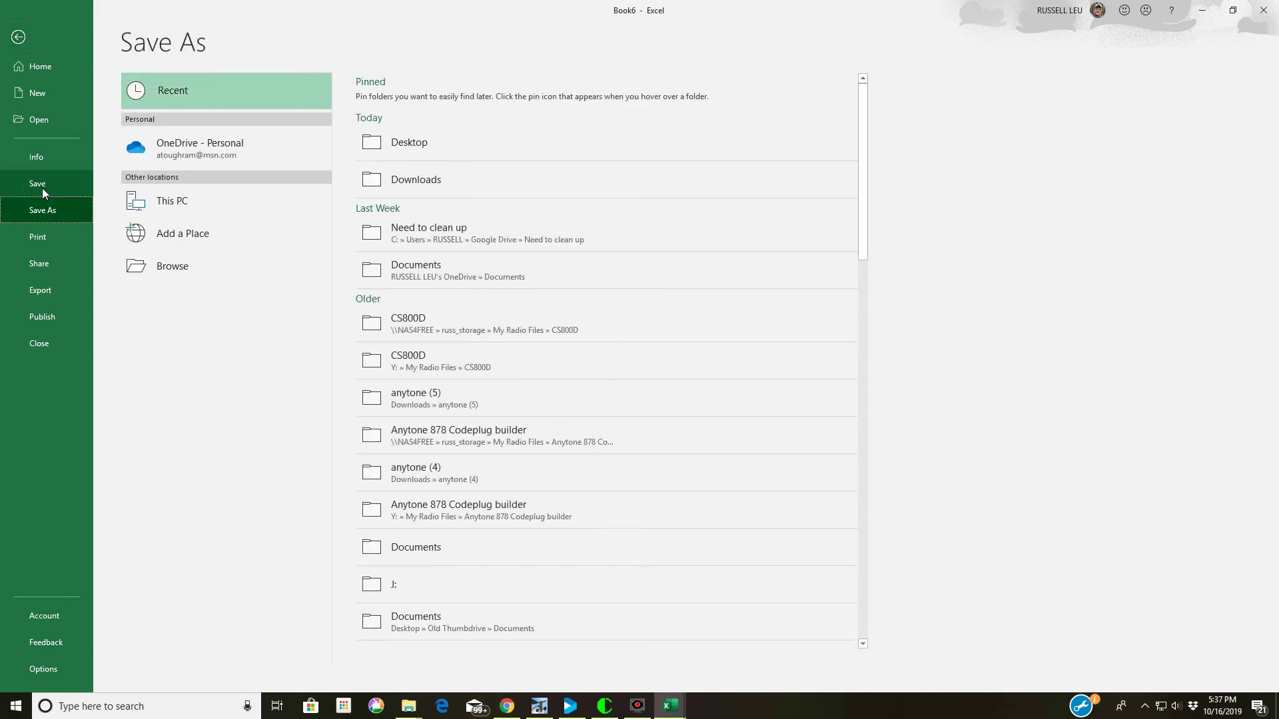
click(410, 140)
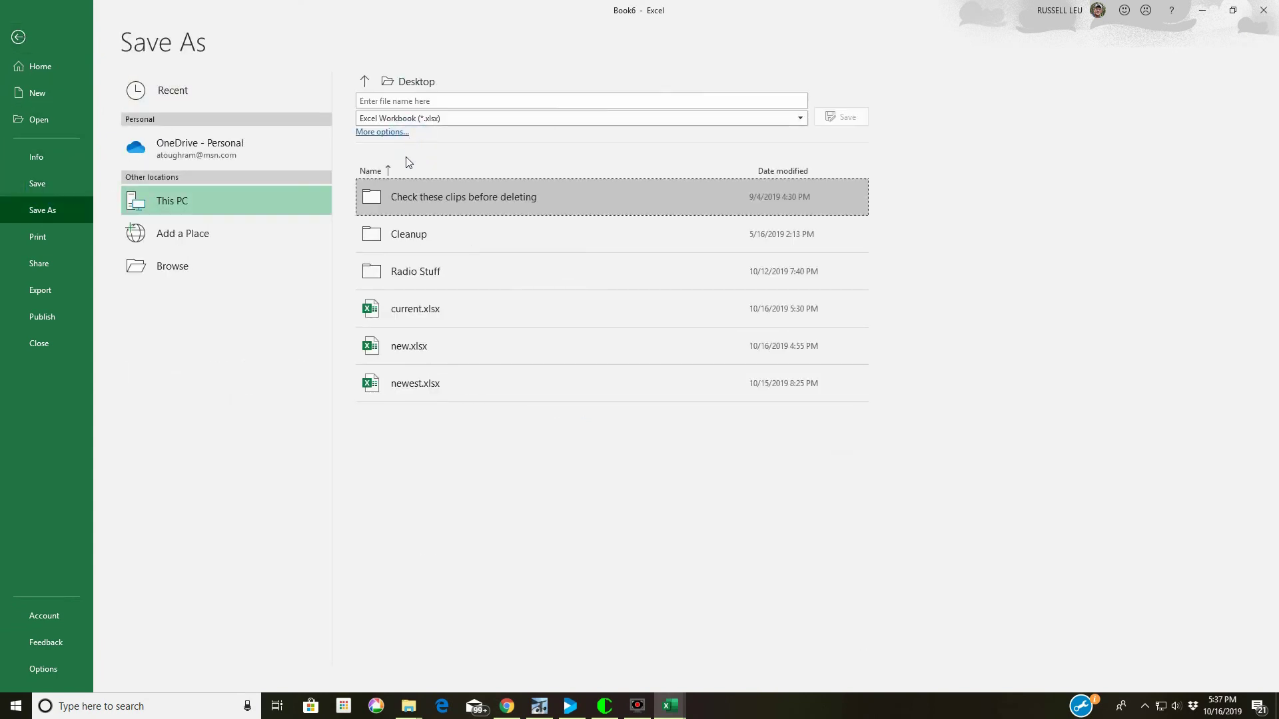
click(397, 385)
click(397, 385)
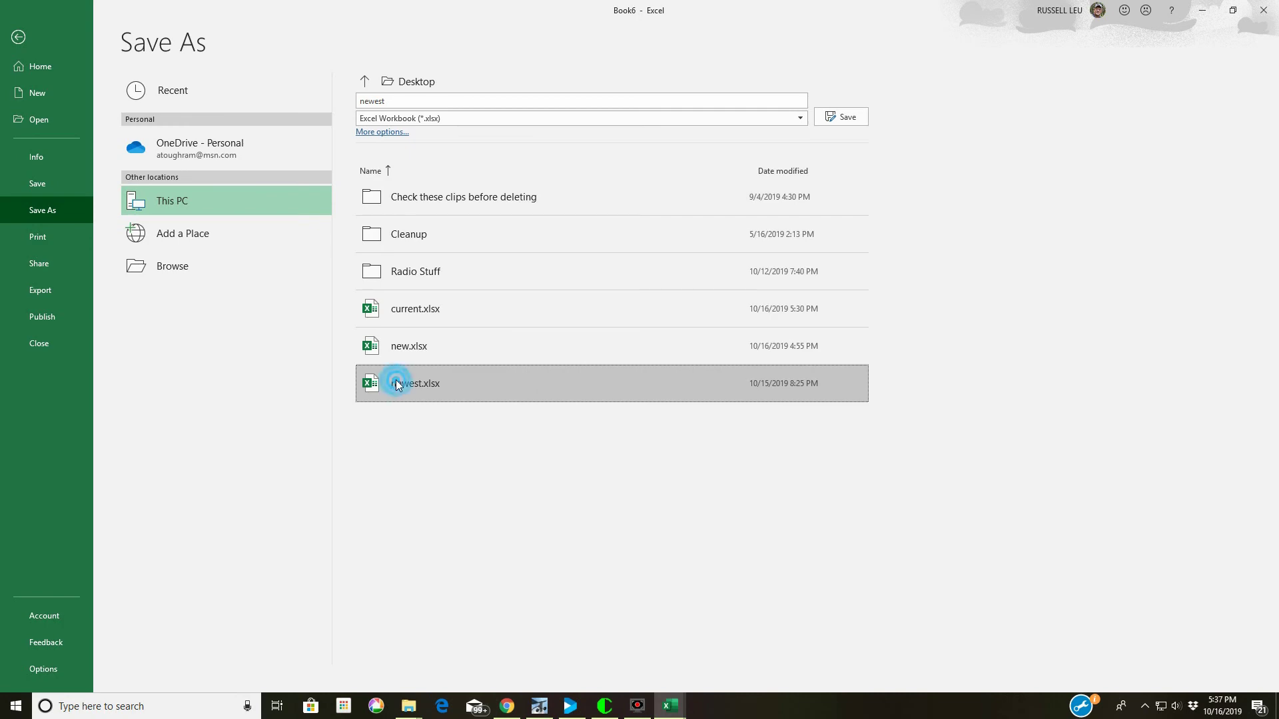
click(856, 117)
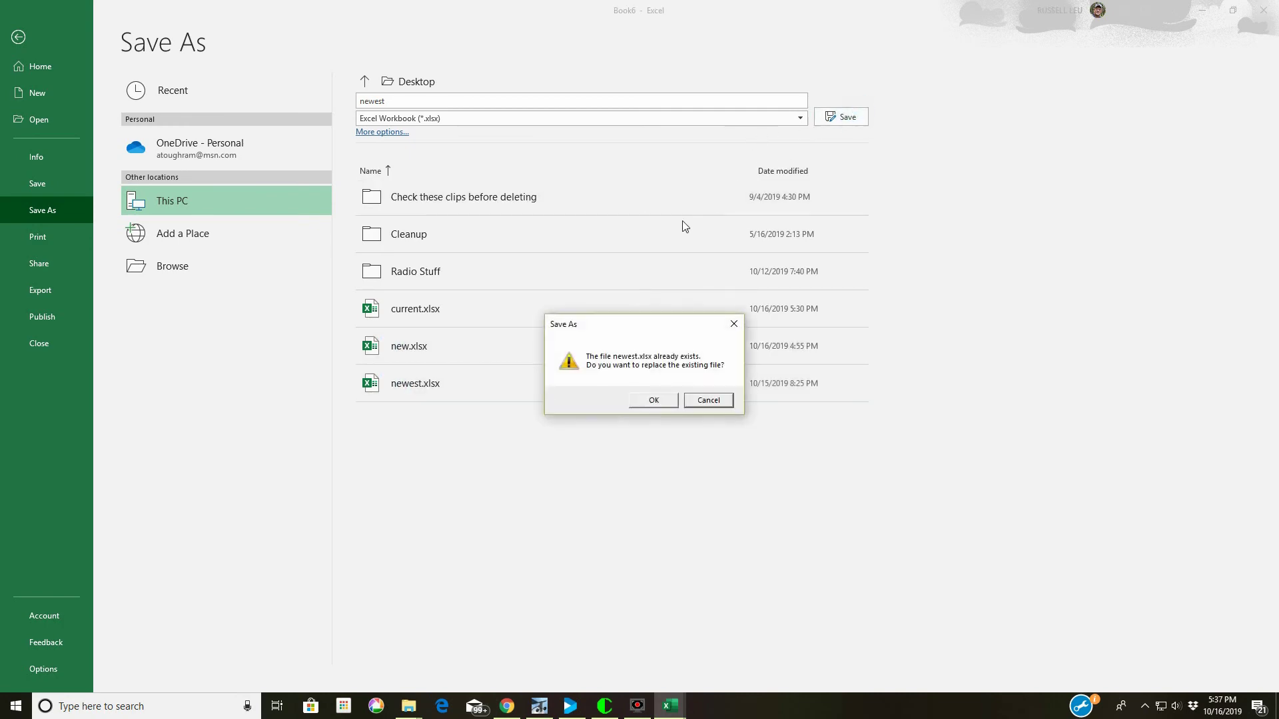
click(656, 400)
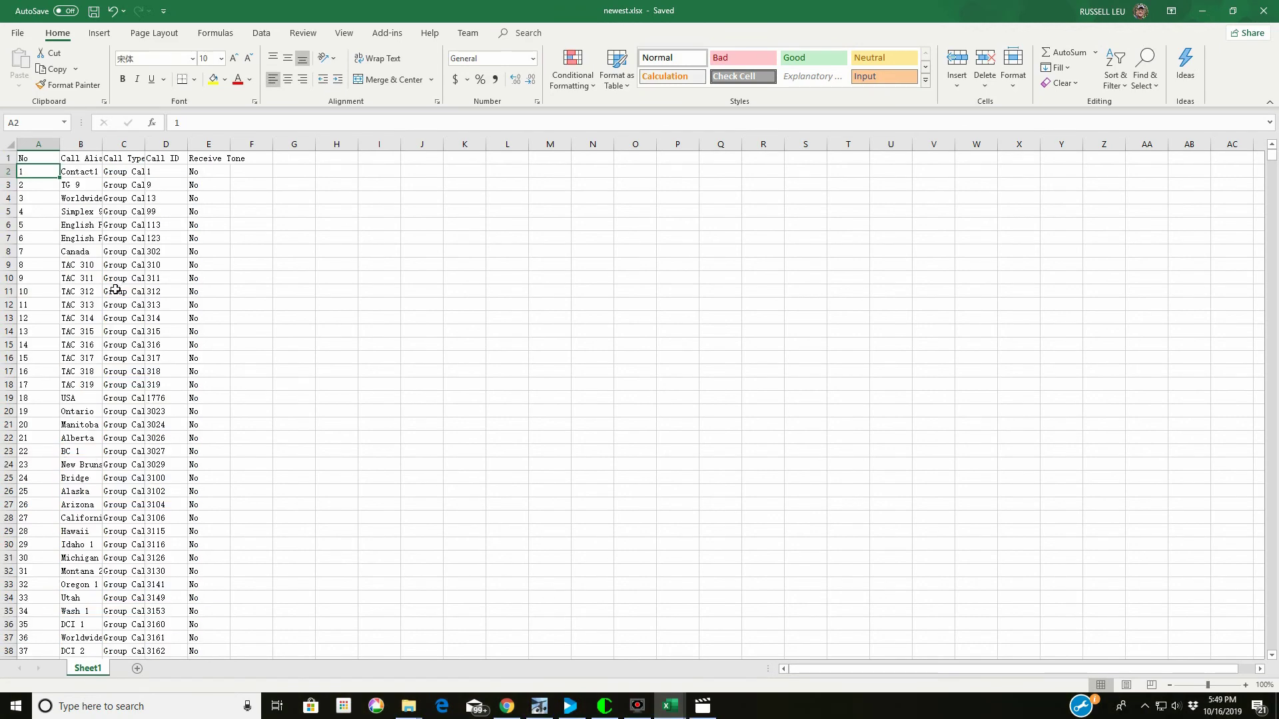
Fill Private Call from C74 down the Call Type column for the added contacts in newest.xlsx.
scroll(115, 290, down, 17)
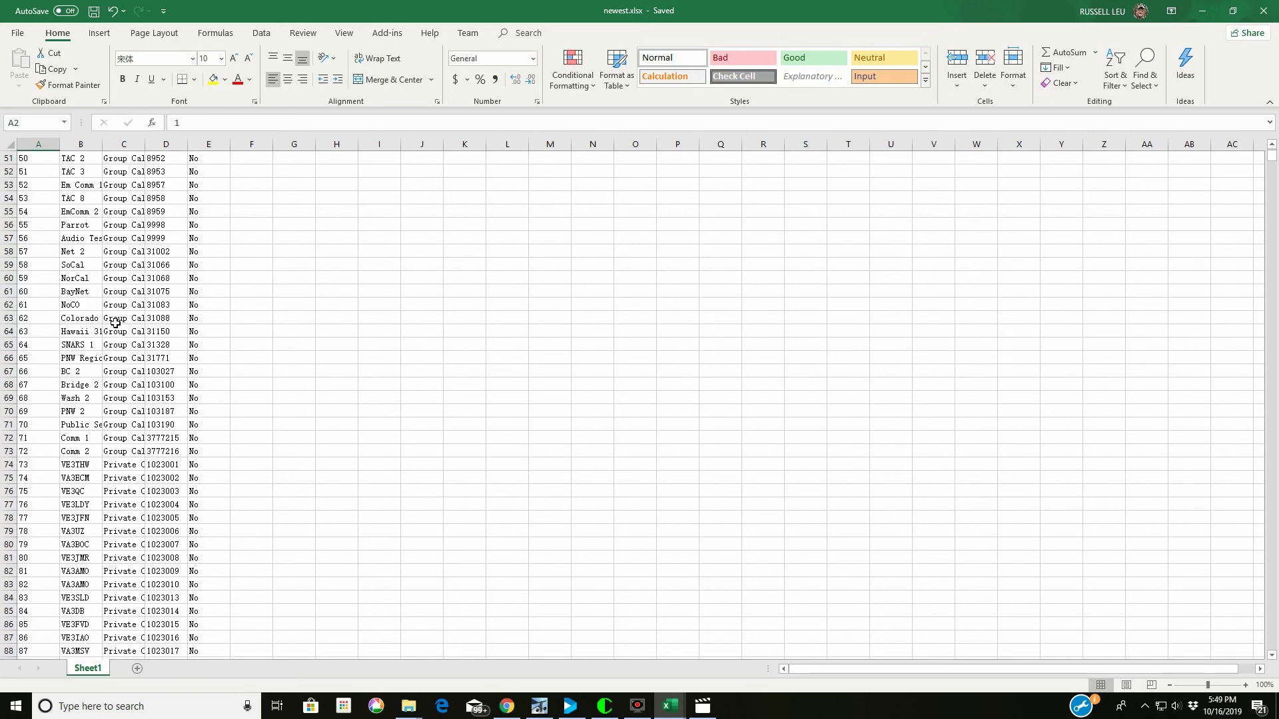
scroll(116, 323, down, 5)
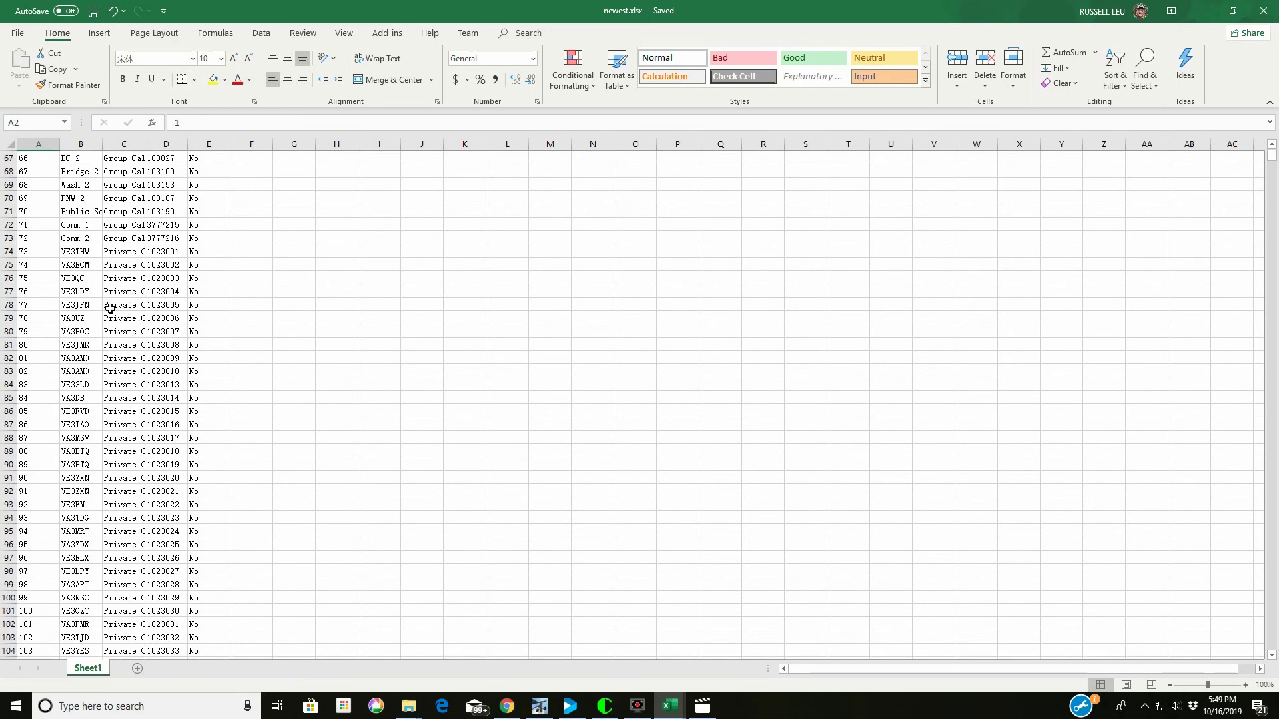
click(121, 254)
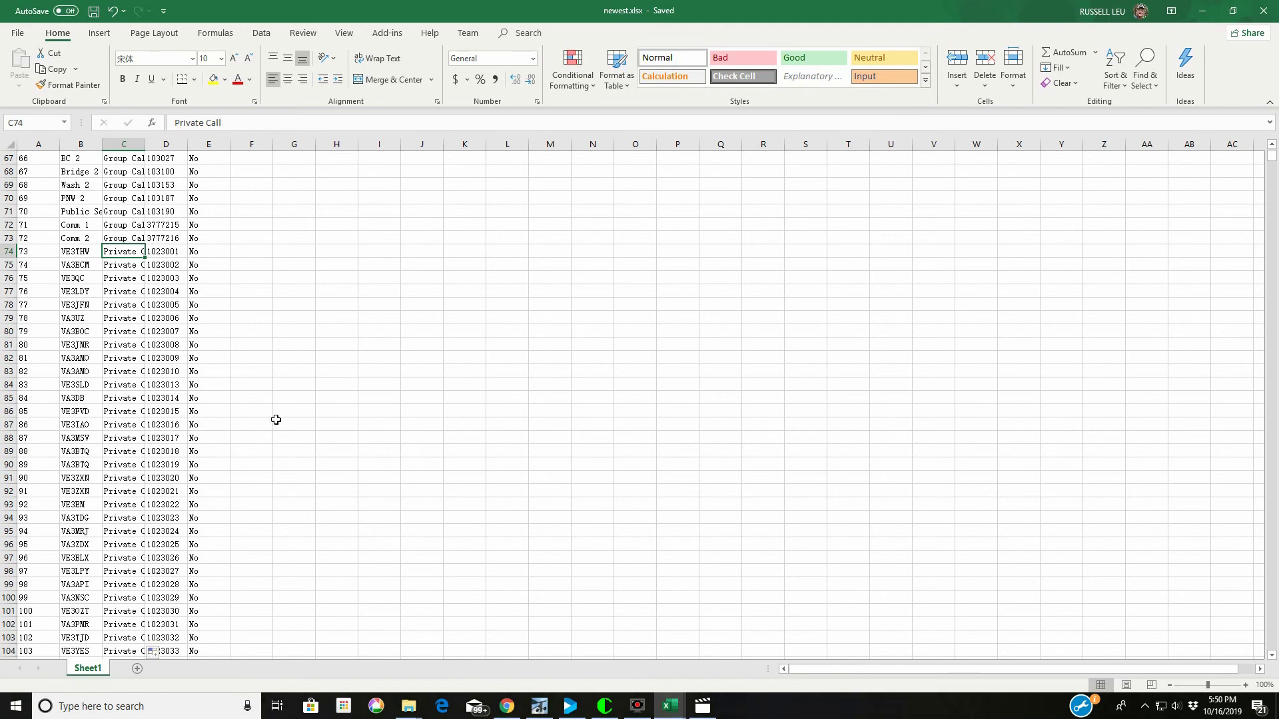
Save newest.xlsx, and close both it and test.xlsx.
click(95, 13)
click(1264, 17)
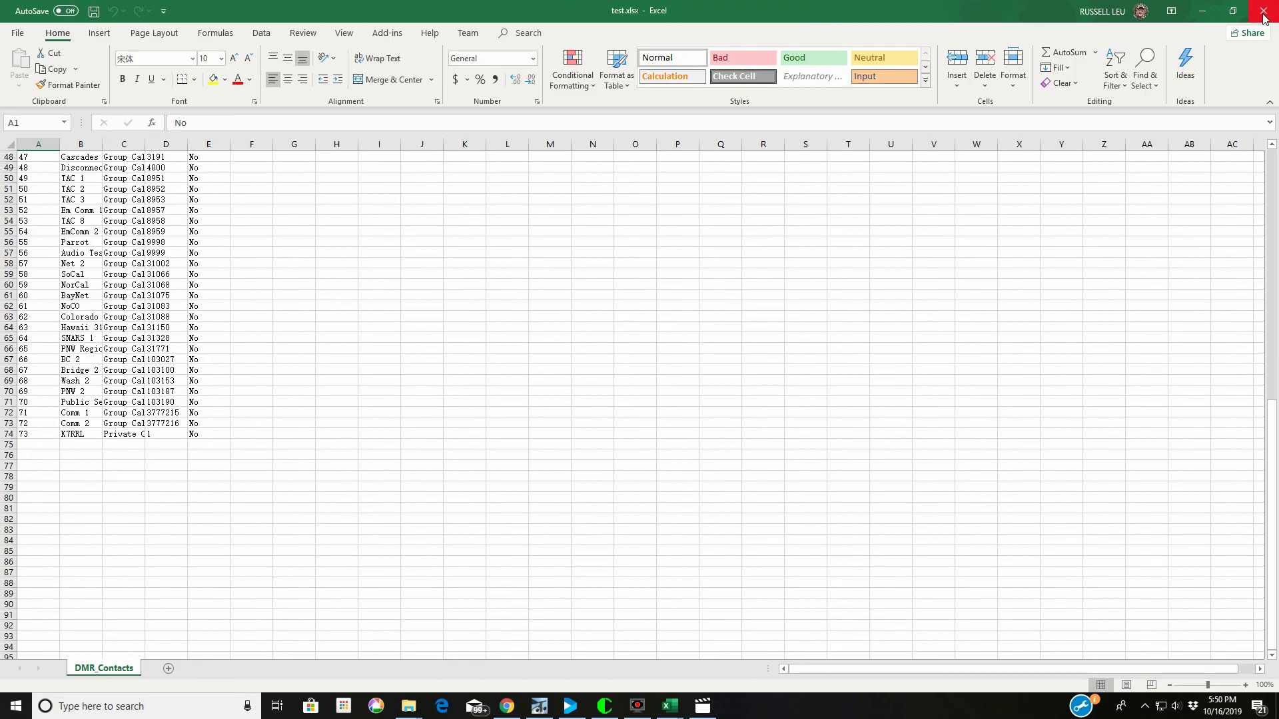
click(1263, 16)
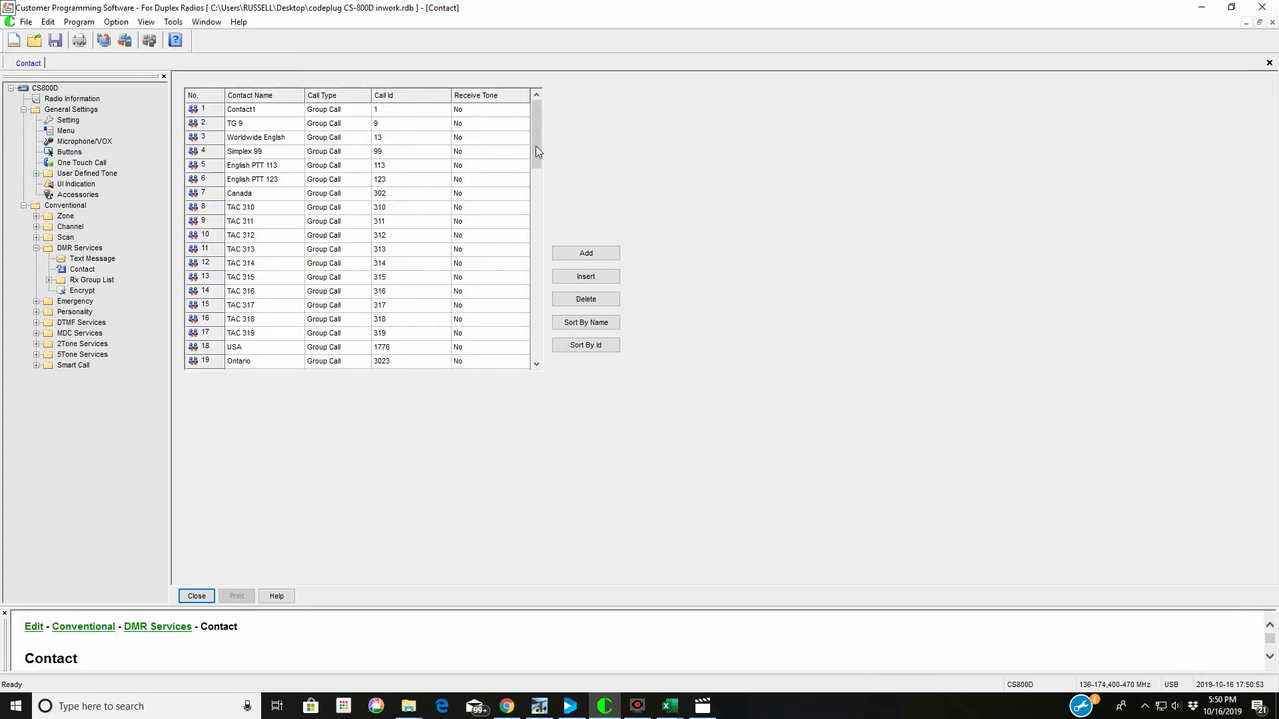
Import the digital contacts from newest.xlsx on the Desktop into the CS800D codeplug in the Customer Programming Software.
mouse_move(536, 146)
mouse_down()
mouse_move(554, 353)
mouse_move(557, 134)
mouse_up()
click(174, 23)
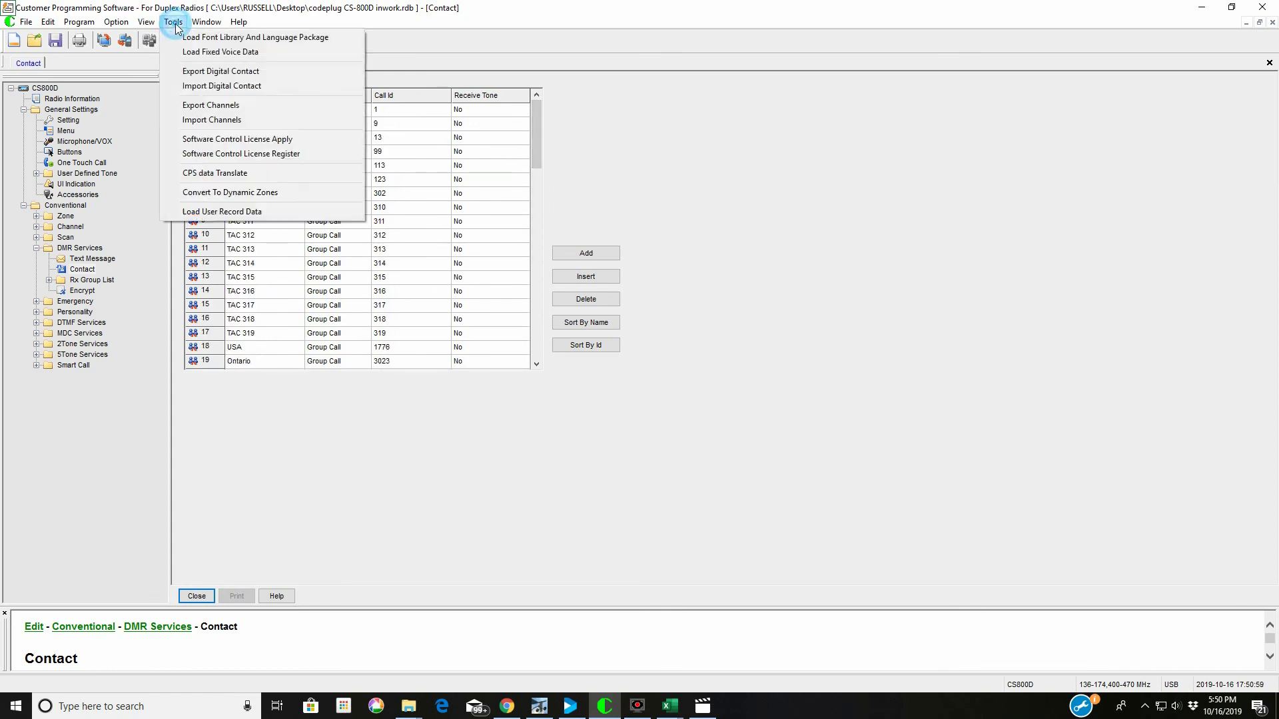
click(207, 86)
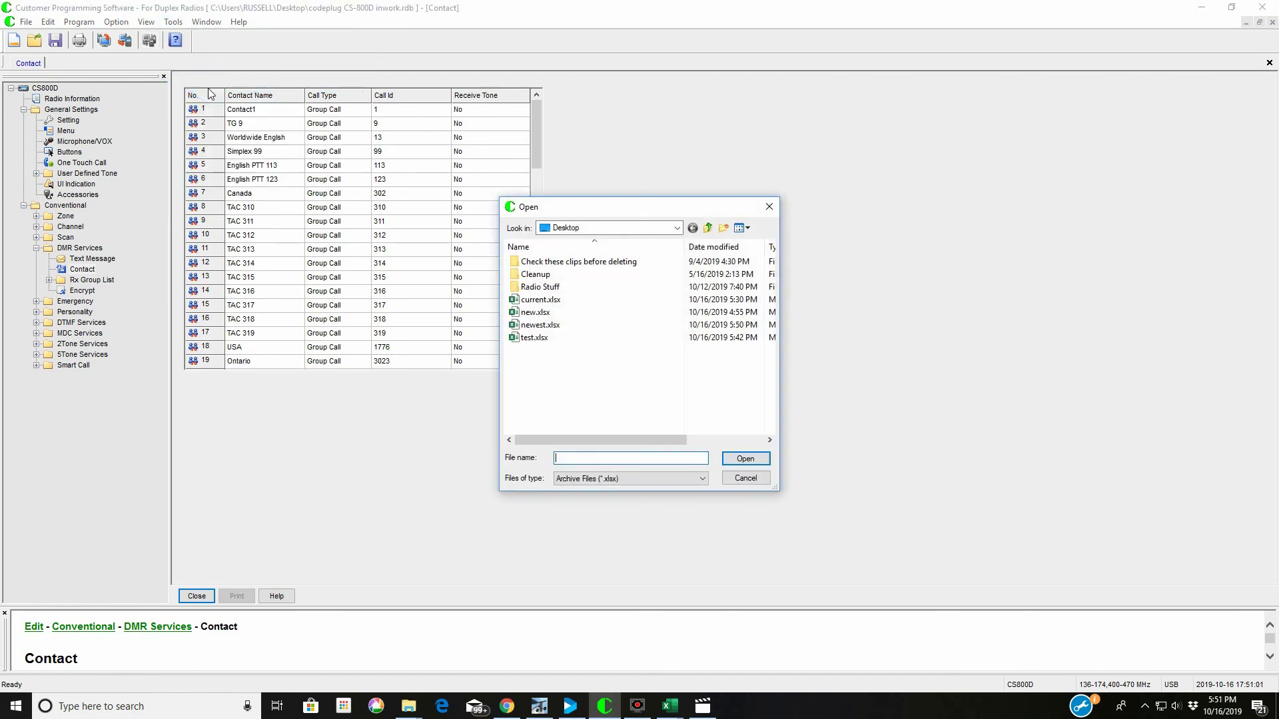
click(545, 327)
click(744, 459)
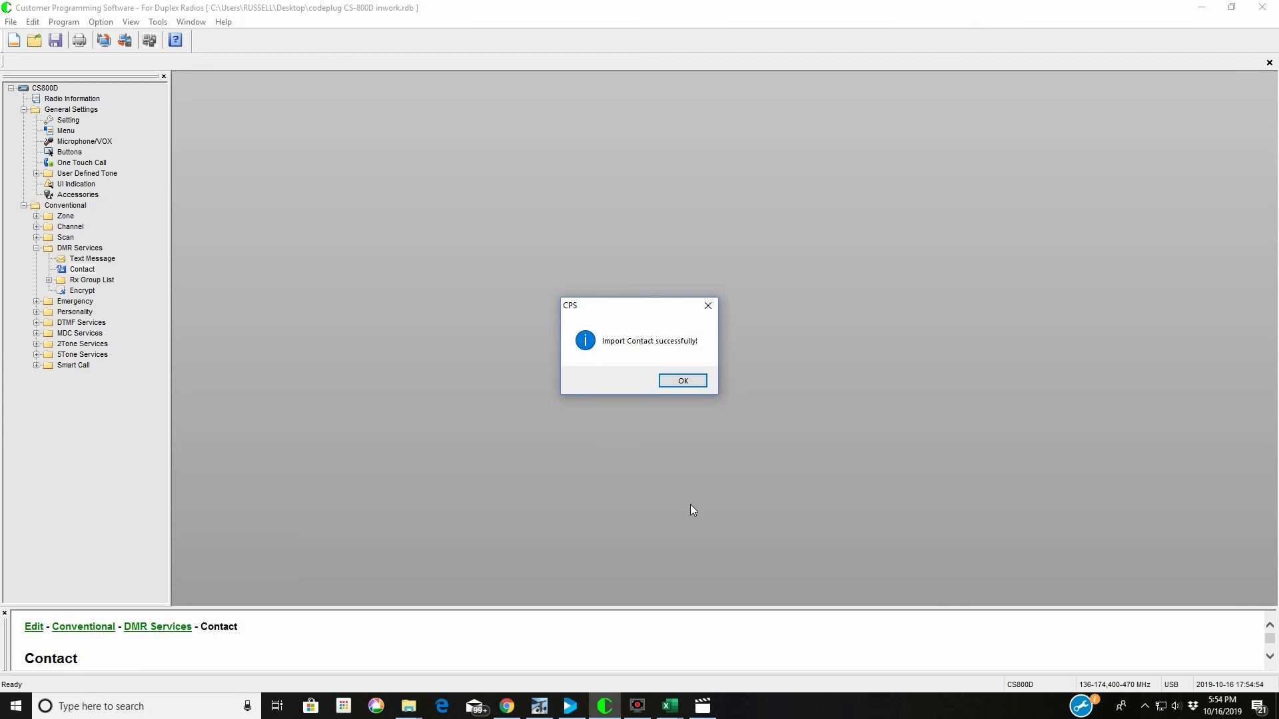
click(682, 385)
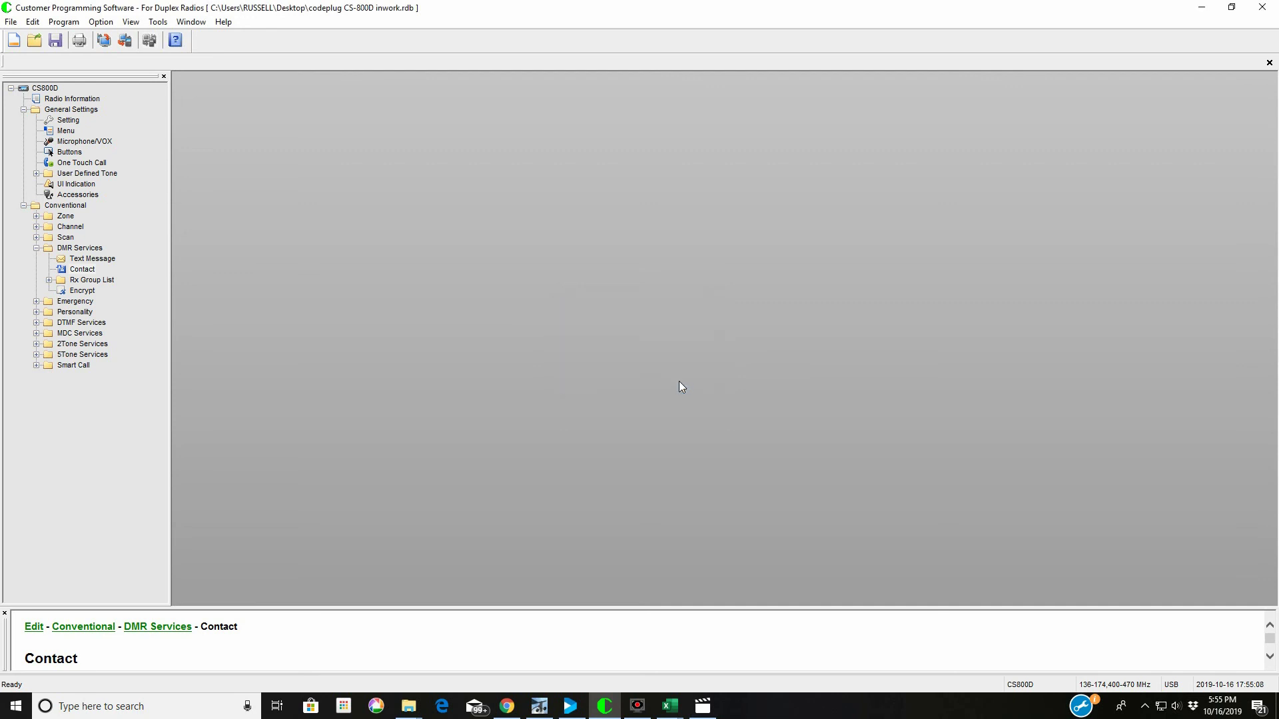
Review the imported entries from first to last in the DMR Services Contact list and save the codeplug.
double_click(76, 272)
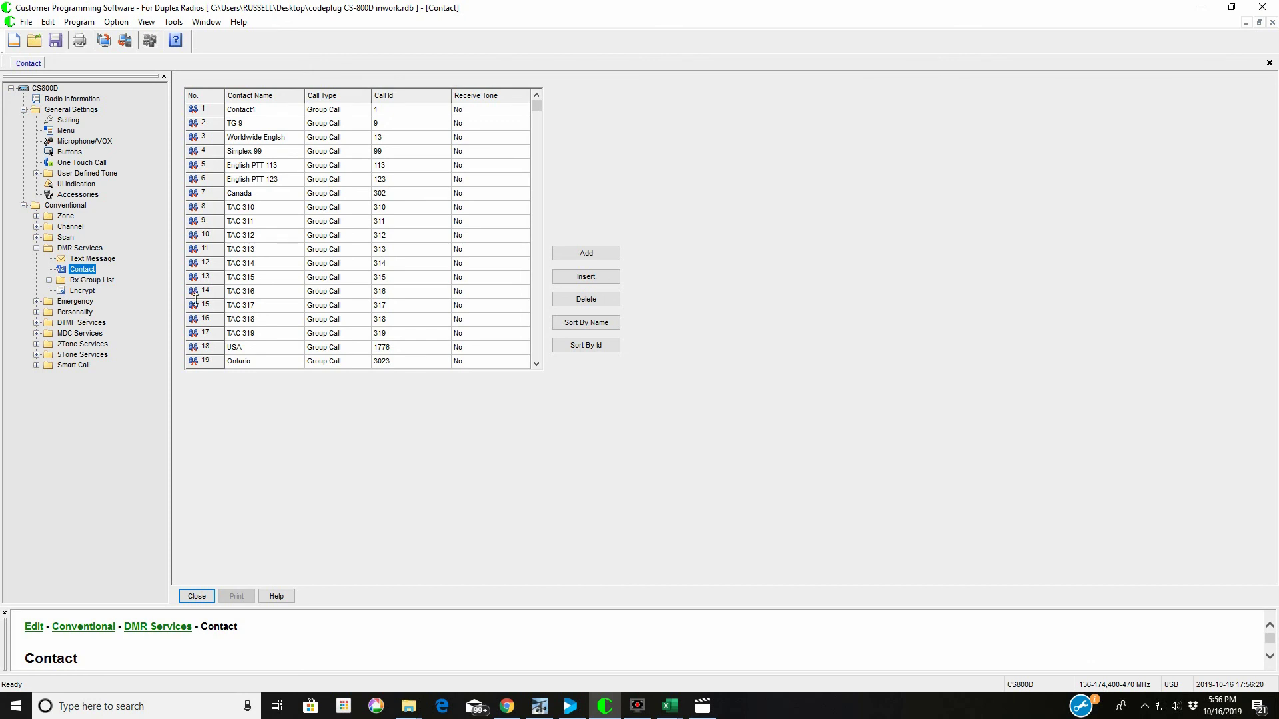
click(537, 351)
click(536, 351)
click(536, 351)
click(536, 351)
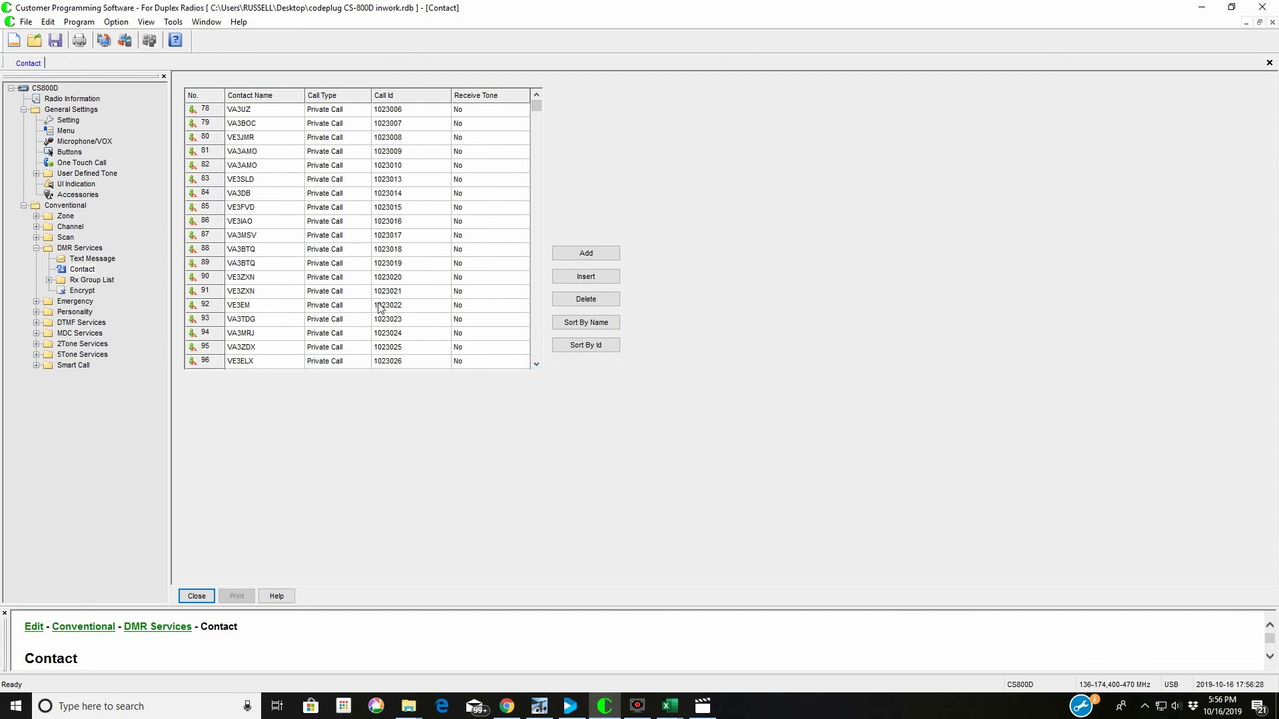
drag(536, 106, 540, 370)
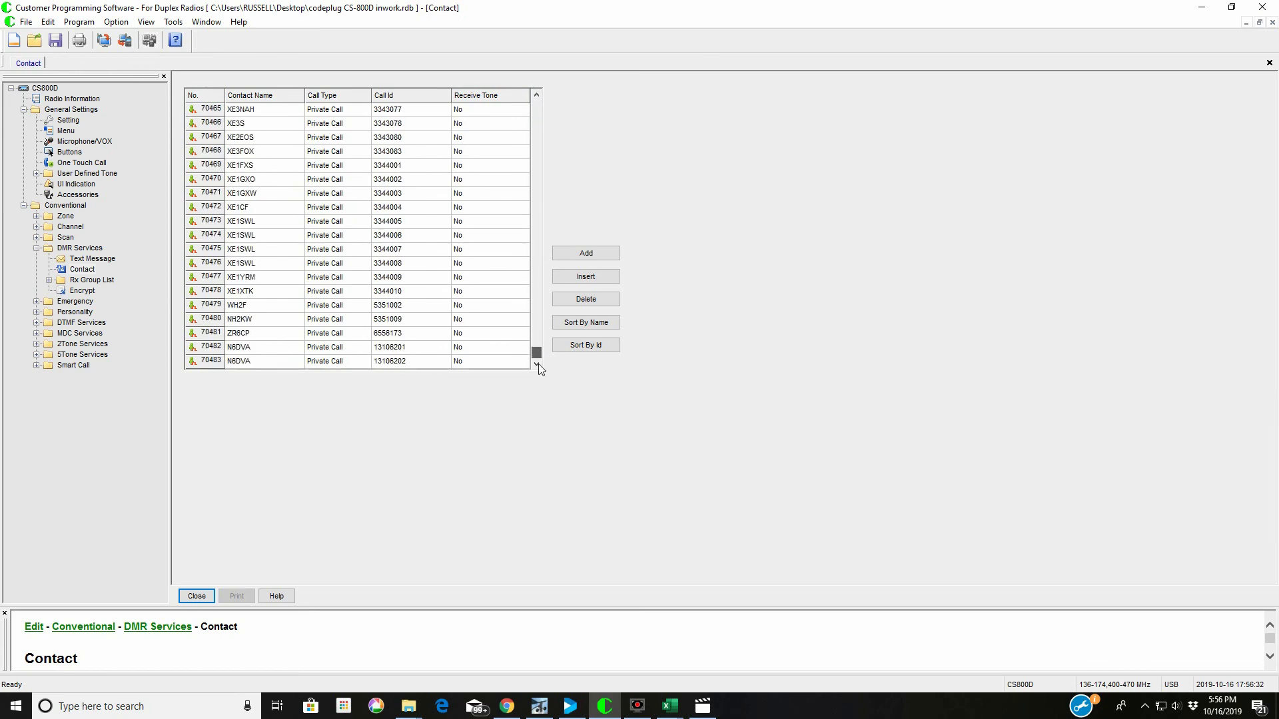
drag(537, 354, 527, 106)
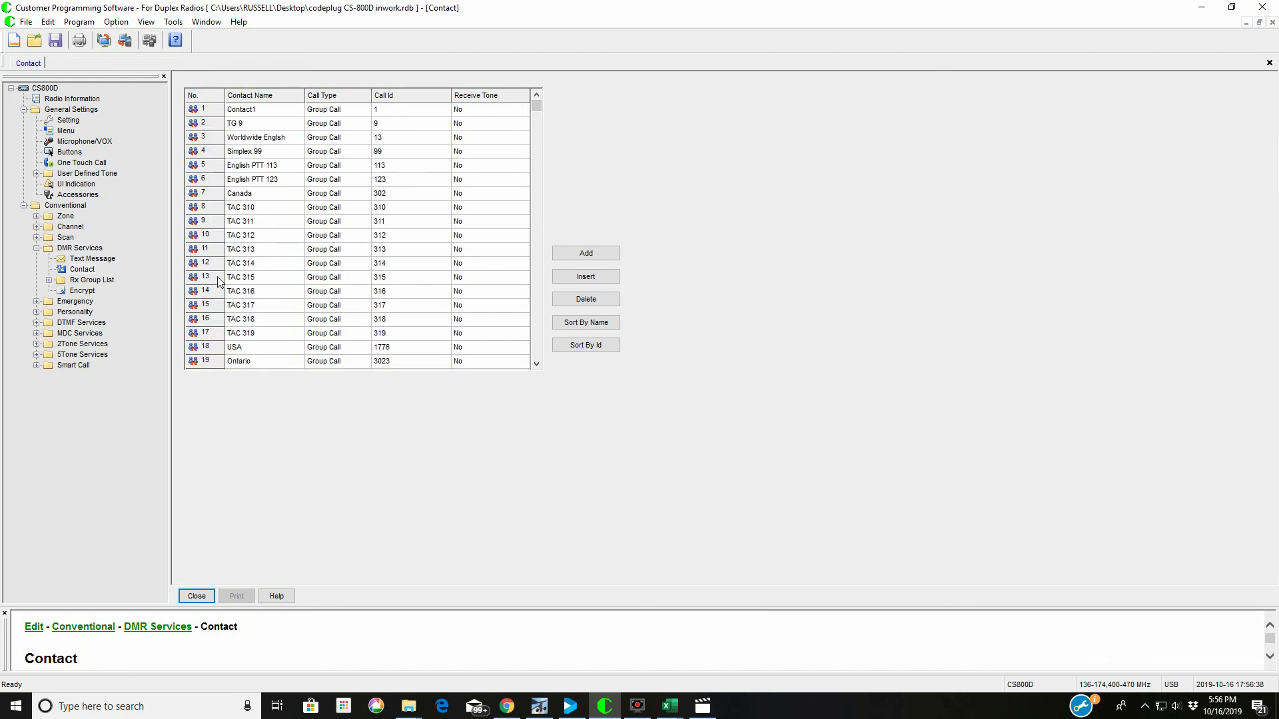
click(54, 40)
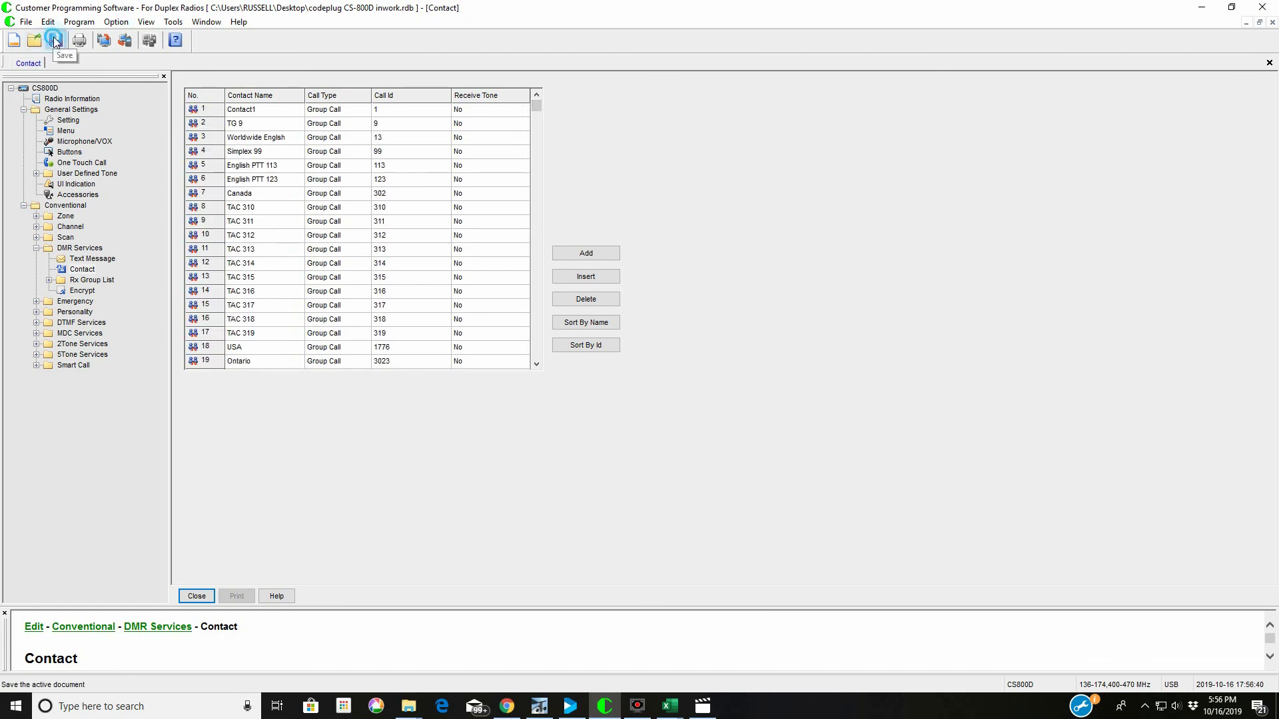